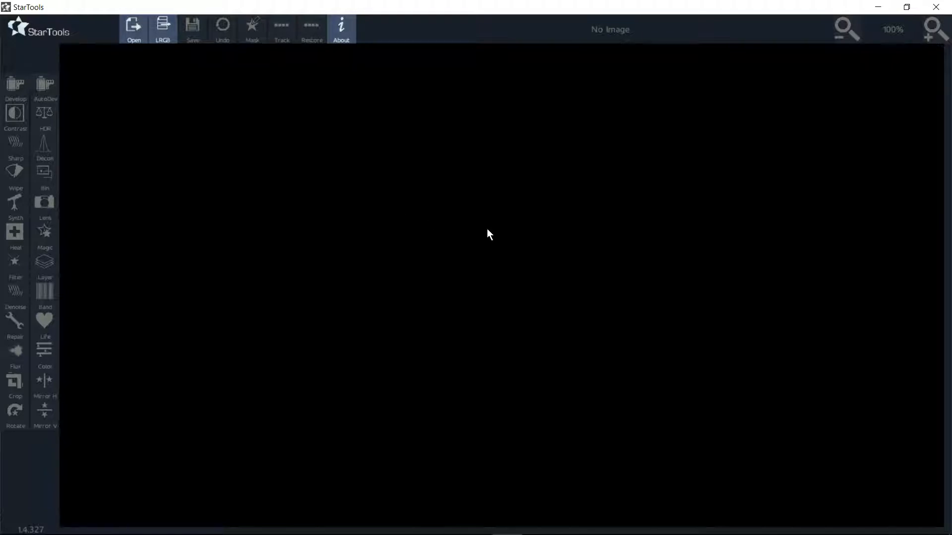
# Start an LRGB composite and load L_F_mosaic from the FITS L folder as the luminance file
pyautogui.click(160, 25)
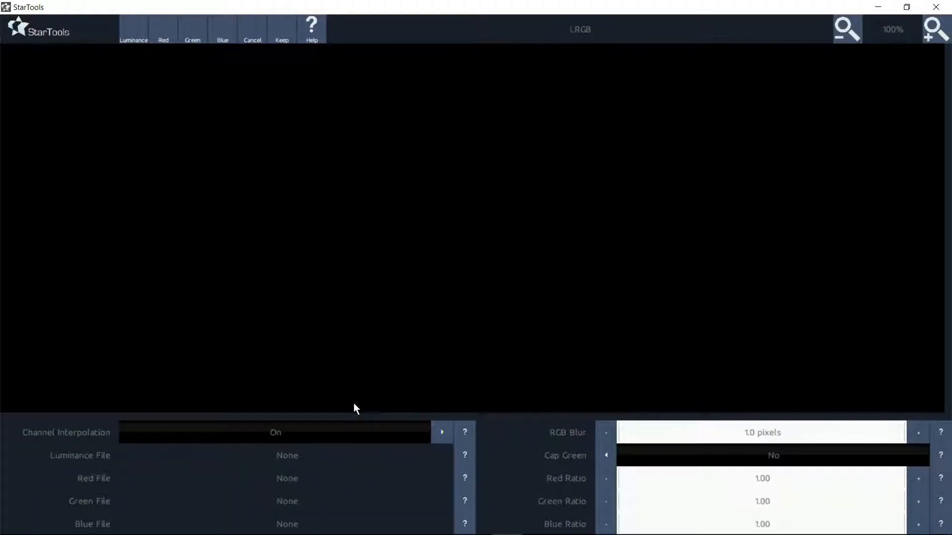
pyautogui.click(131, 38)
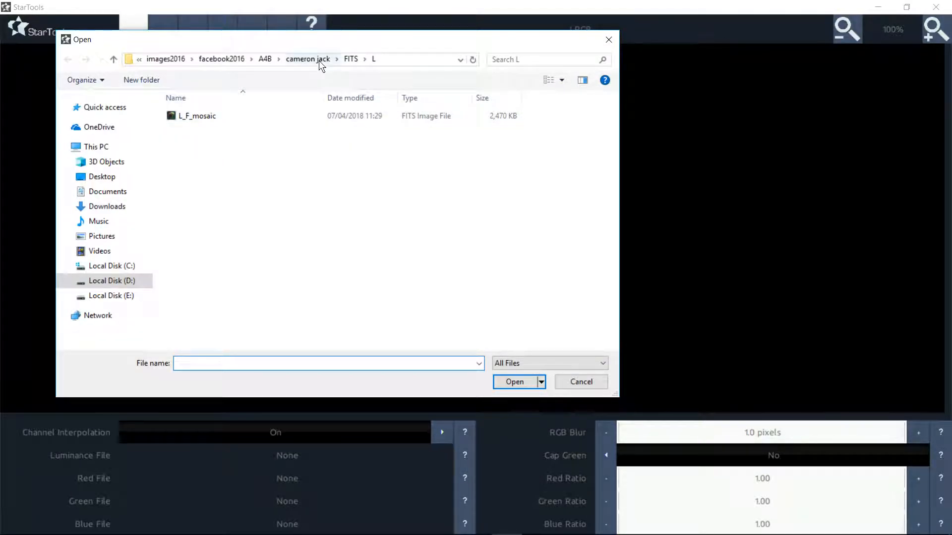
pyautogui.click(310, 57)
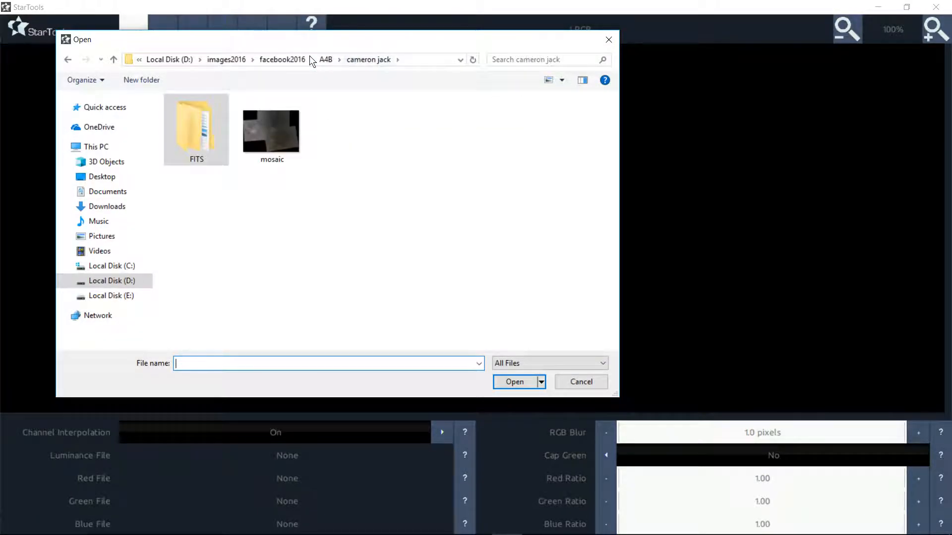
pyautogui.doubleClick(197, 125)
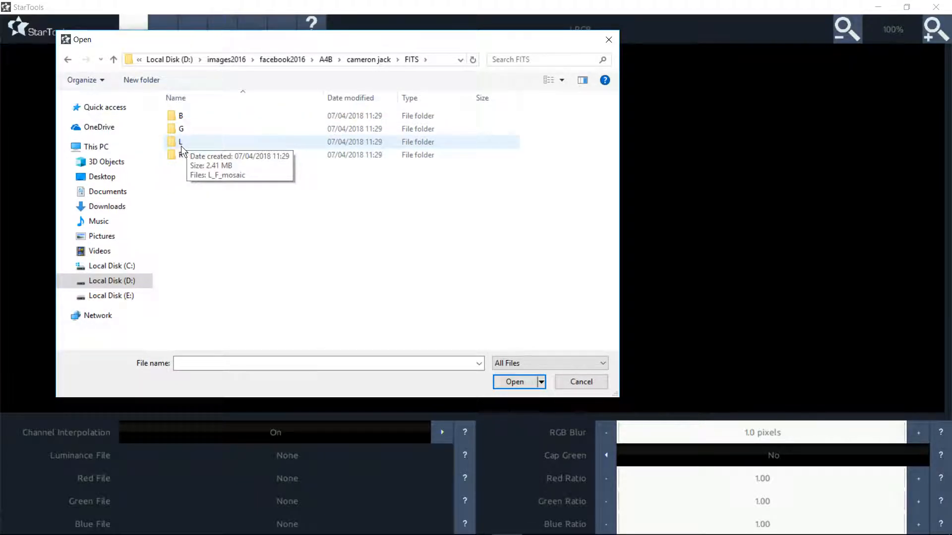
pyautogui.doubleClick(168, 142)
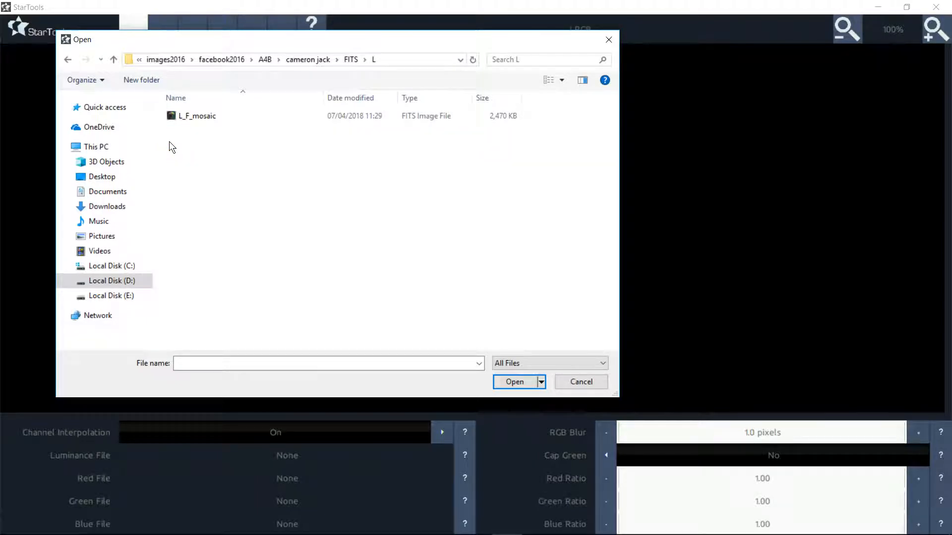
pyautogui.doubleClick(201, 114)
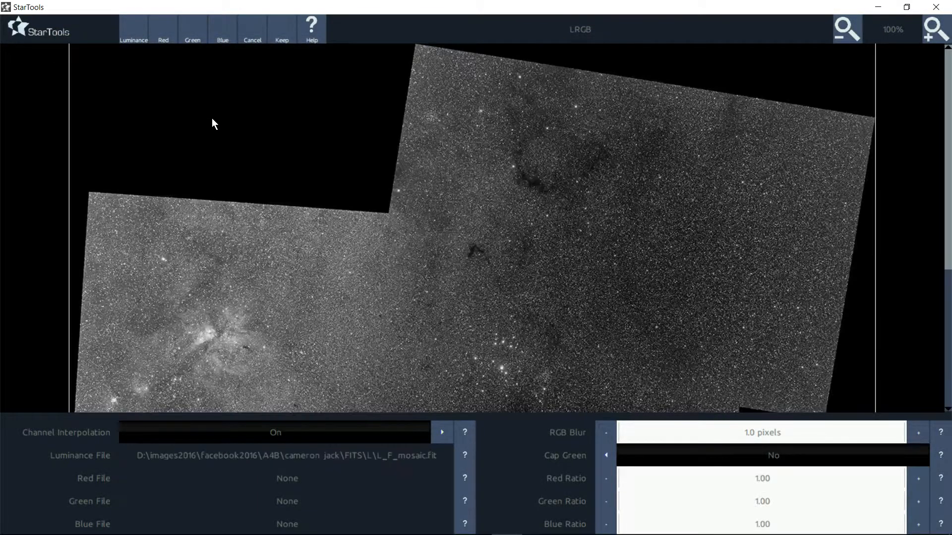
# Load R_F_mosaic from the FITS R folder as the composite's red file
pyautogui.click(162, 37)
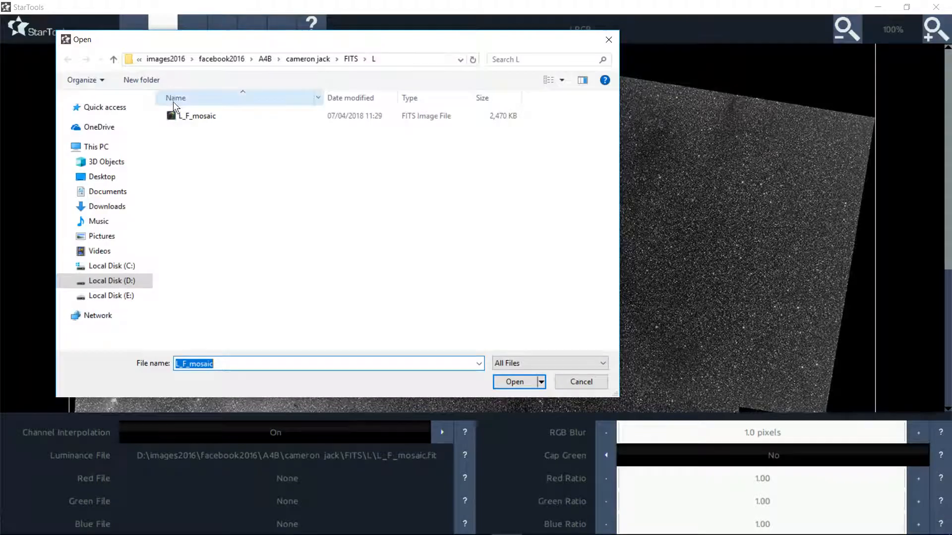
pyautogui.click(348, 59)
pyautogui.doubleClick(187, 156)
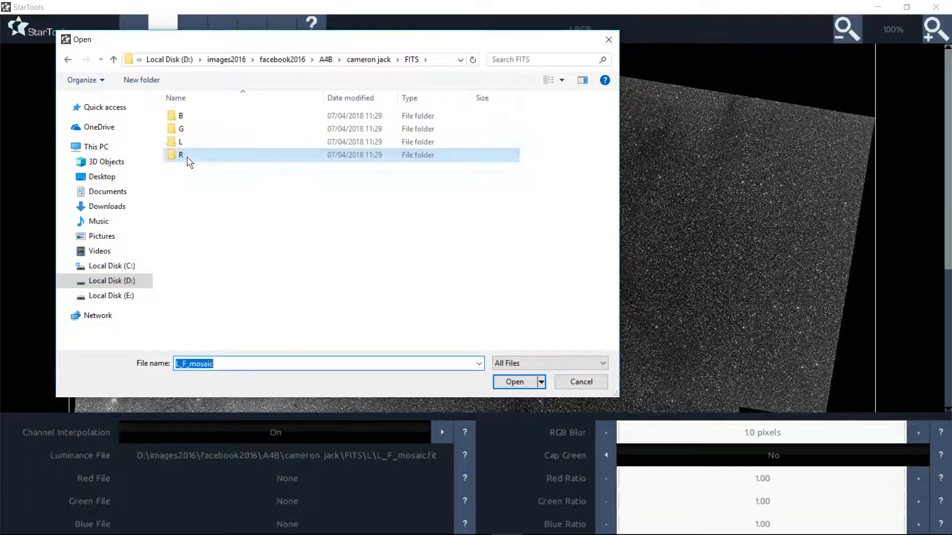
pyautogui.doubleClick(213, 113)
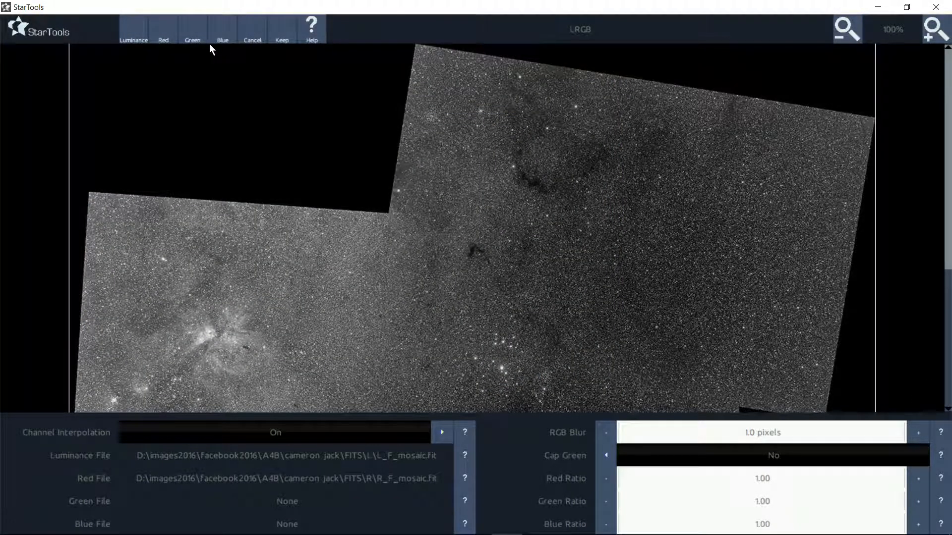
# Load G_F_mosaic from the FITS G folder as the composite's green file
pyautogui.click(192, 32)
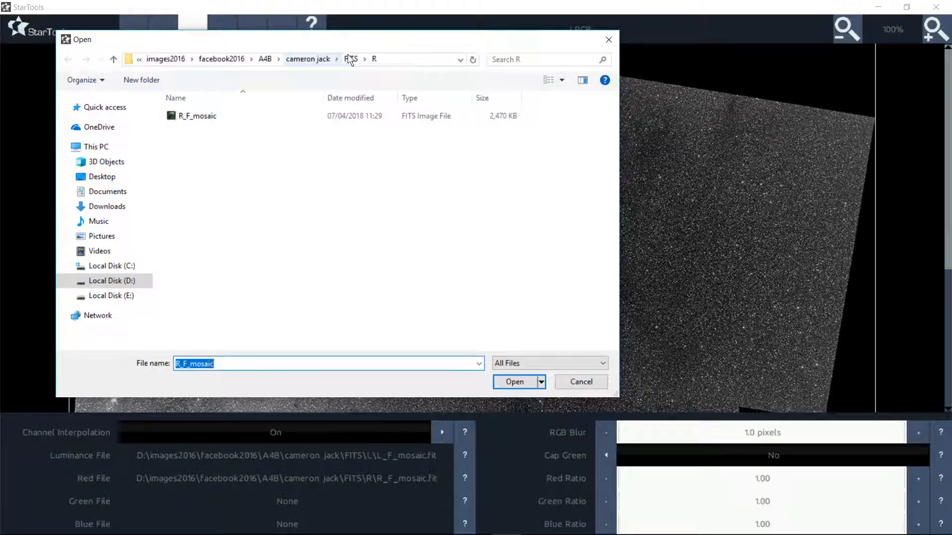
pyautogui.click(350, 59)
pyautogui.doubleClick(196, 127)
pyautogui.doubleClick(195, 115)
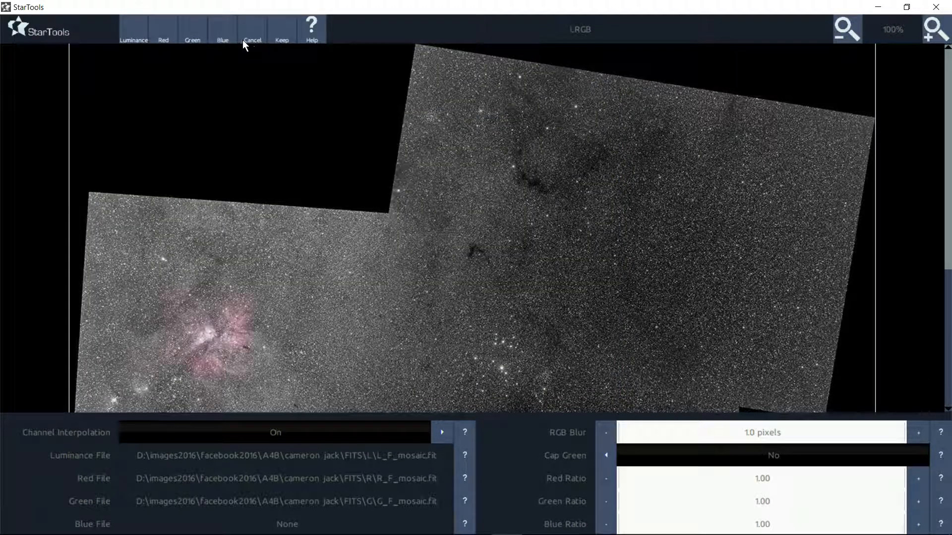
# Load B_F_mosaic from the FITS B folder as the composite's blue file
pyautogui.click(221, 35)
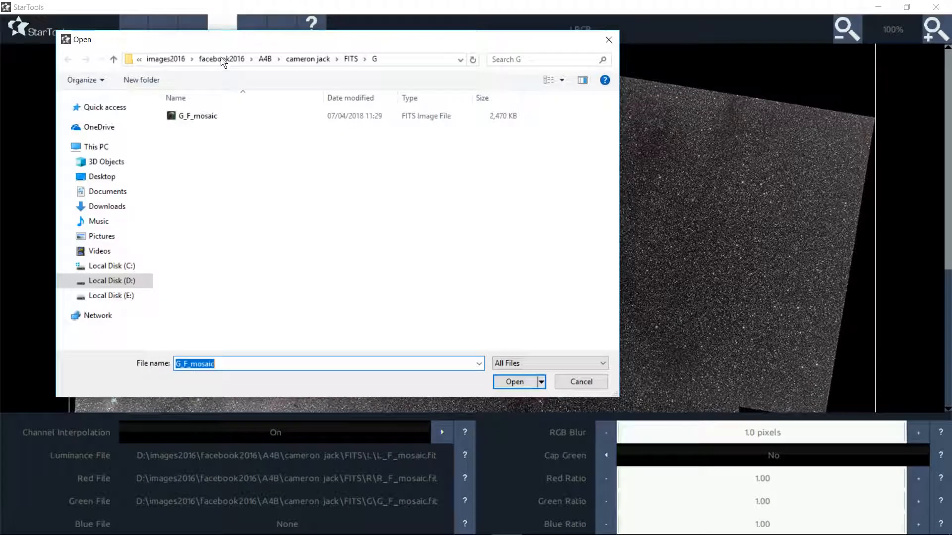
pyautogui.click(349, 59)
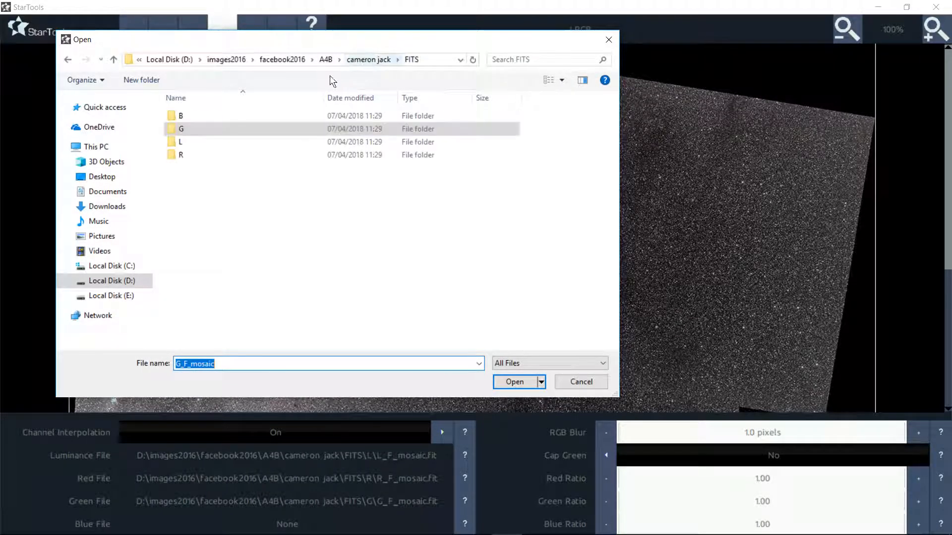
pyautogui.doubleClick(218, 112)
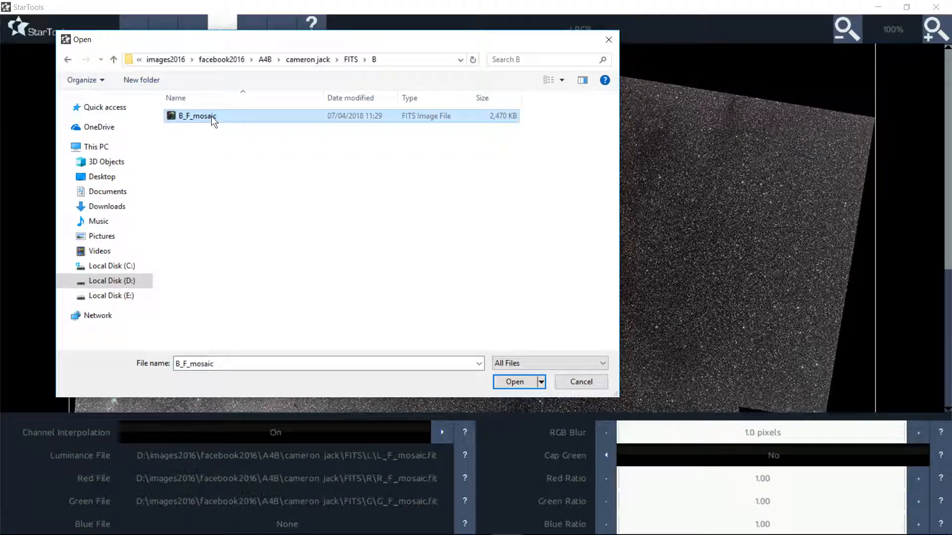
pyautogui.doubleClick(211, 116)
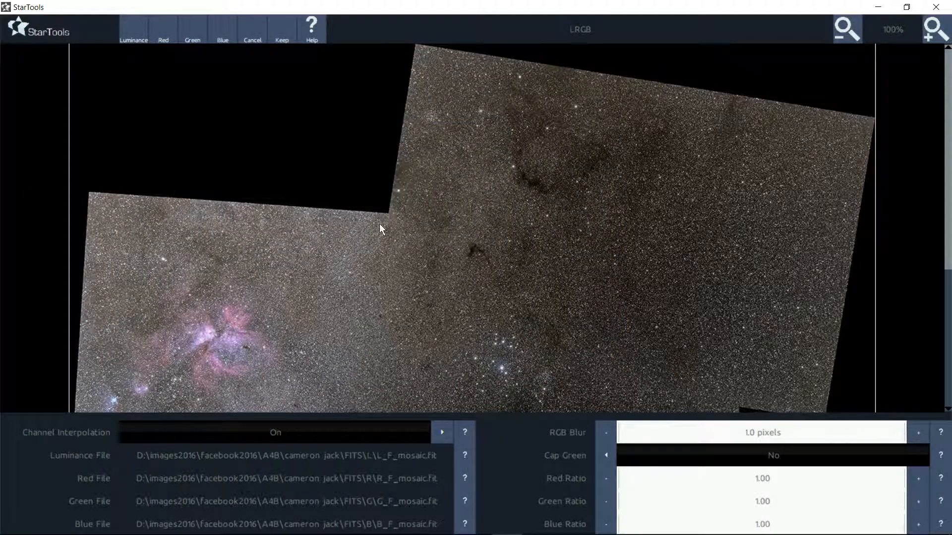
# Keep the LRGB composite, declare the data linear, Bayered and not white balanced, and dismiss the stacking artifacts notice
pyautogui.click(842, 29)
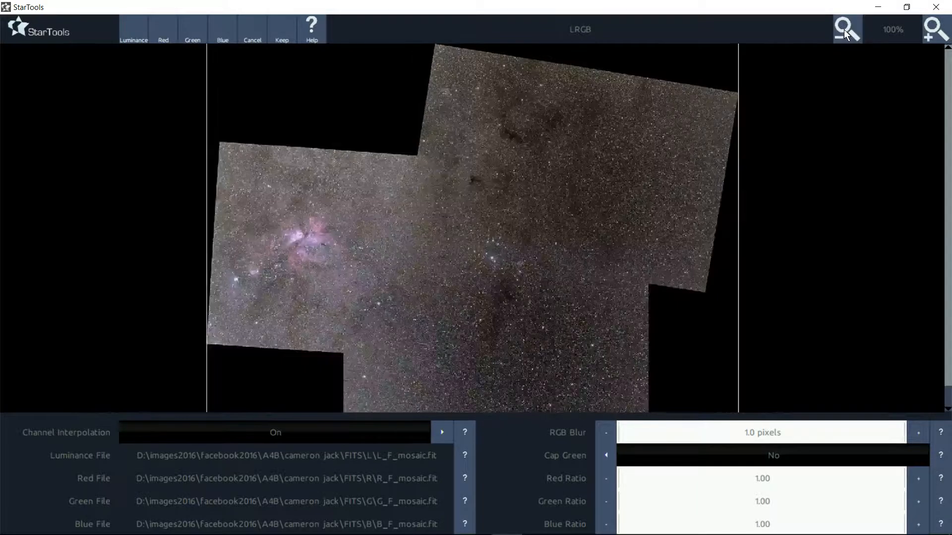
pyautogui.click(844, 29)
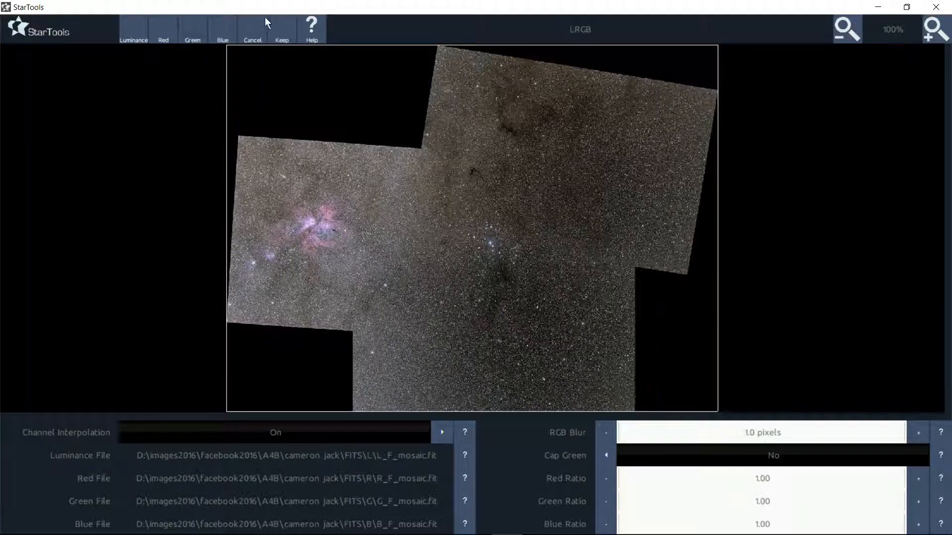
pyautogui.click(276, 25)
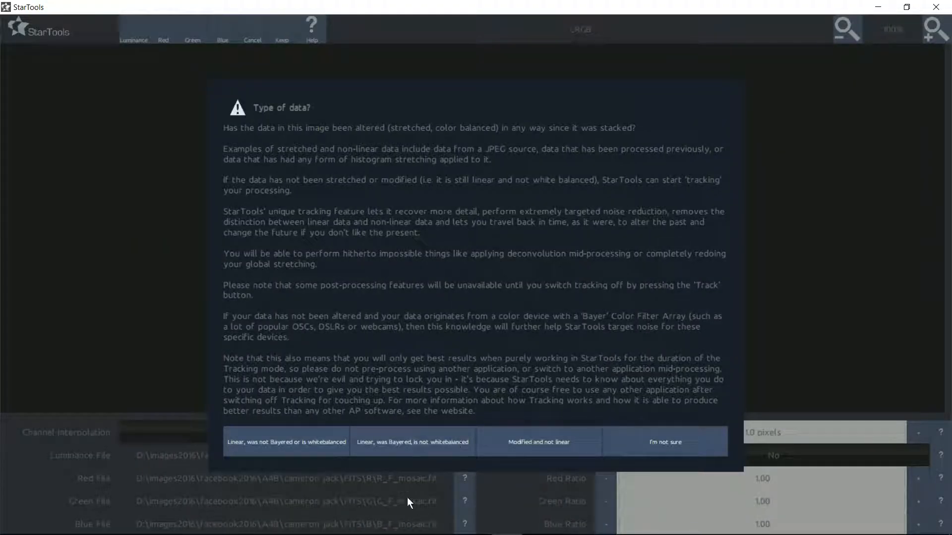
pyautogui.click(403, 442)
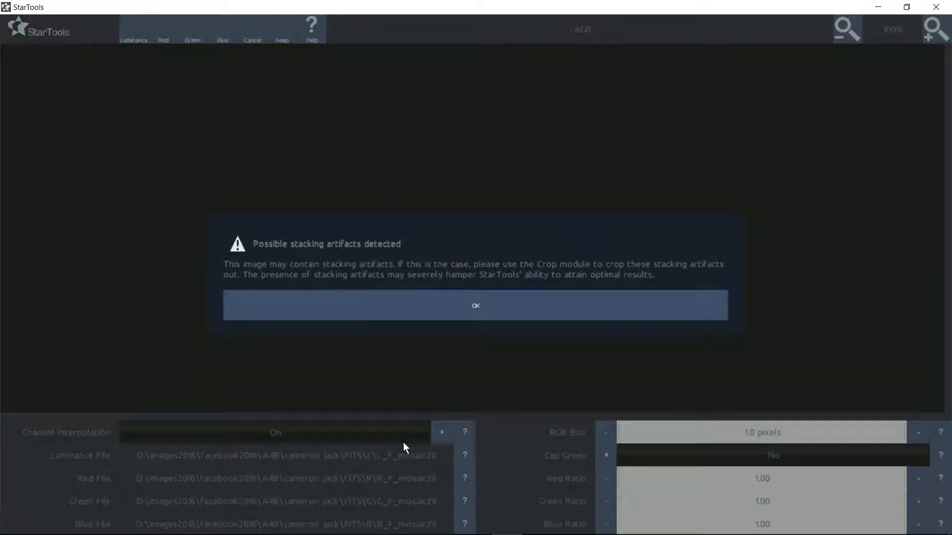
pyautogui.click(391, 294)
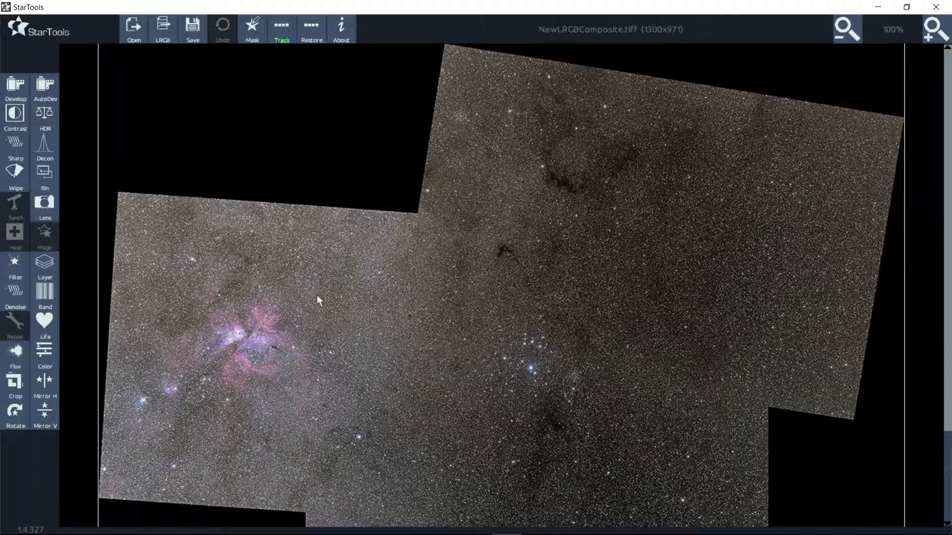
# Stretch the whole composite with AutoDev without a region of interest and keep the result
pyautogui.click(843, 31)
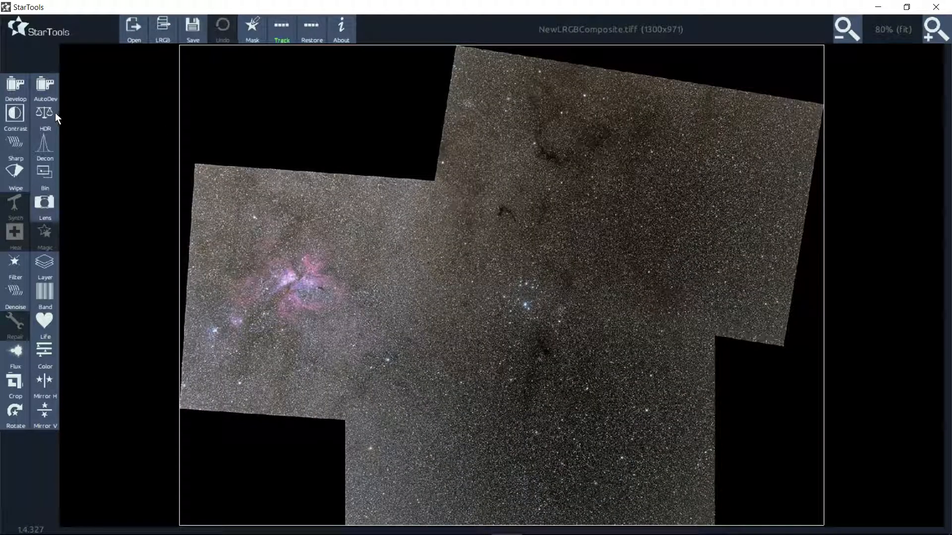
pyautogui.click(34, 87)
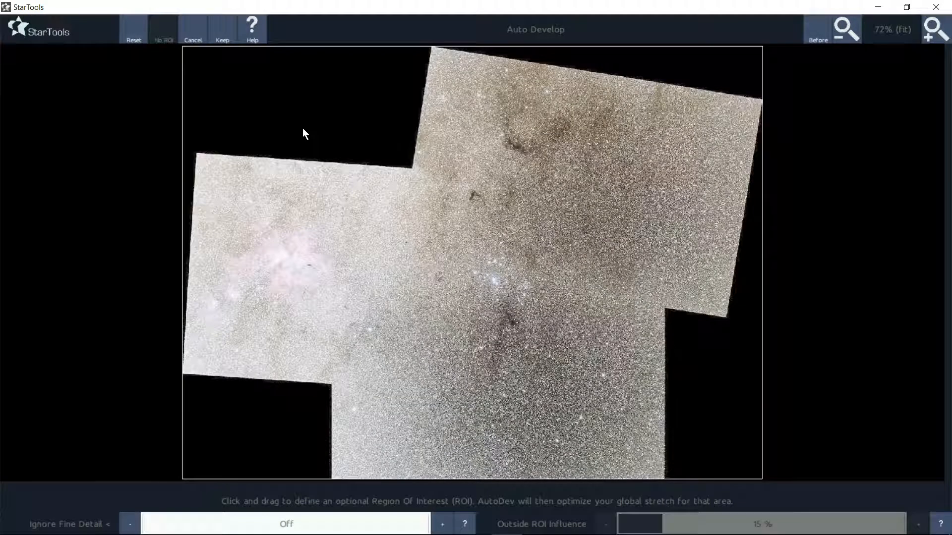
pyautogui.click(222, 31)
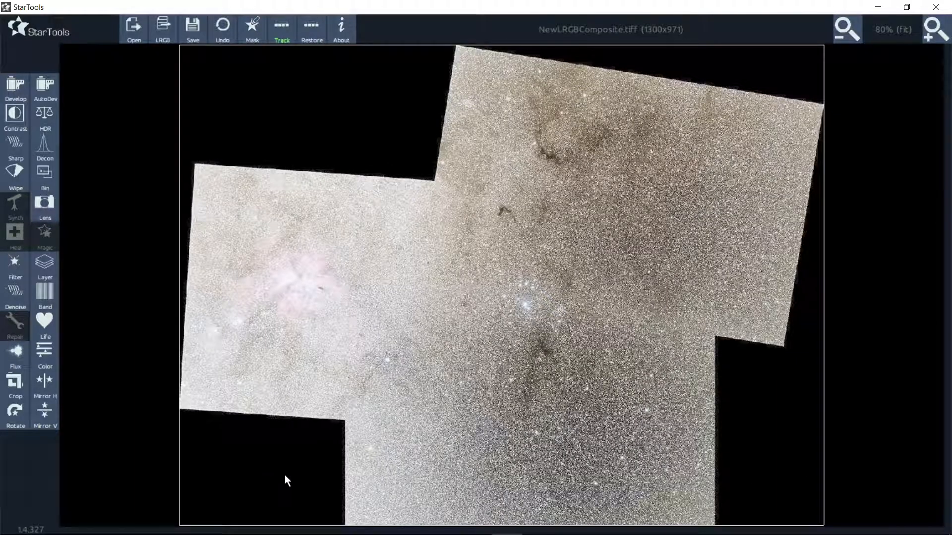
# Open the mask editor and invert the full mask so that no pixels are selected
pyautogui.click(252, 31)
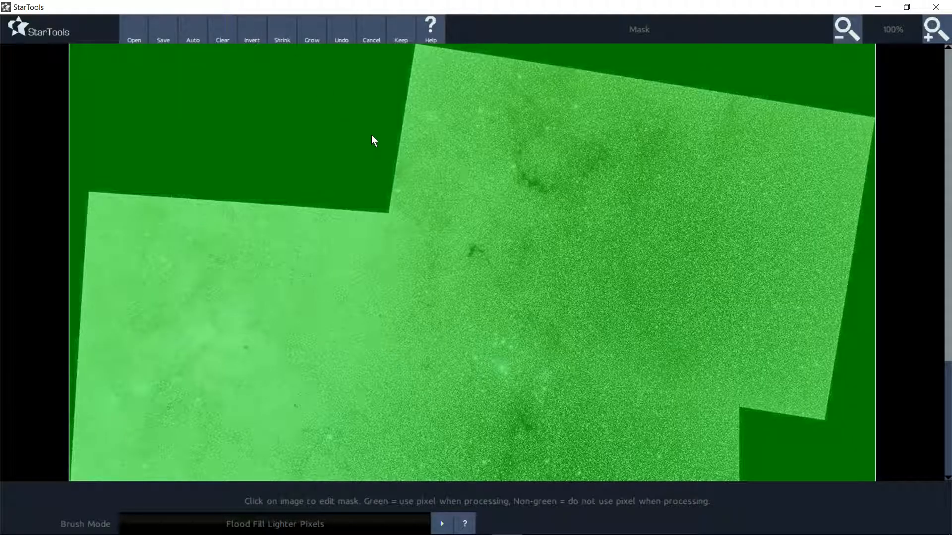
pyautogui.click(846, 25)
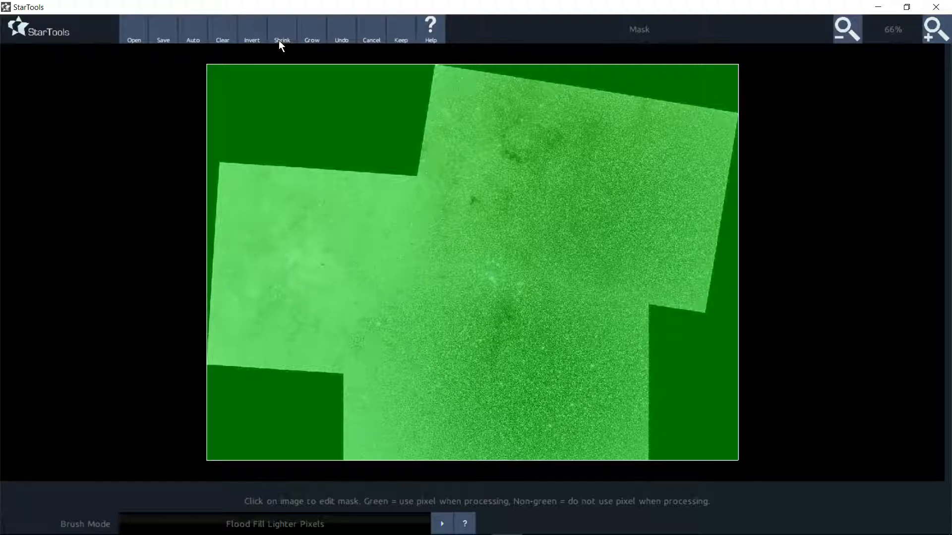
pyautogui.click(250, 33)
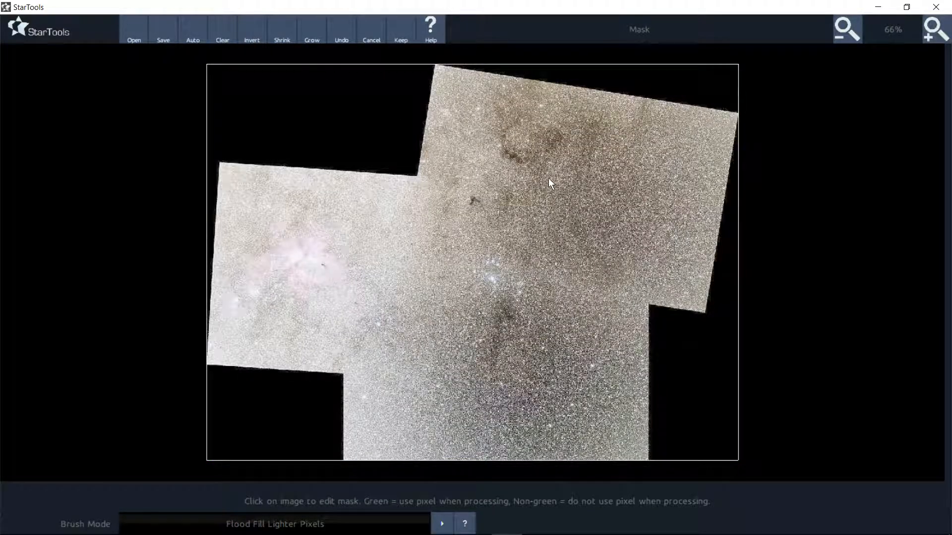
# Examine the edges between the mosaic panels and the black empty areas at 150% zoom
pyautogui.click(935, 31)
pyautogui.click(935, 30)
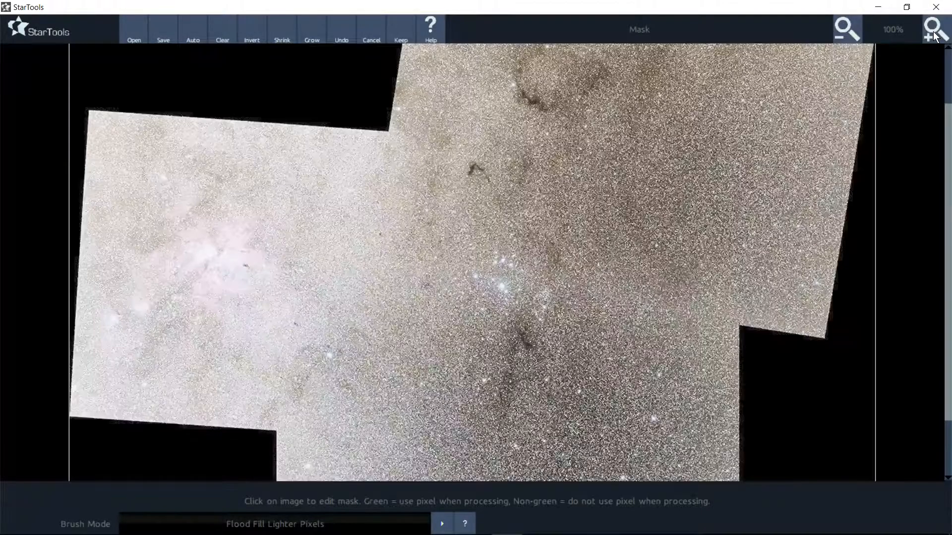
pyautogui.moveTo(945, 136); pyautogui.dragTo(945, 122)
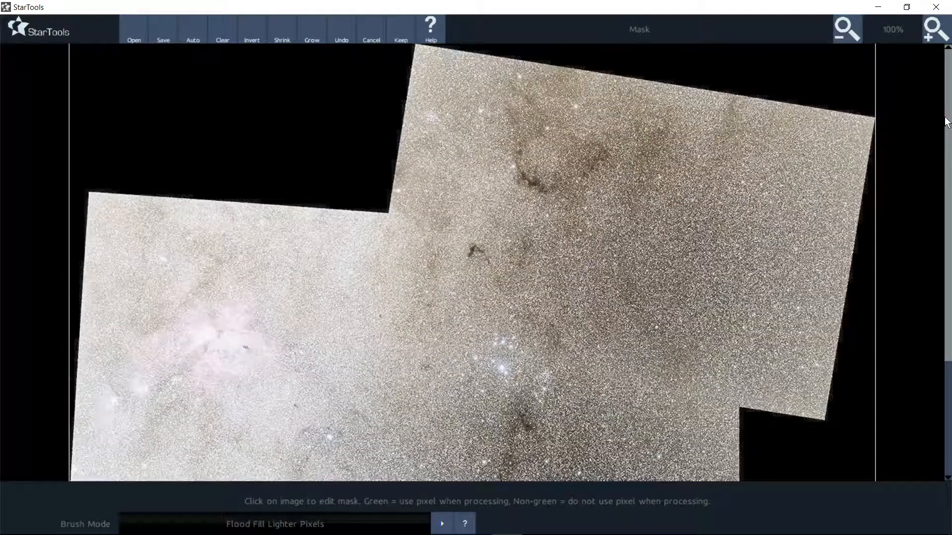
pyautogui.click(926, 28)
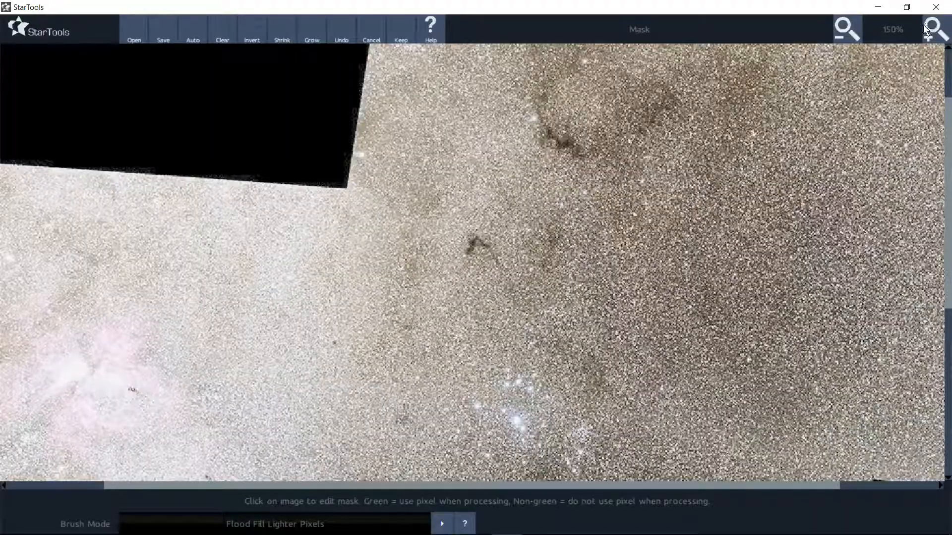
pyautogui.click(946, 101)
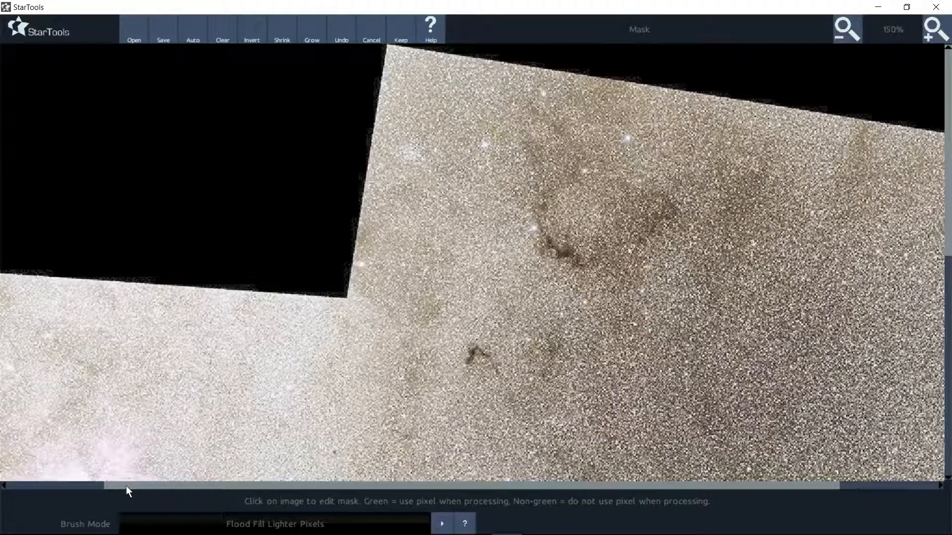
pyautogui.moveTo(126, 486); pyautogui.dragTo(88, 488)
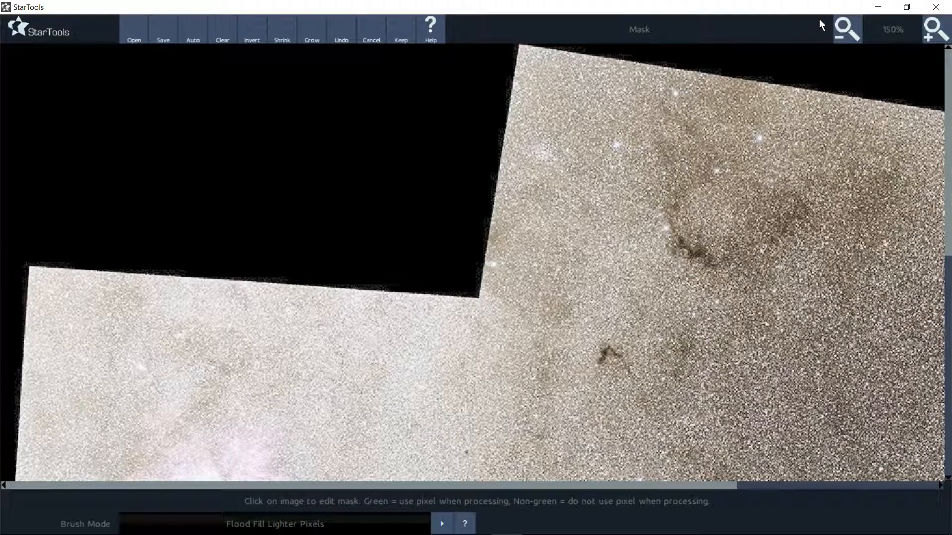
pyautogui.click(838, 30)
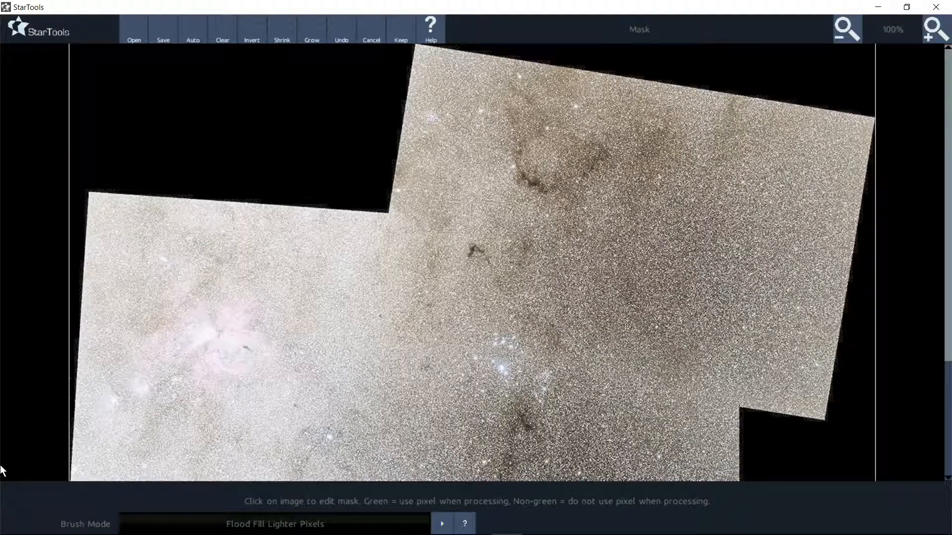
# Set the mask brush to Flood Fill Darker Pixels and mask the black empty area at the mosaic's upper left
pyautogui.moveTo(167, 524)
pyautogui.click(241, 526)
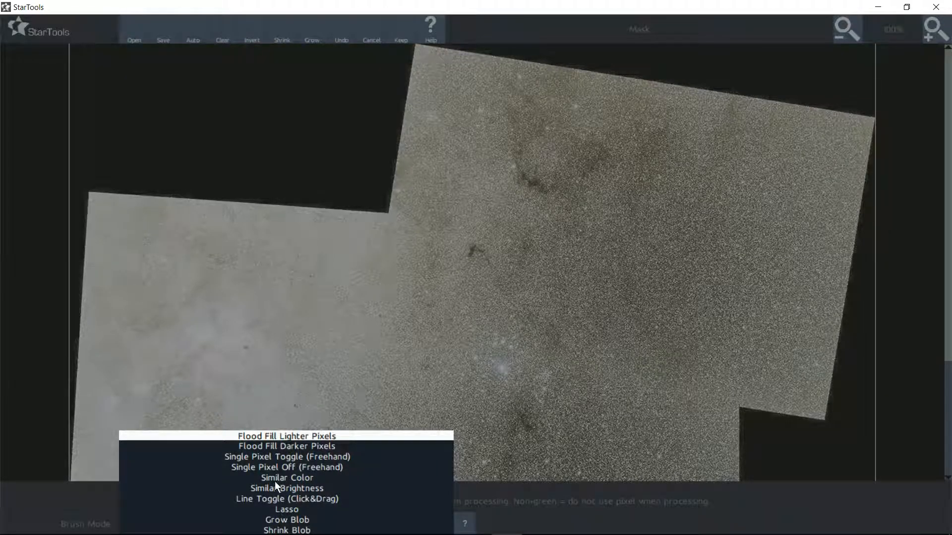
pyautogui.click(278, 445)
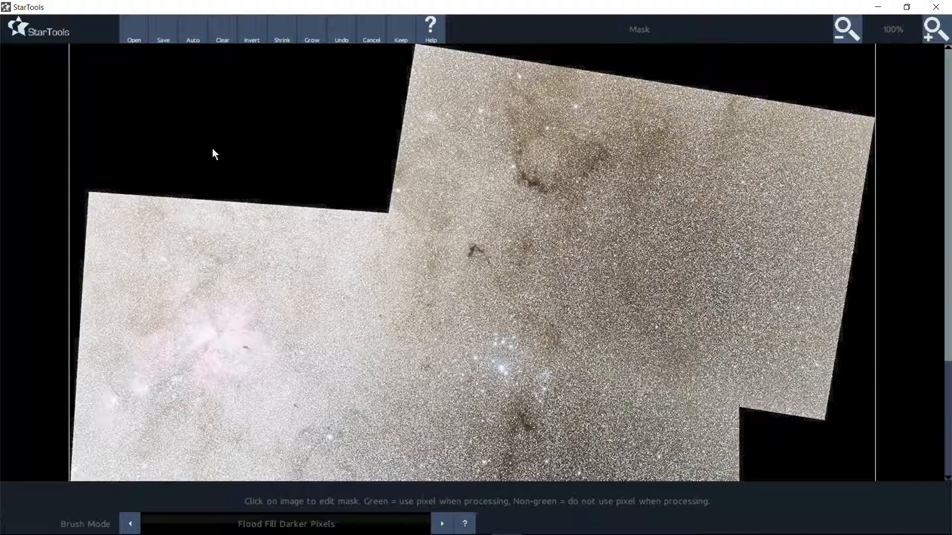
pyautogui.click(210, 92)
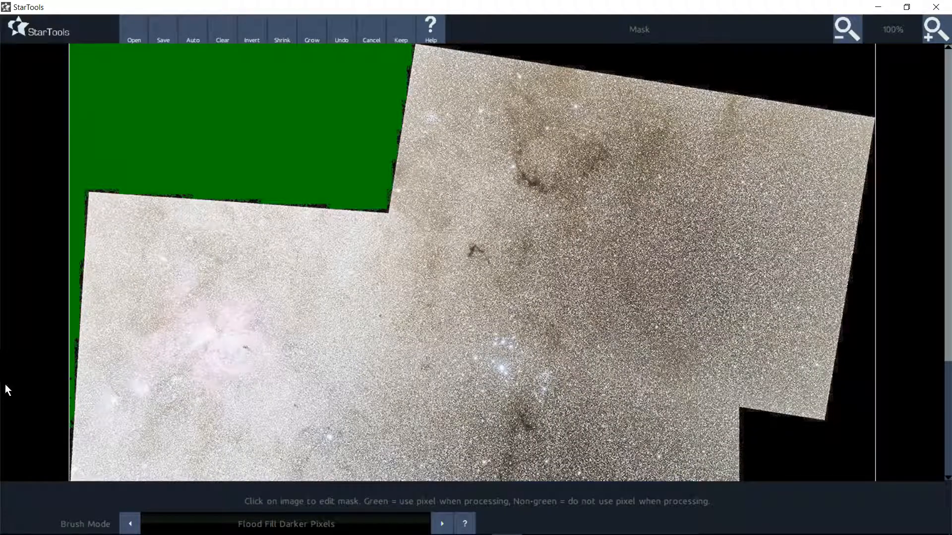
# Flood fill the remaining black empty areas at the mosaic's upper right, right side and lower left into the mask
pyautogui.click(717, 67)
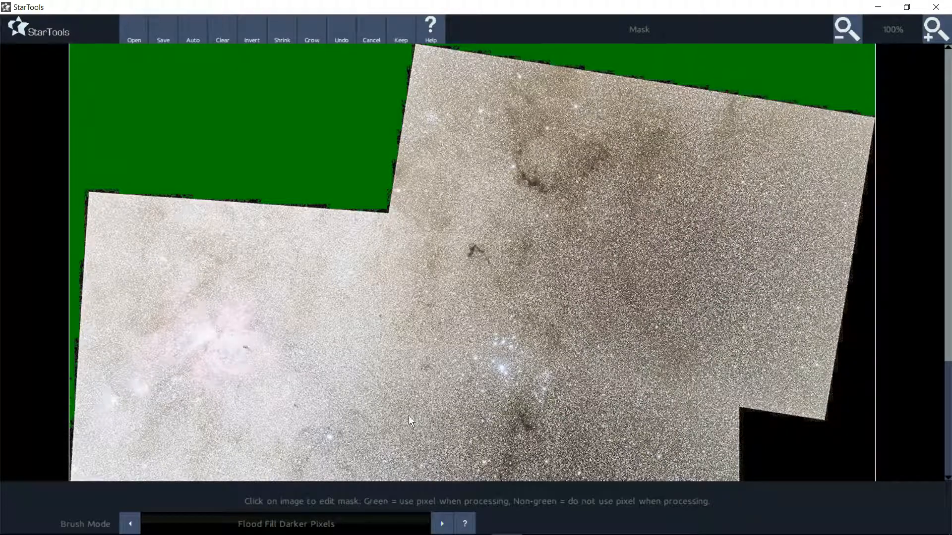
pyautogui.click(836, 450)
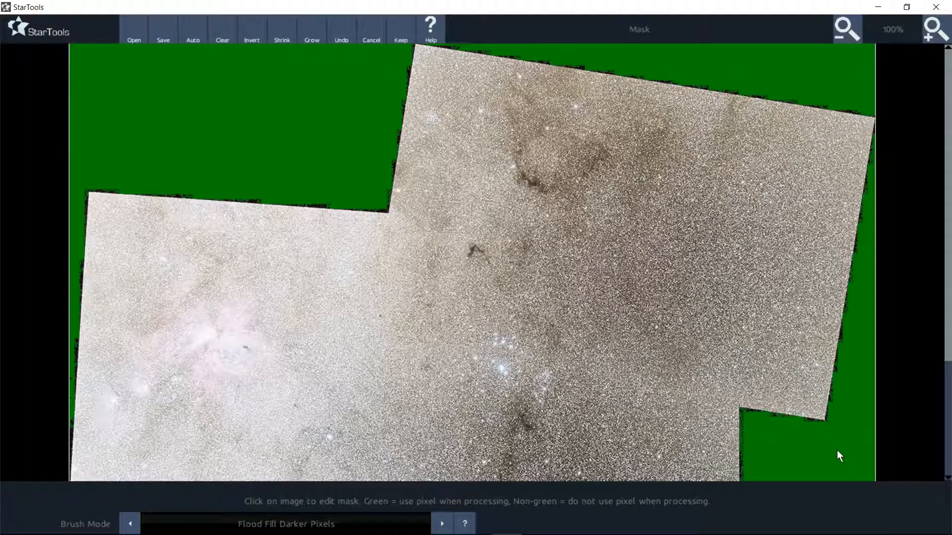
pyautogui.click(947, 371)
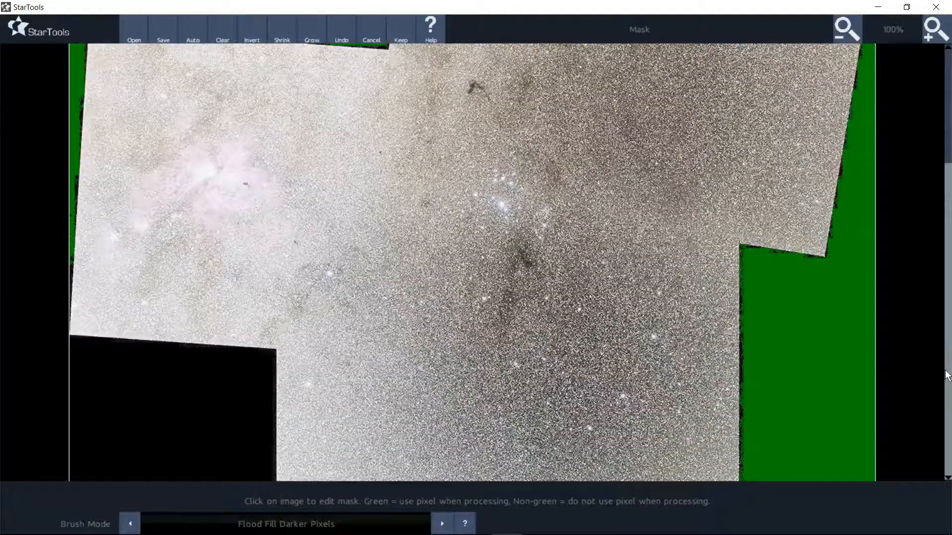
pyautogui.click(143, 428)
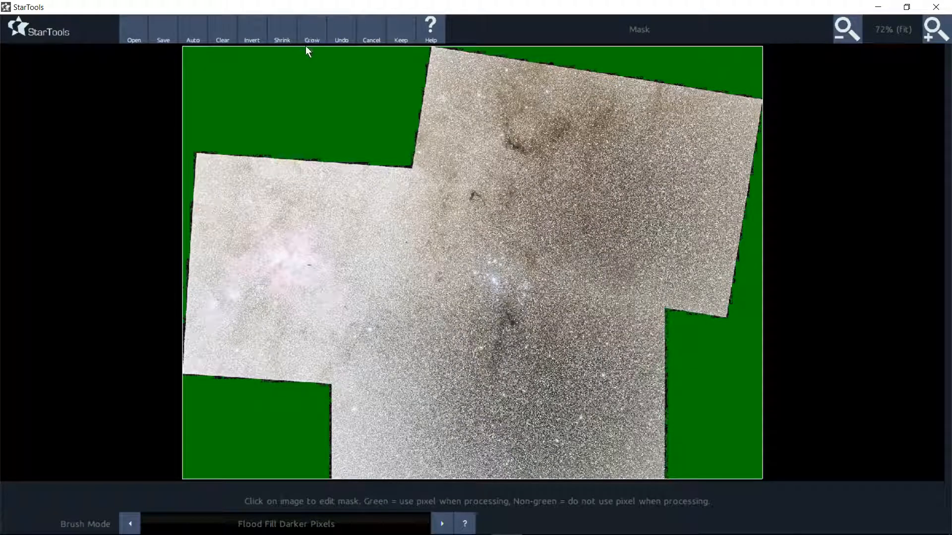
# Grow the whole mask in three passes over the unmasked dark fringe along the mosaic panel edges
pyautogui.click(314, 35)
pyautogui.click(315, 35)
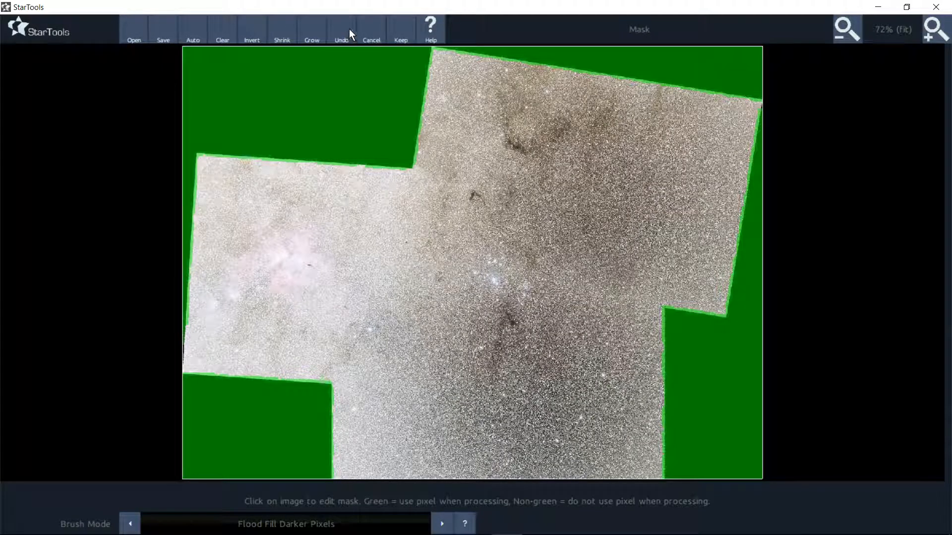
pyautogui.click(310, 34)
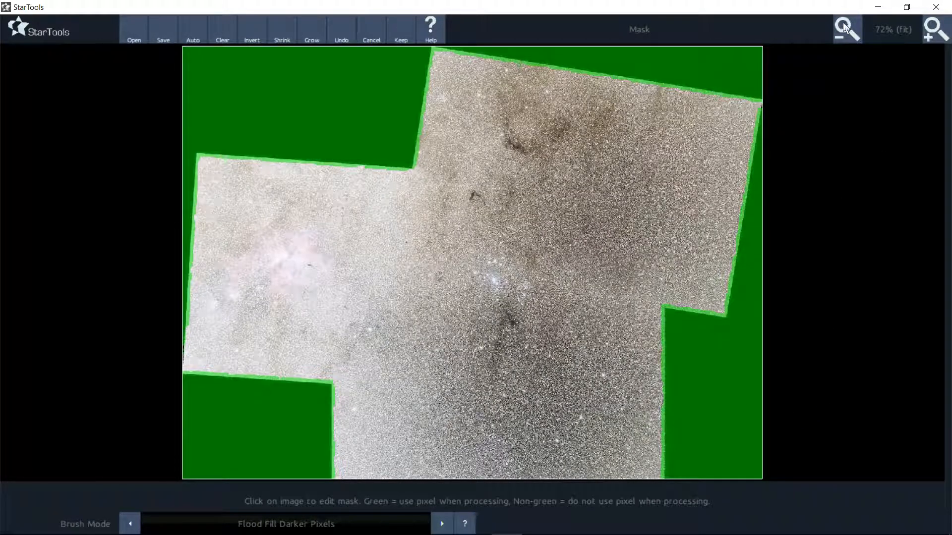
# Try to fill the unmasked gap along the mosaic's left edge at 150% zoom with Flood Fill Darker Pixels
pyautogui.click(926, 42)
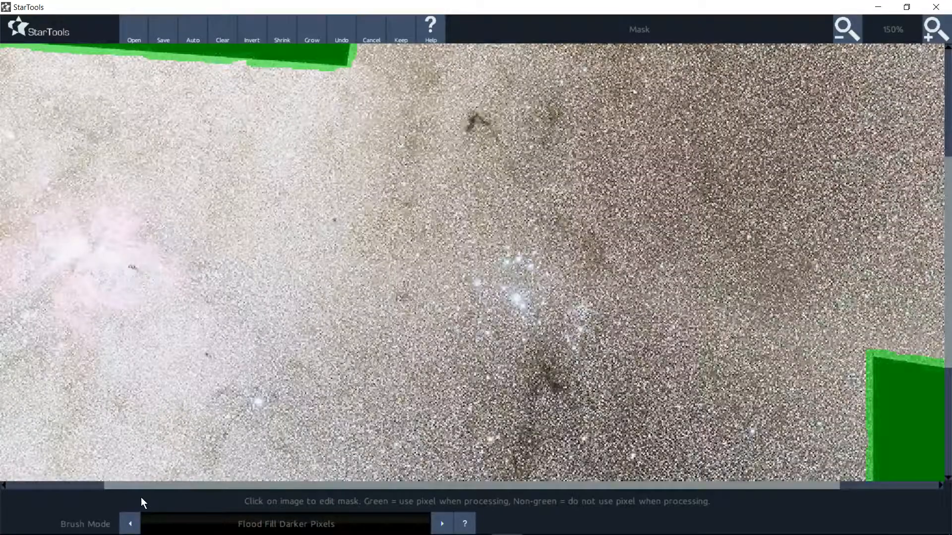
pyautogui.click(15, 486)
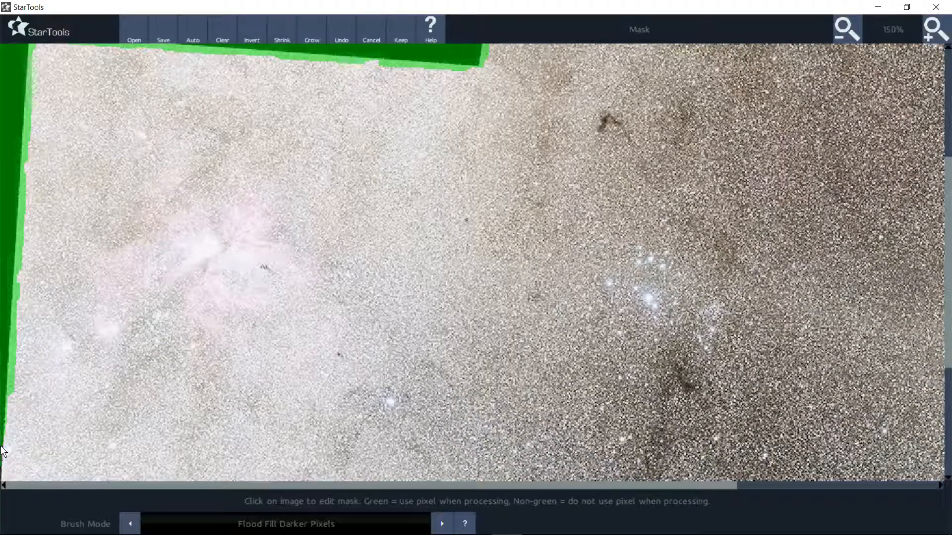
pyautogui.click(2, 456)
pyautogui.click(6, 322)
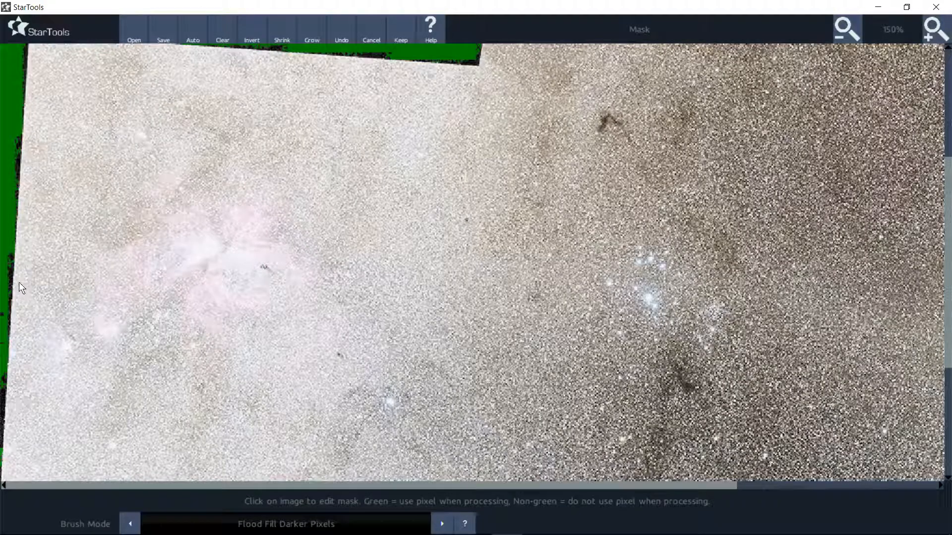
pyautogui.click(11, 290)
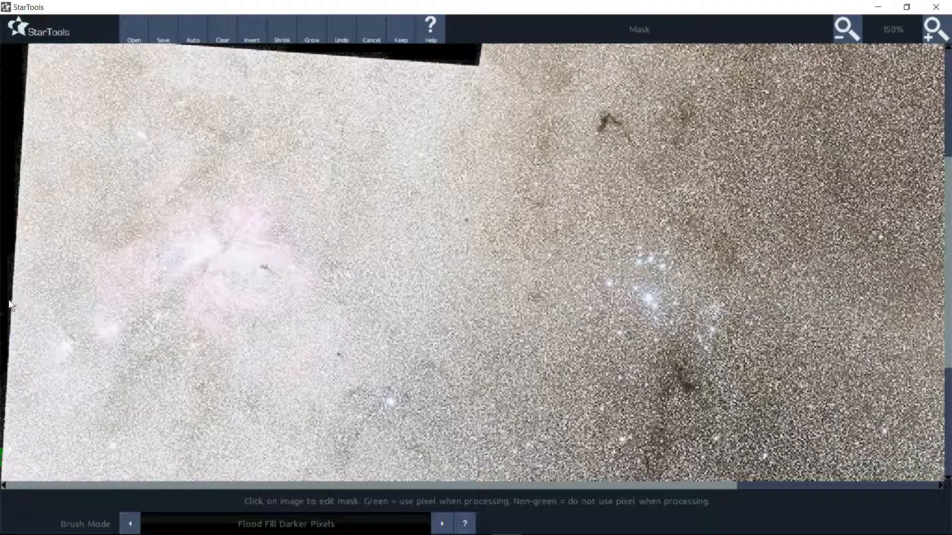
pyautogui.click(9, 291)
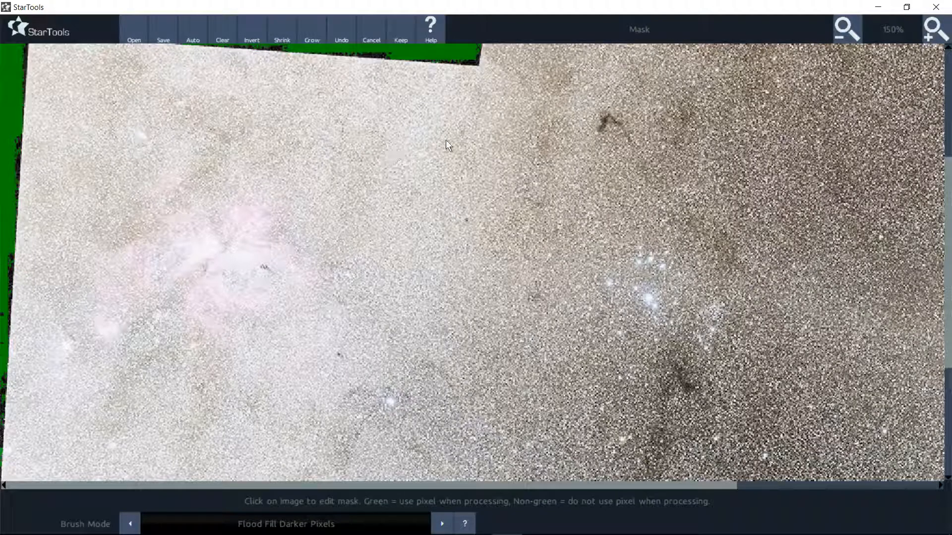
# Flood fill the upper-right, right and lower-left empty areas again to replace their grown mask borders
pyautogui.click(846, 23)
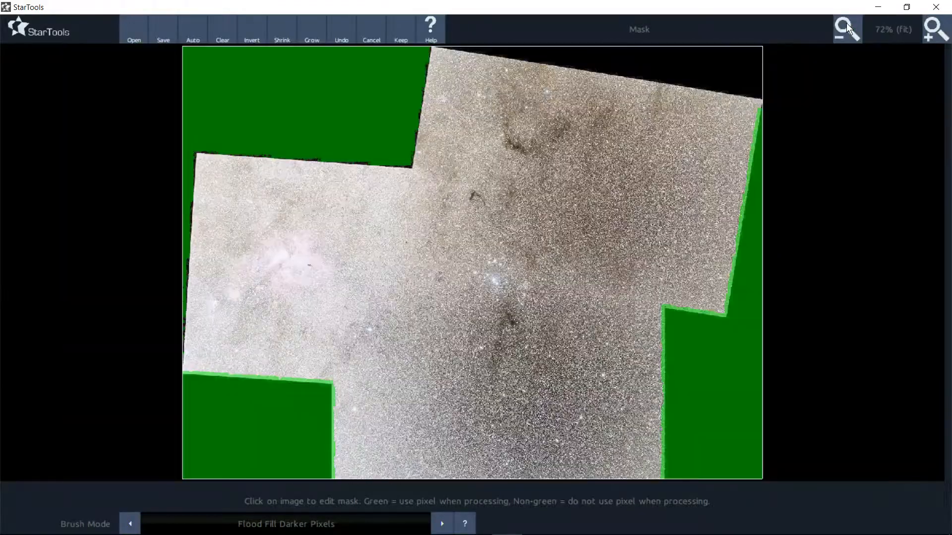
pyautogui.click(693, 66)
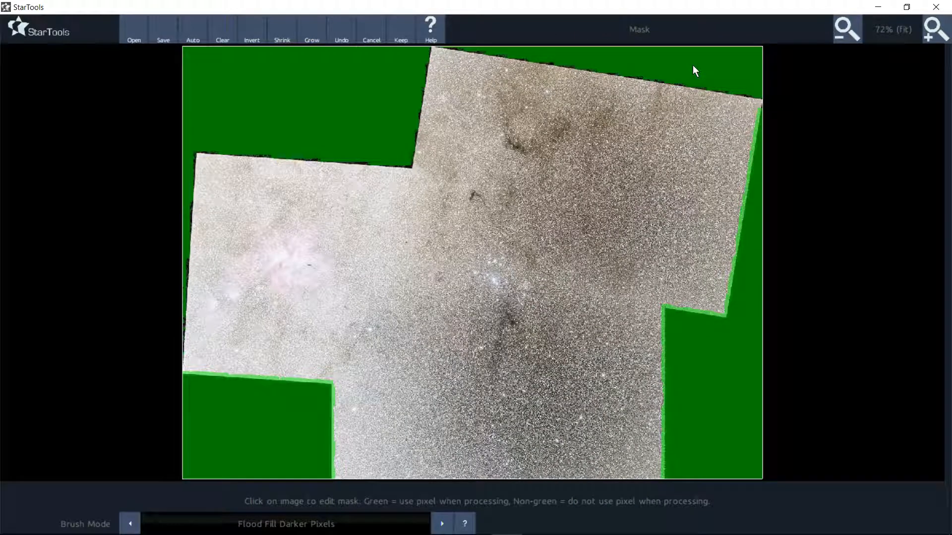
pyautogui.click(740, 402)
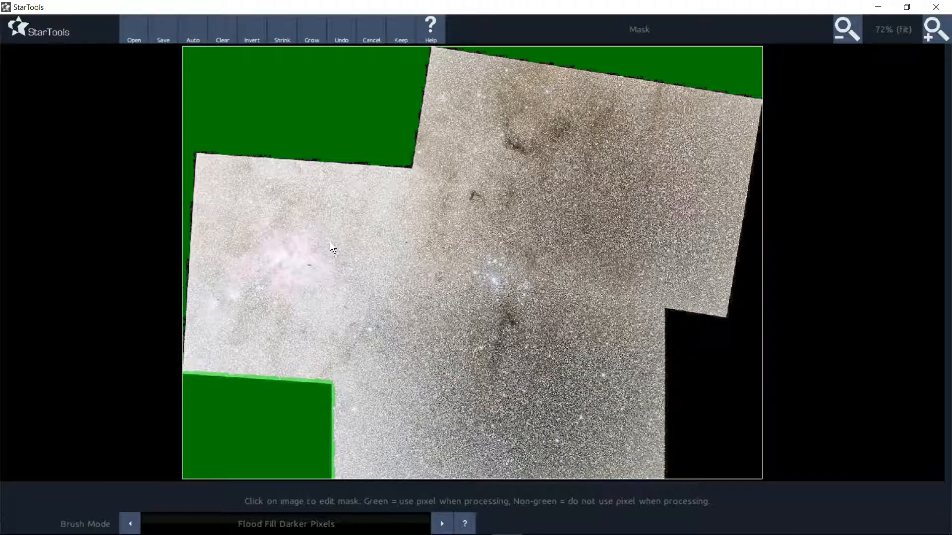
pyautogui.click(287, 430)
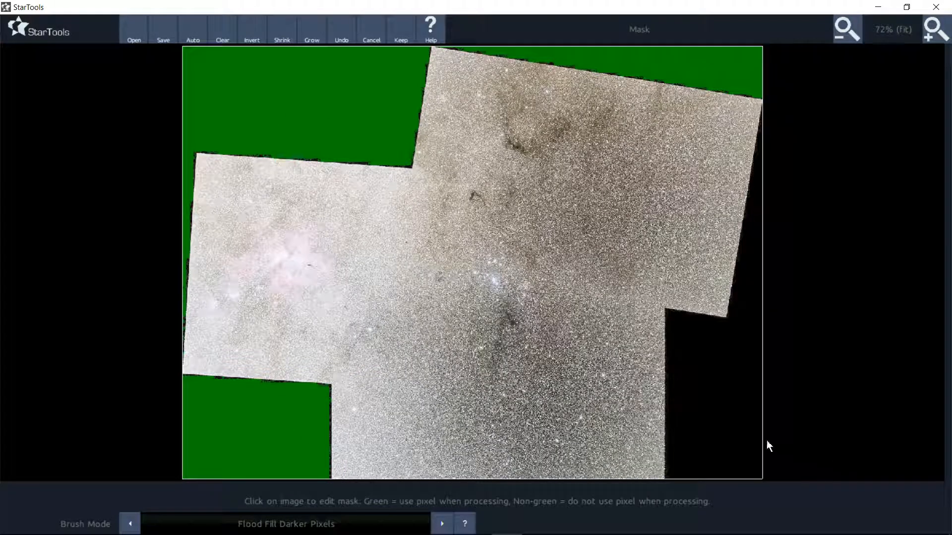
pyautogui.click(729, 416)
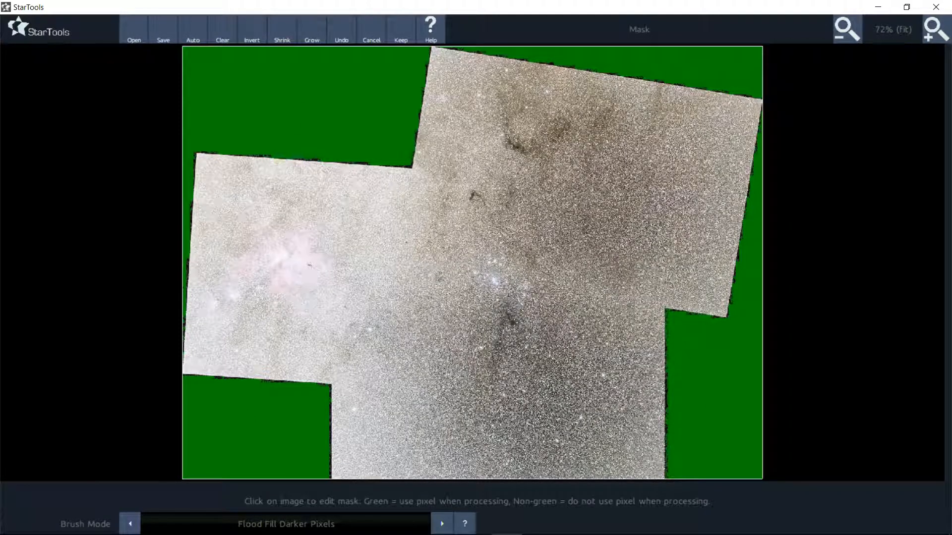
# Set the mask brush to Grow Blob and grow the individual masked areas toward the mosaic panel edges
pyautogui.click(273, 526)
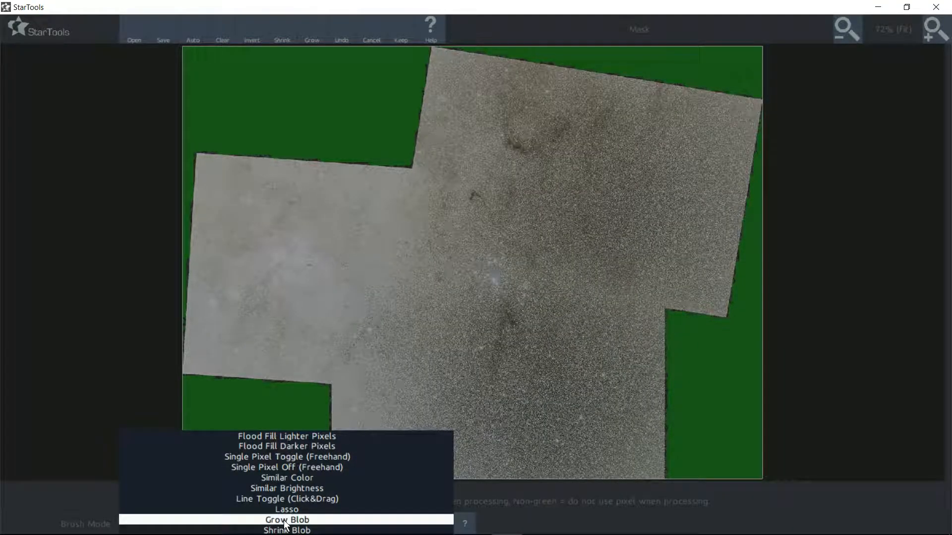
pyautogui.click(286, 521)
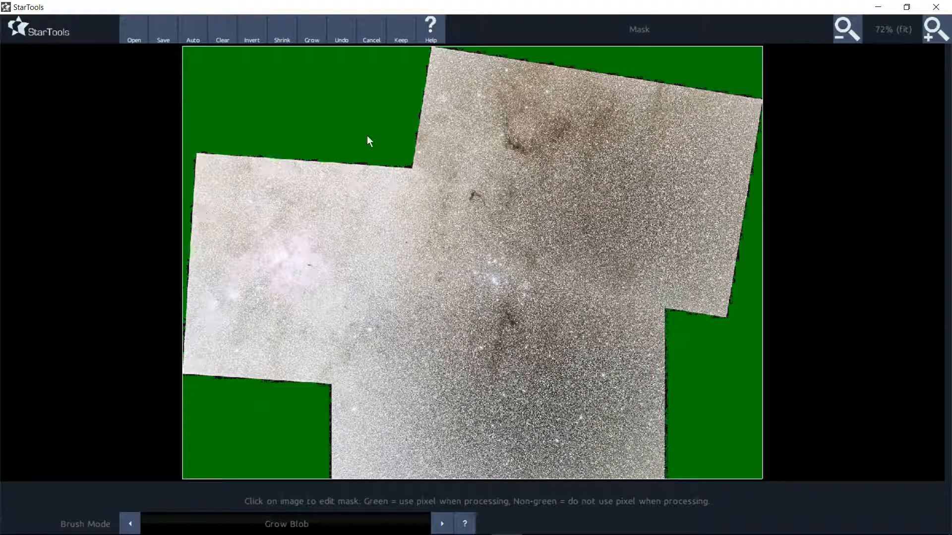
pyautogui.click(713, 398)
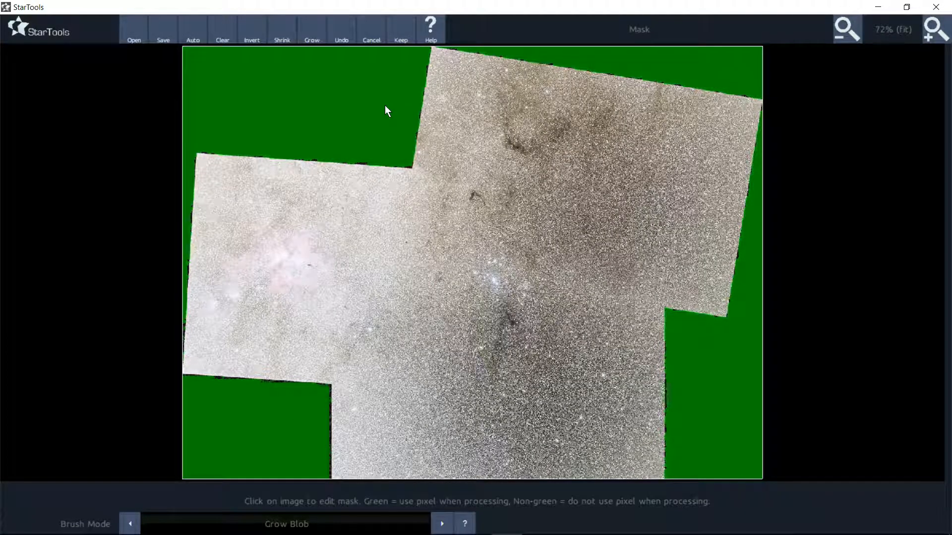
pyautogui.click(296, 424)
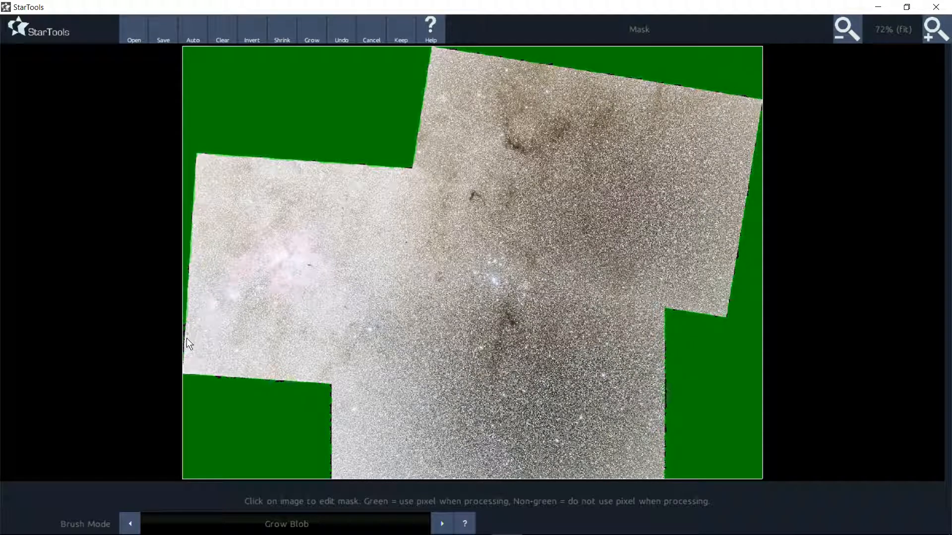
# Set the mask brush to Similar Color, try it twice on the unmasked gap at the left edge, and undo each selection
pyautogui.click(945, 37)
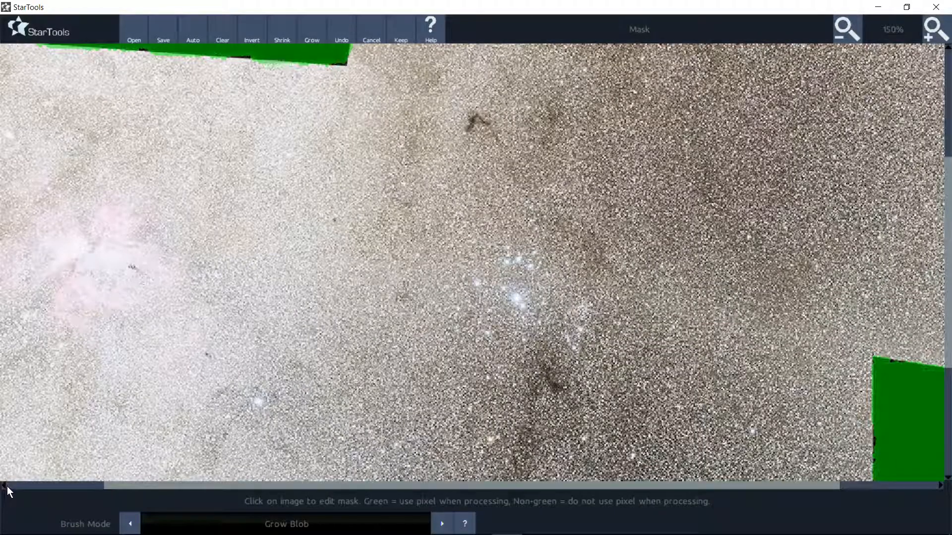
pyautogui.click(7, 486)
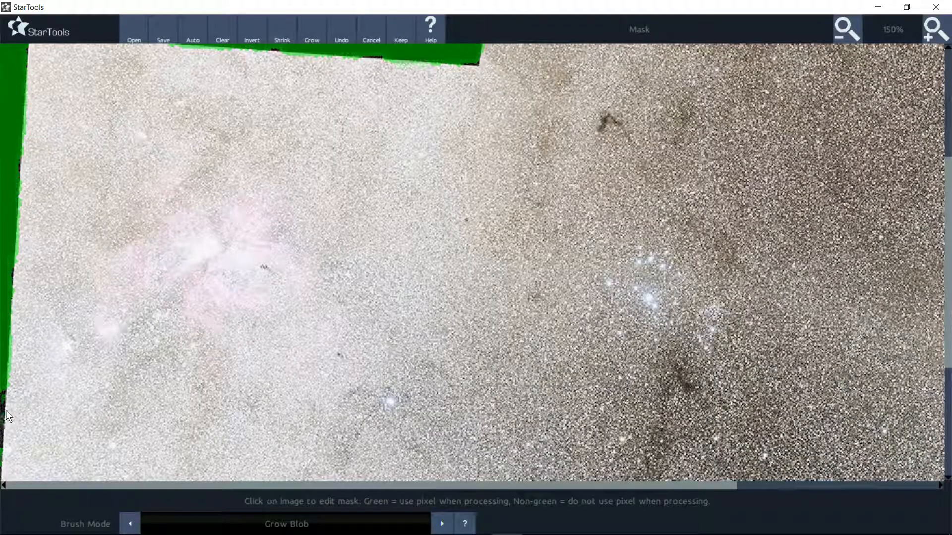
pyautogui.click(299, 524)
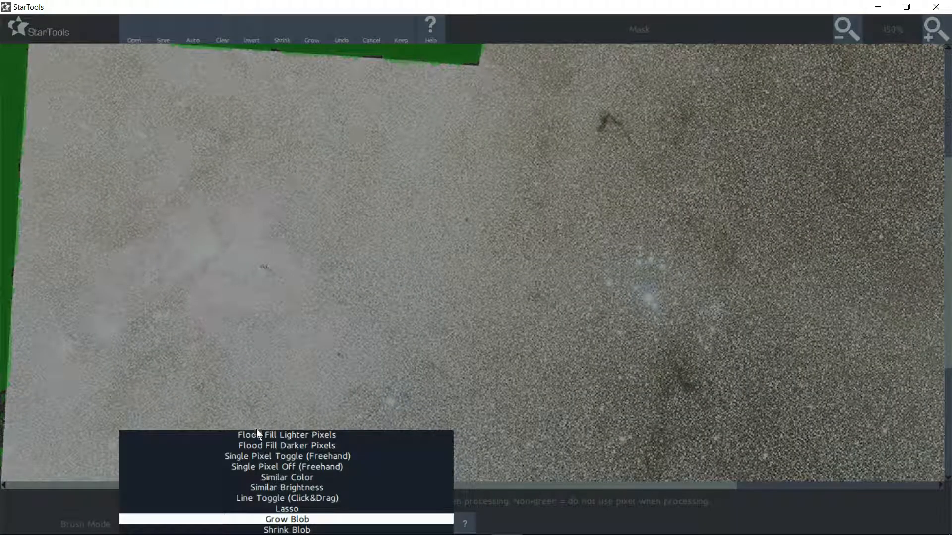
pyautogui.click(284, 476)
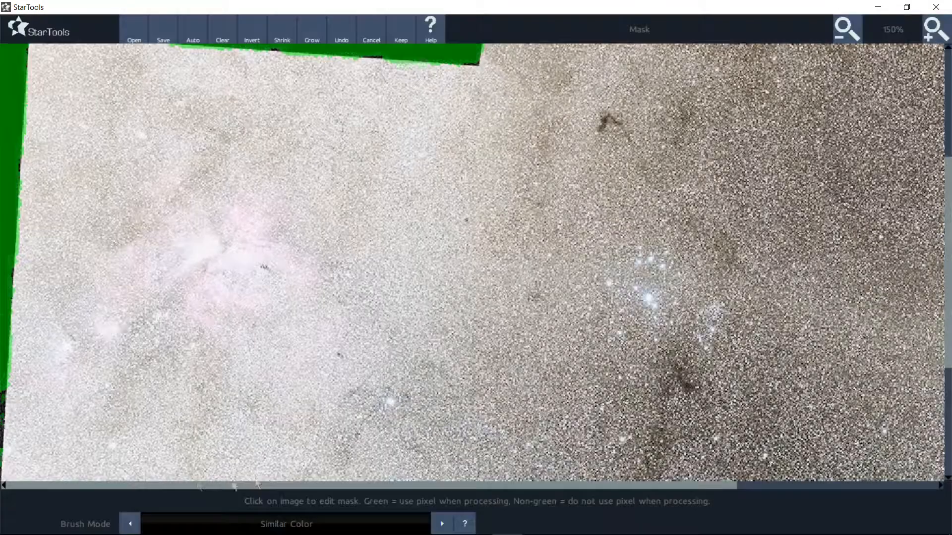
pyautogui.click(5, 443)
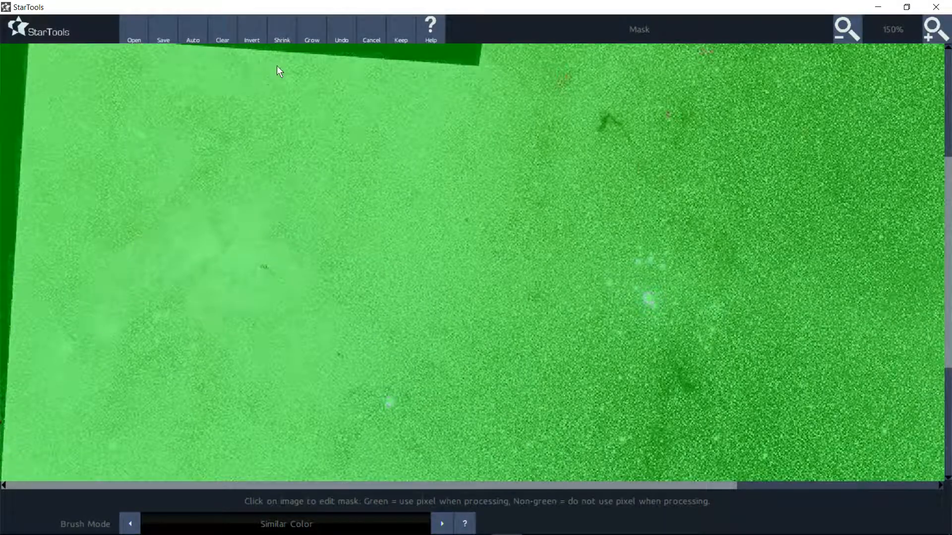
pyautogui.click(338, 31)
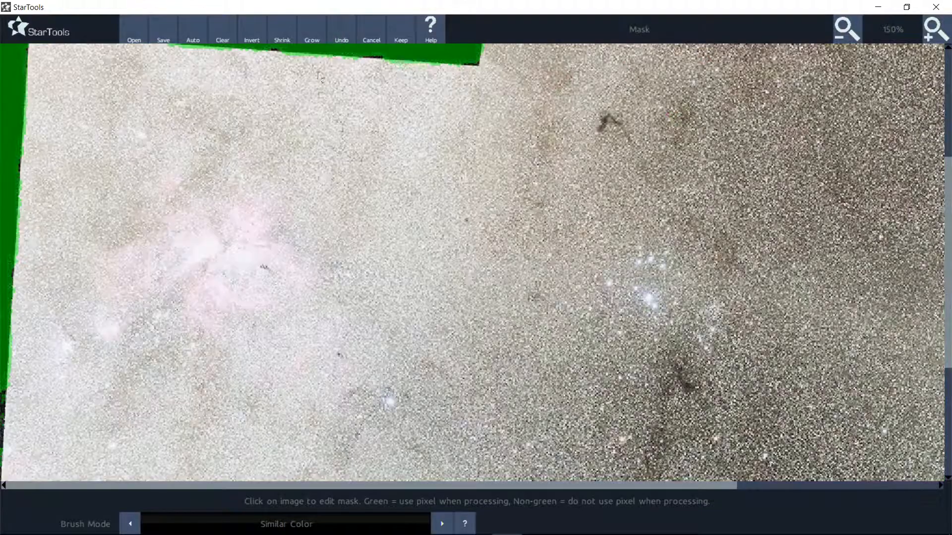
pyautogui.click(3, 438)
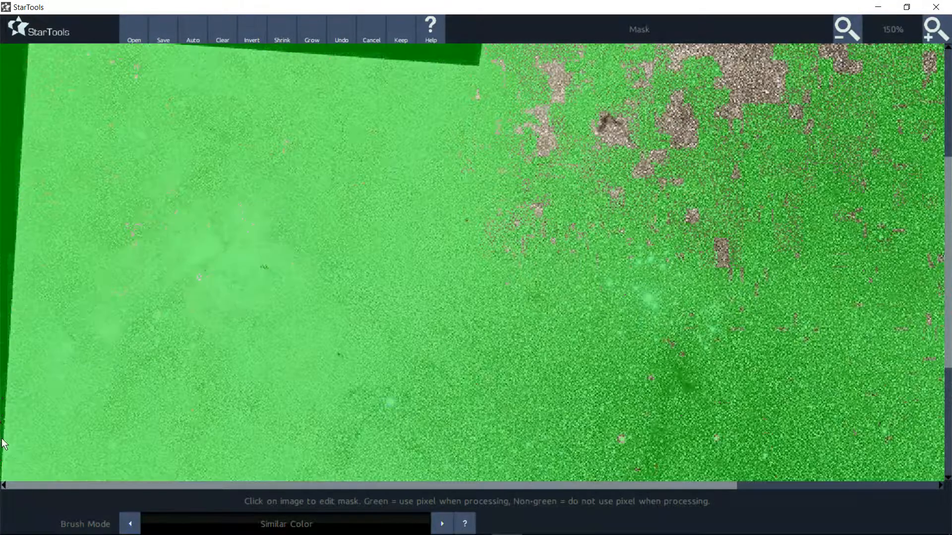
pyautogui.click(344, 33)
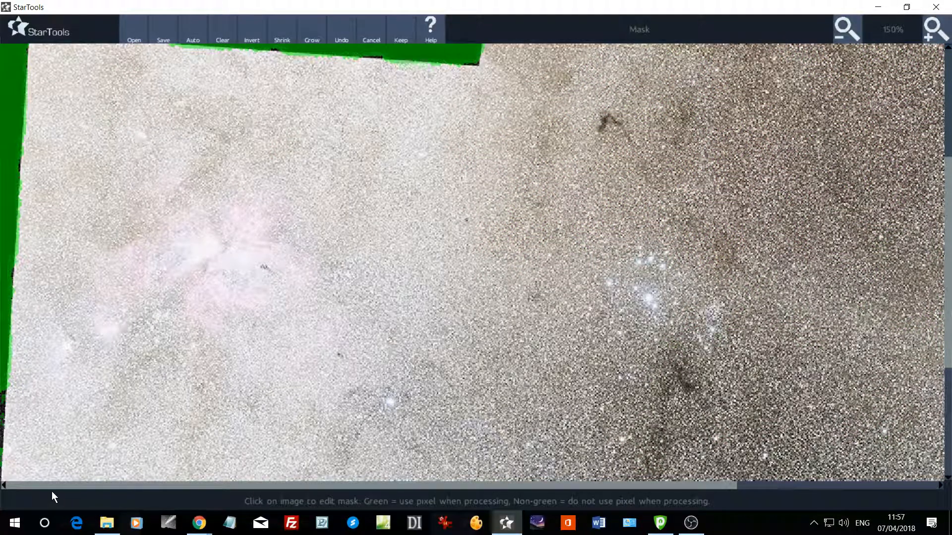
# Try Similar Color again on the dark gap above the lower-left masked area at 300% zoom, and undo the selection
pyautogui.click(932, 31)
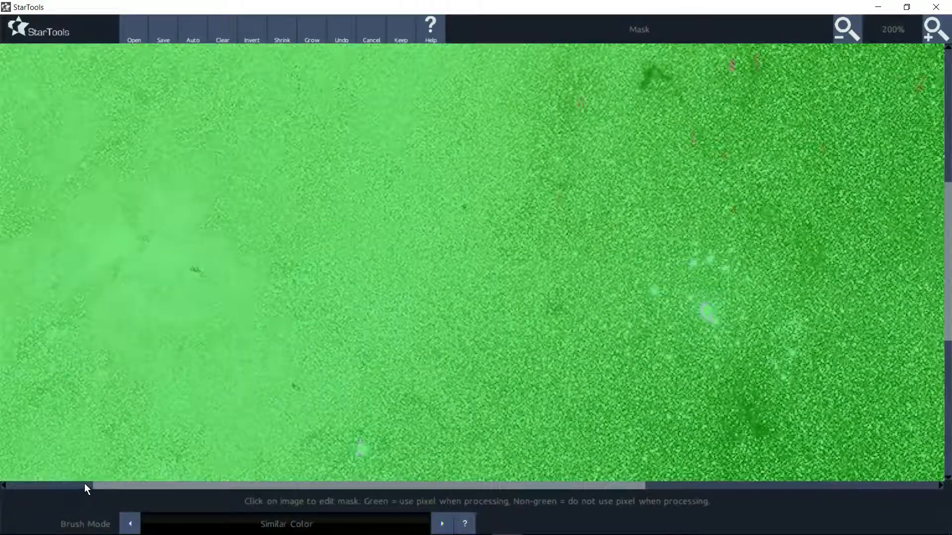
pyautogui.click(339, 33)
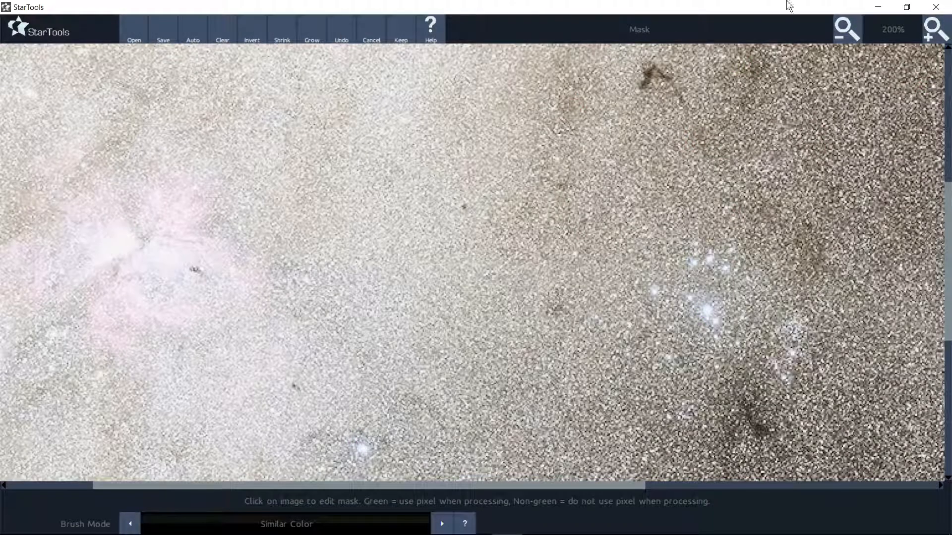
pyautogui.click(932, 33)
pyautogui.moveTo(222, 485); pyautogui.dragTo(142, 501)
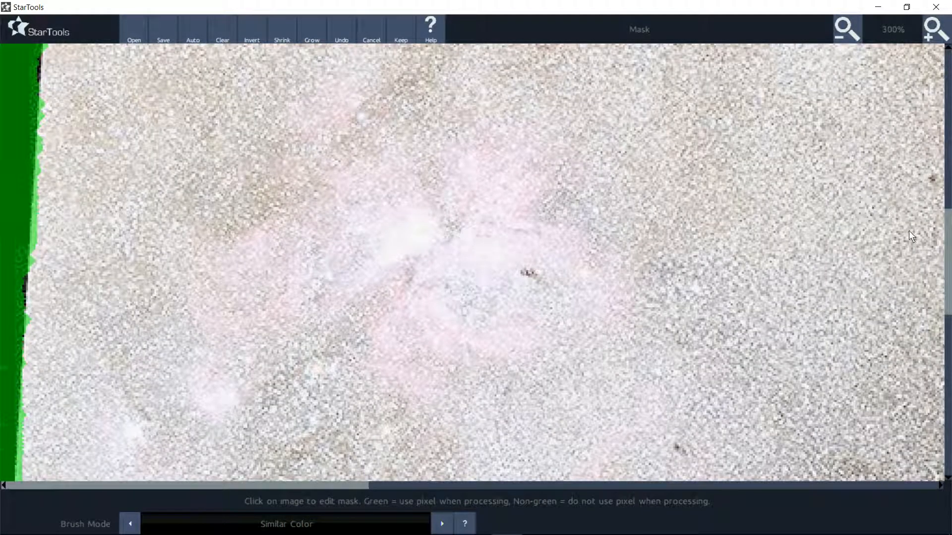
pyautogui.scroll(-2, 943, 314)
pyautogui.scroll(-10, 943, 314)
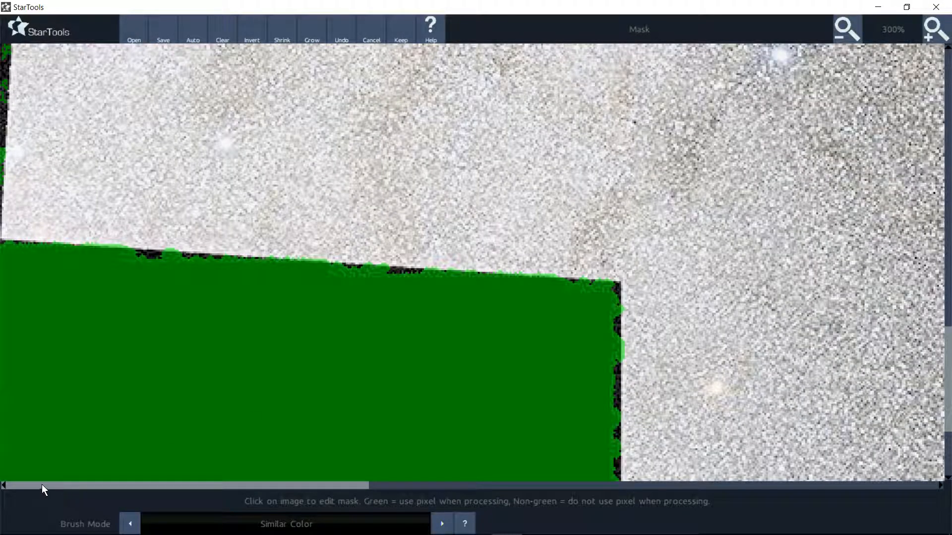
pyautogui.click(6, 149)
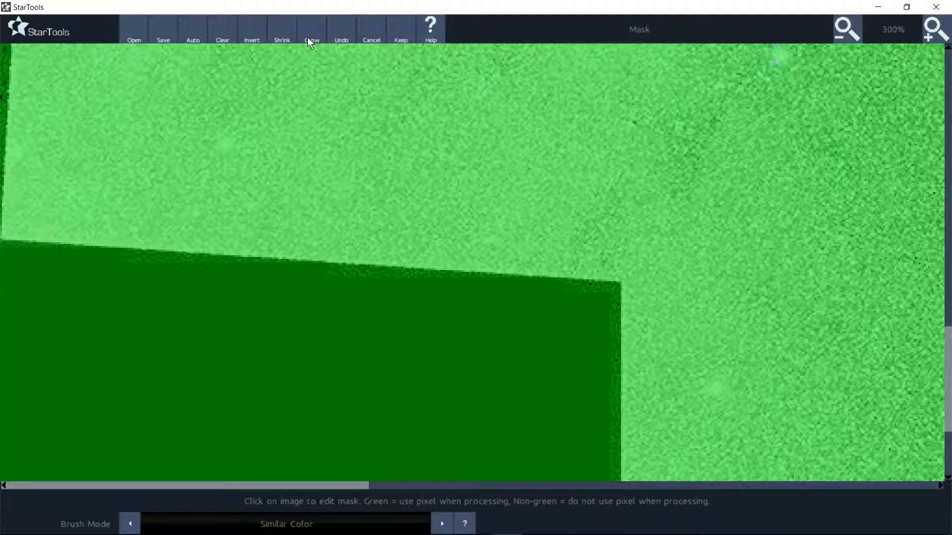
pyautogui.click(343, 38)
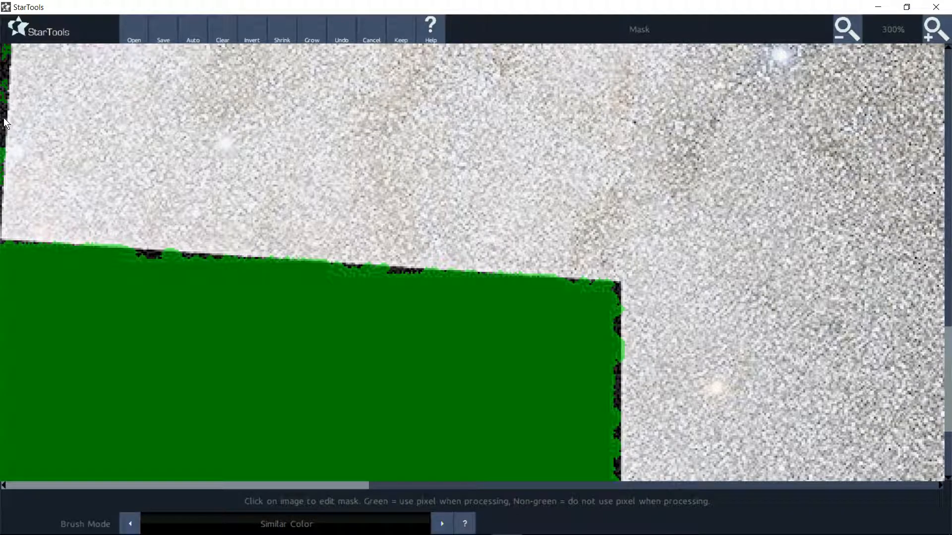
# Fill the unmasked dark gap along the image's left edge with the Flood Fill Darker Pixels mask brush
pyautogui.click(243, 529)
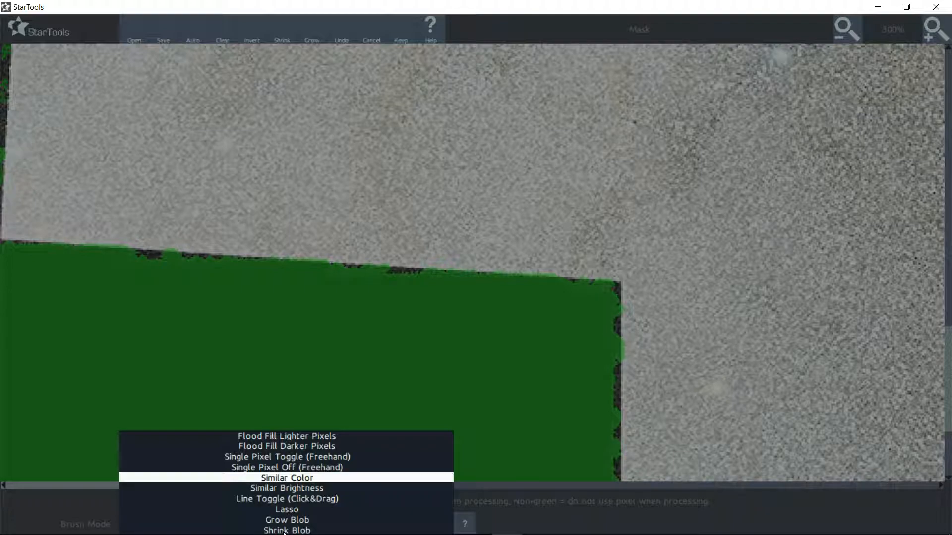
pyautogui.click(258, 446)
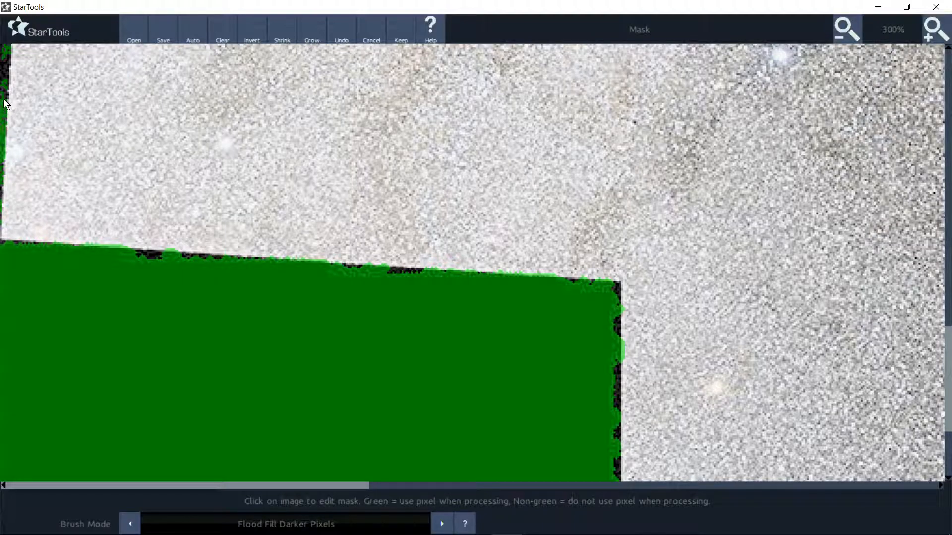
pyautogui.click(5, 60)
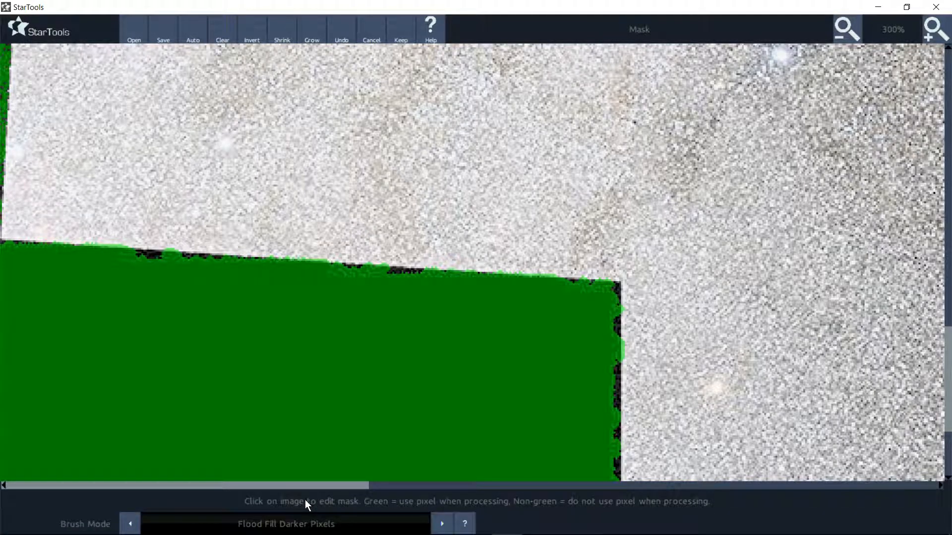
# Grow the masked strip along the left edge with the Grow Blob brush, and grow the whole mask outward
pyautogui.click(297, 524)
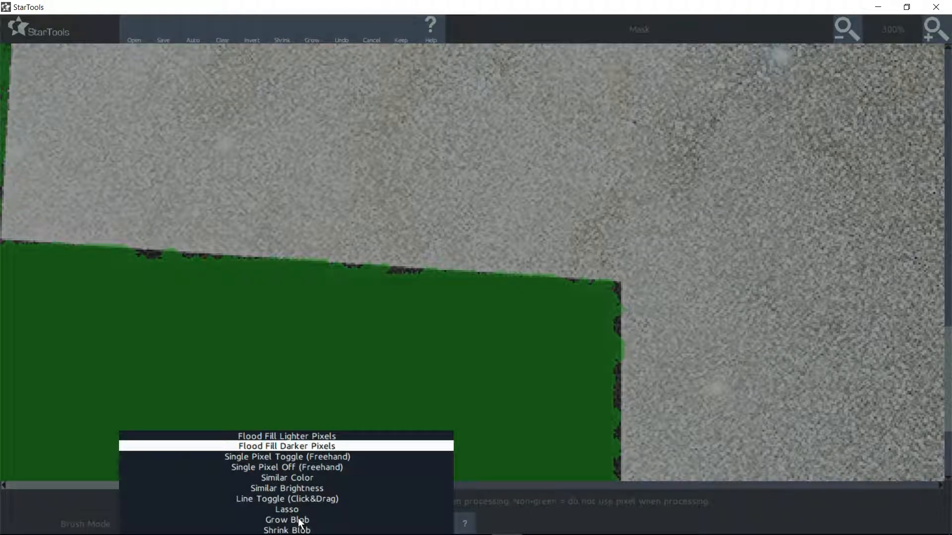
pyautogui.click(297, 519)
pyautogui.click(5, 133)
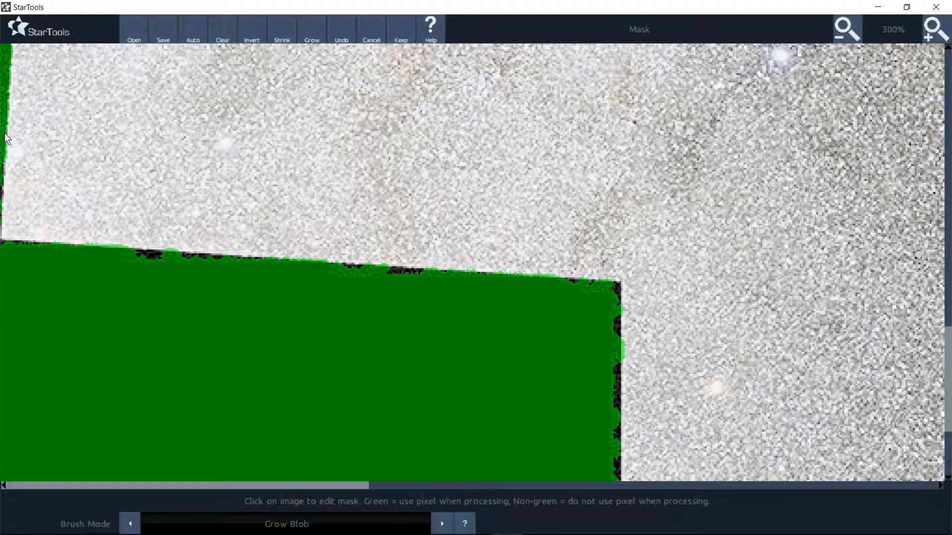
pyautogui.click(2, 154)
pyautogui.click(3, 206)
pyautogui.click(305, 35)
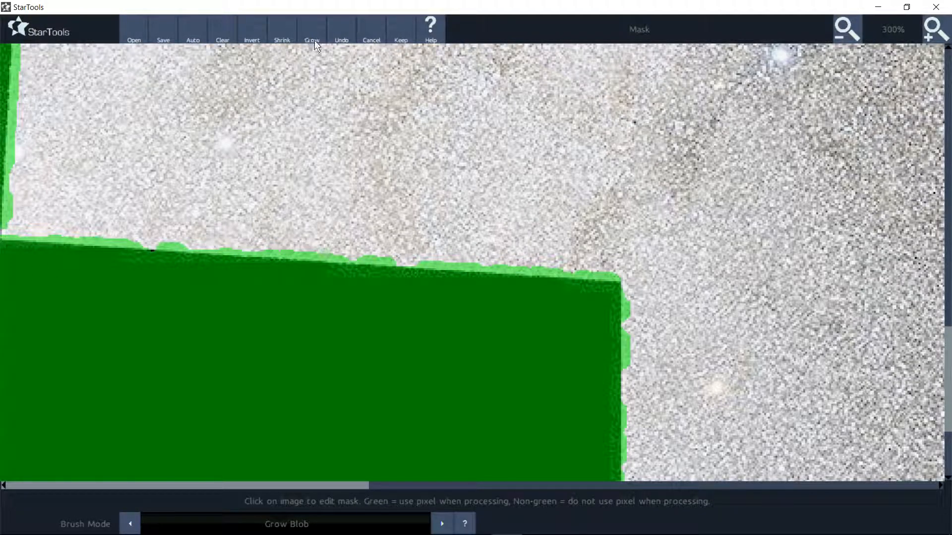
# Invert the mask to select the mosaic panels, shrink it twice away from their edges, and keep it
pyautogui.click(837, 27)
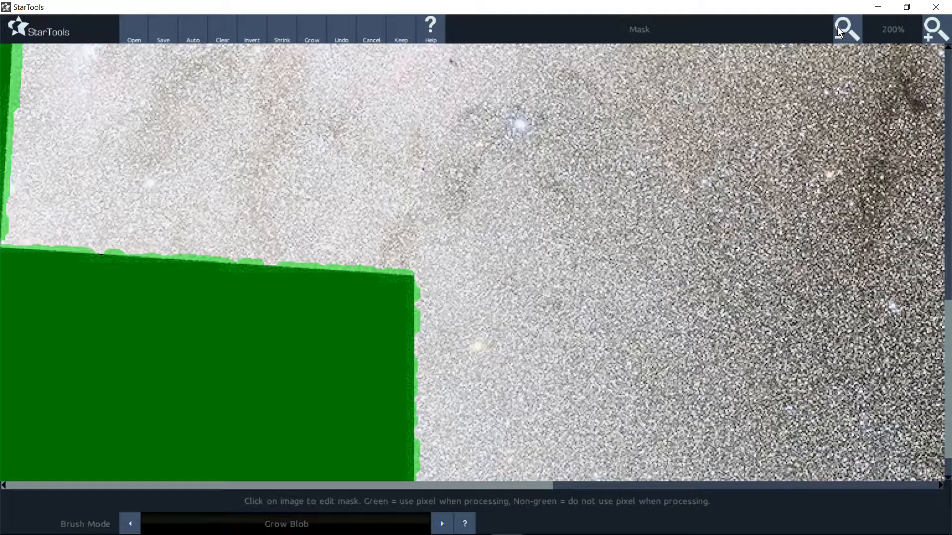
pyautogui.click(837, 27)
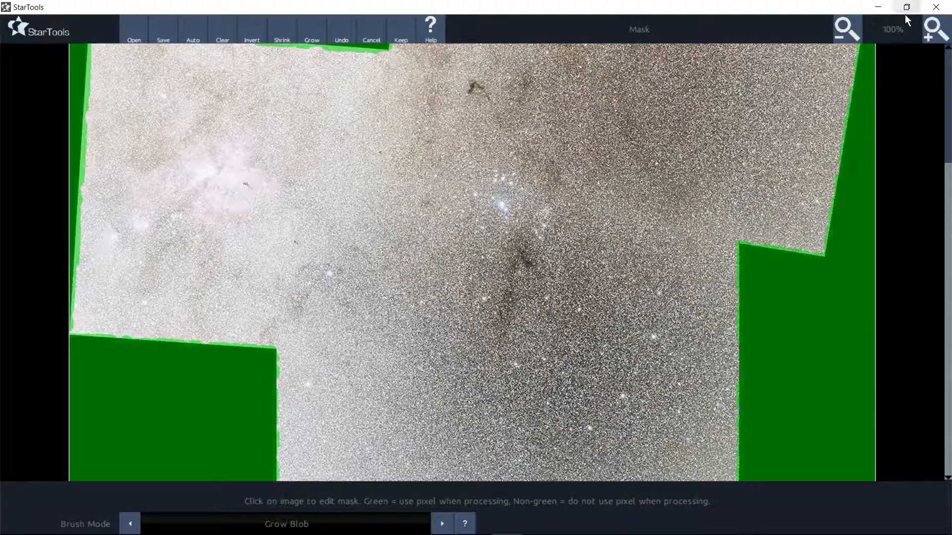
pyautogui.click(846, 27)
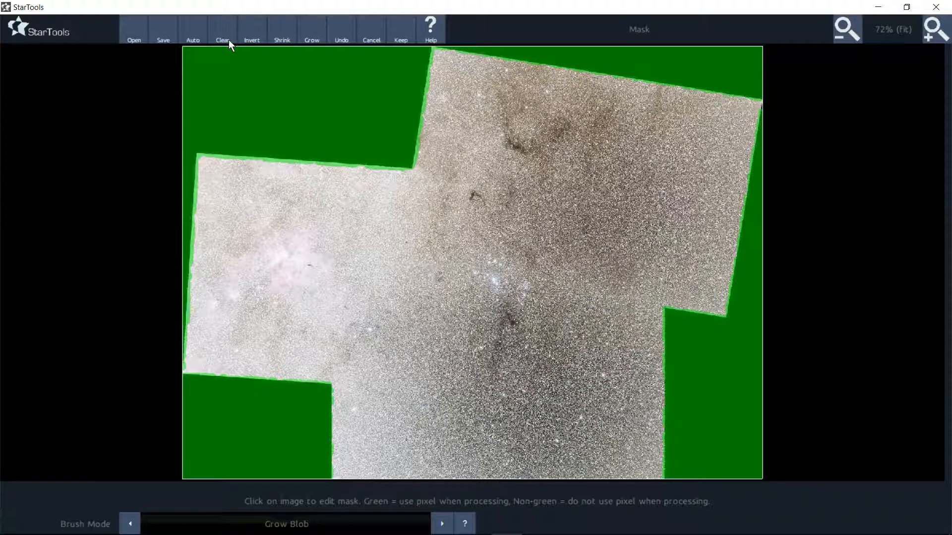
pyautogui.click(249, 31)
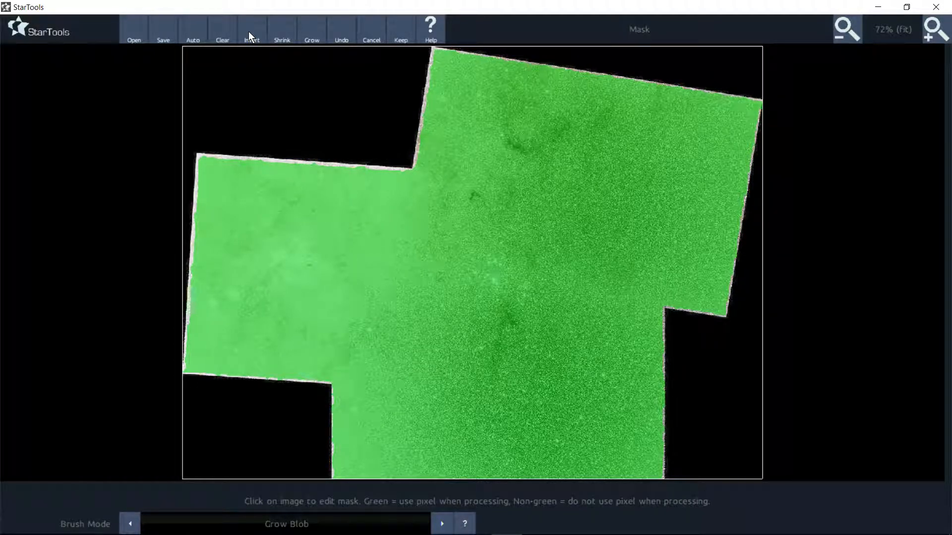
pyautogui.click(276, 31)
pyautogui.click(276, 31)
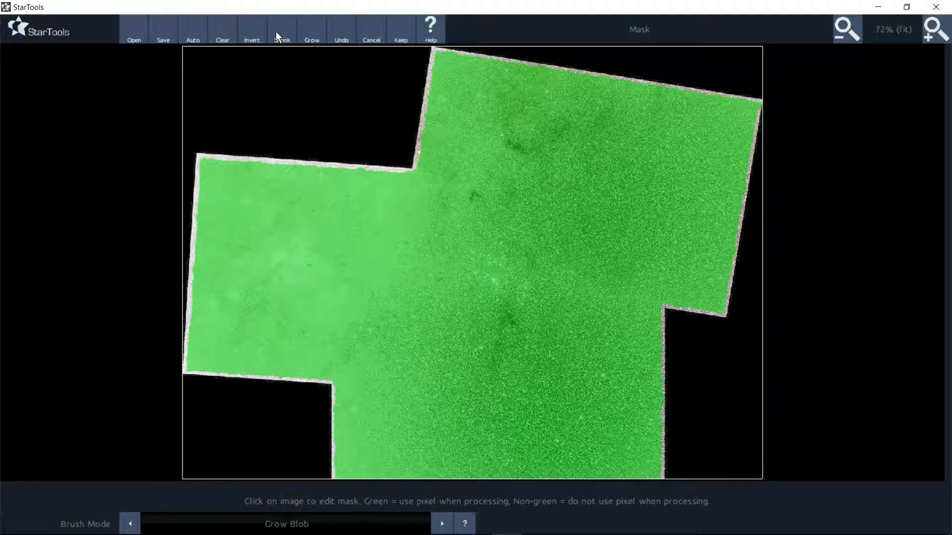
pyautogui.click(400, 29)
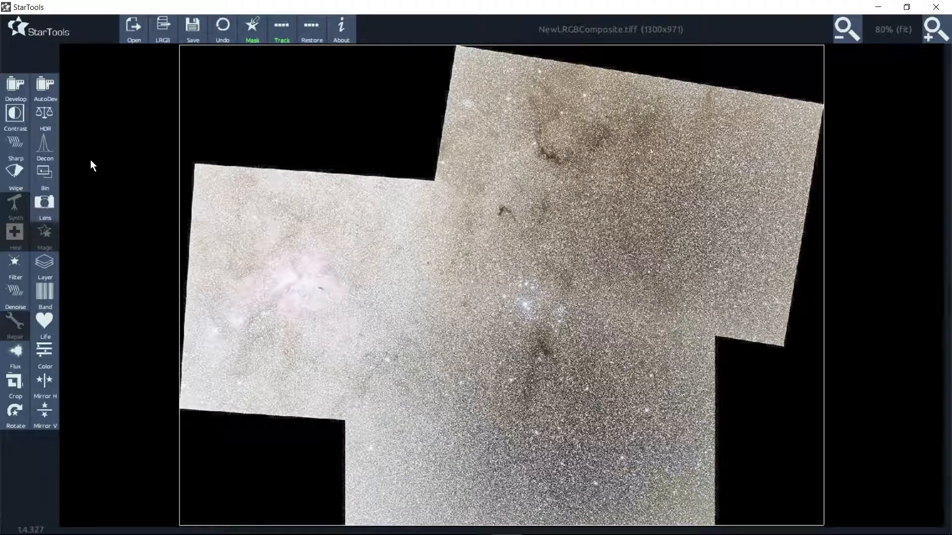
# Run Wipe on the mosaic with the current partial mask kept, and keep the corrected image
pyautogui.click(17, 168)
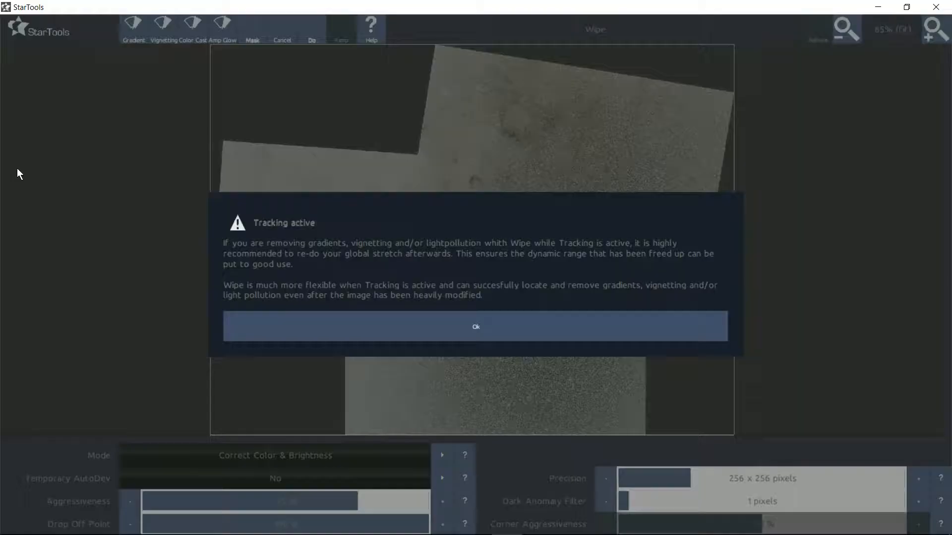
pyautogui.click(501, 331)
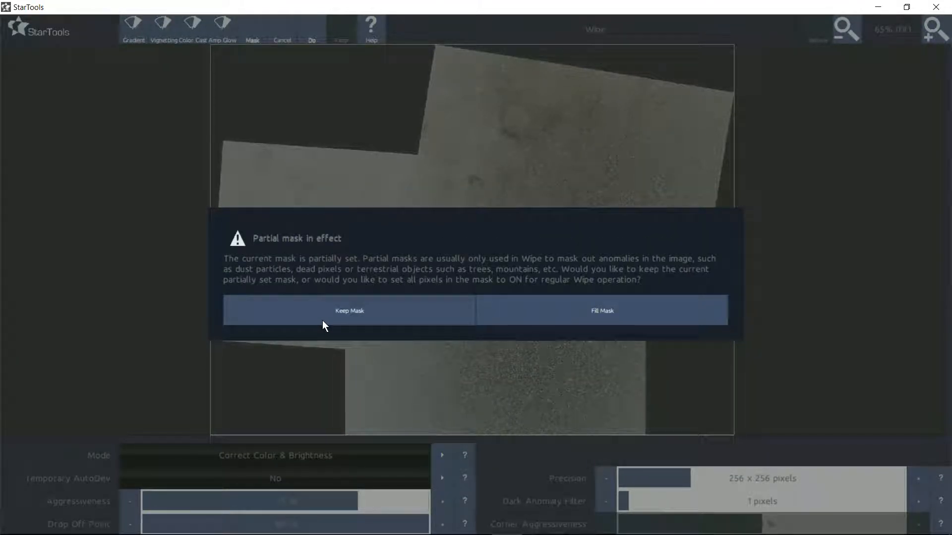
pyautogui.click(414, 301)
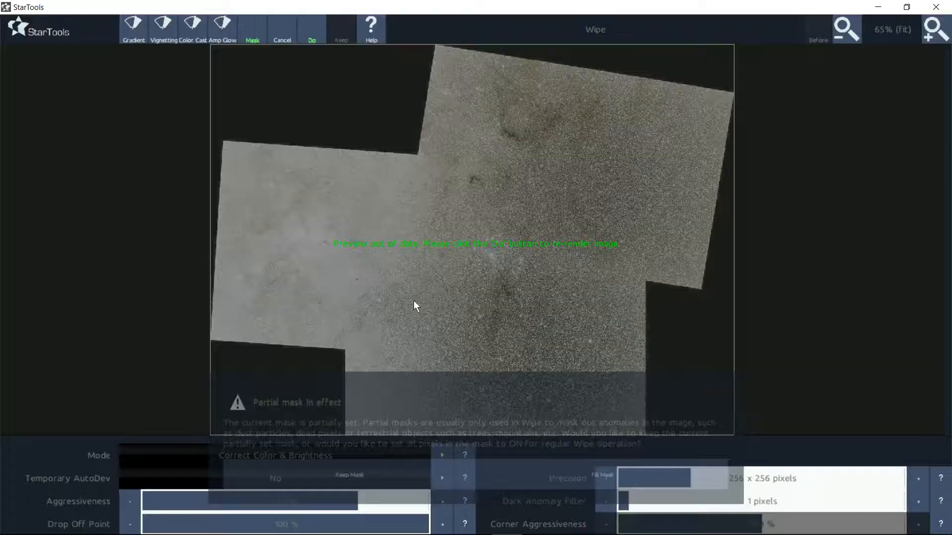
pyautogui.click(314, 27)
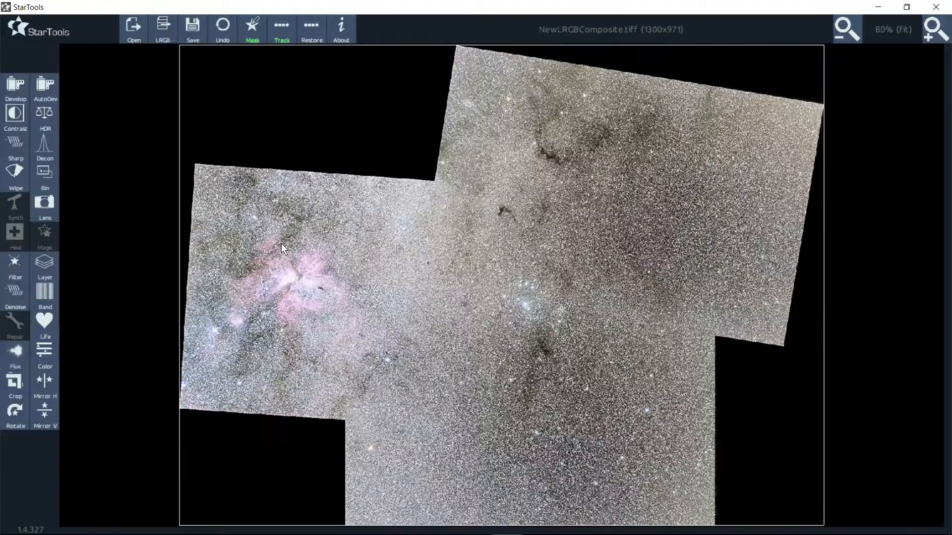
# Redo the global stretch in Develop and reduce Gamma to 0.89
pyautogui.click(14, 92)
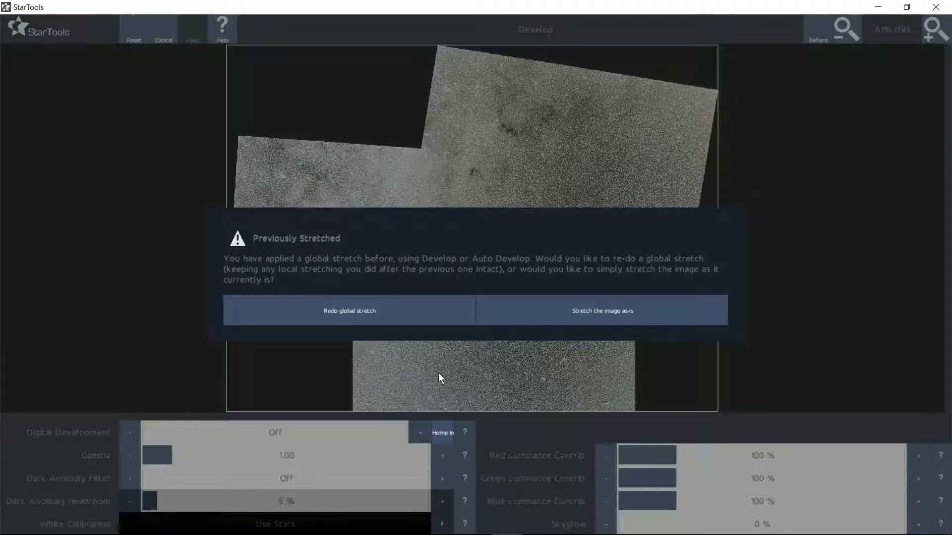
pyautogui.click(390, 310)
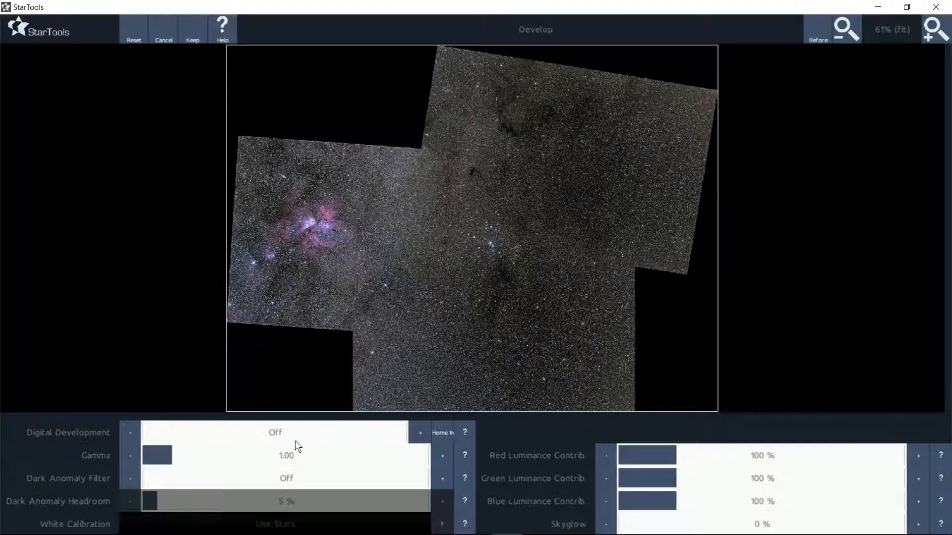
pyautogui.click(132, 455)
pyautogui.click(133, 455)
pyautogui.click(132, 455)
pyautogui.click(133, 454)
pyautogui.click(132, 455)
pyautogui.click(133, 455)
pyautogui.click(132, 455)
pyautogui.click(133, 455)
pyautogui.click(133, 455)
pyautogui.click(132, 455)
pyautogui.click(133, 455)
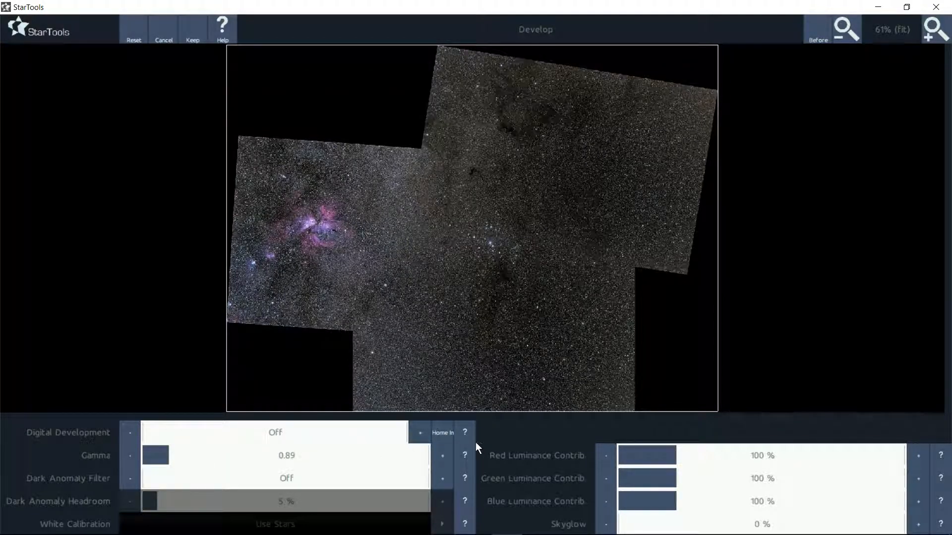
# Home in the Digital Development stretch to 43.03 % and keep the developed image
pyautogui.click(440, 436)
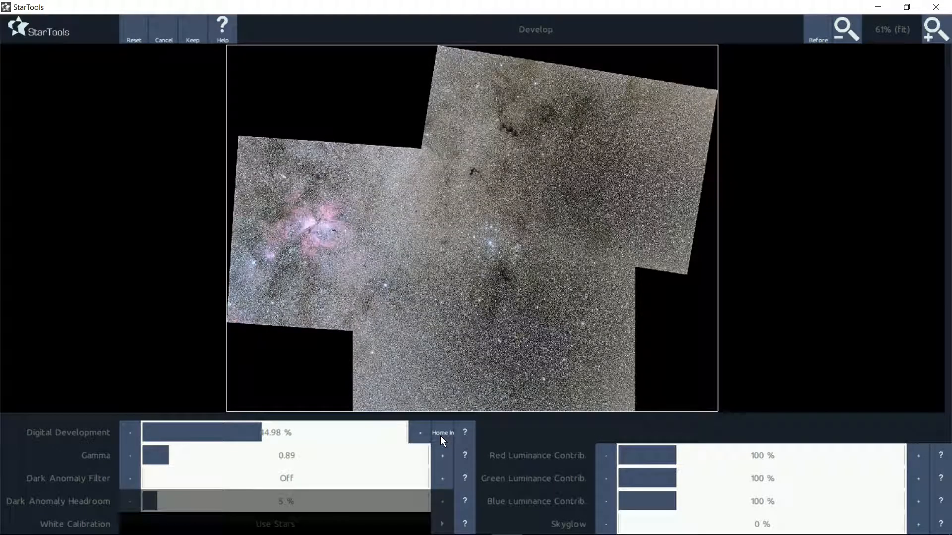
pyautogui.click(441, 436)
pyautogui.click(440, 434)
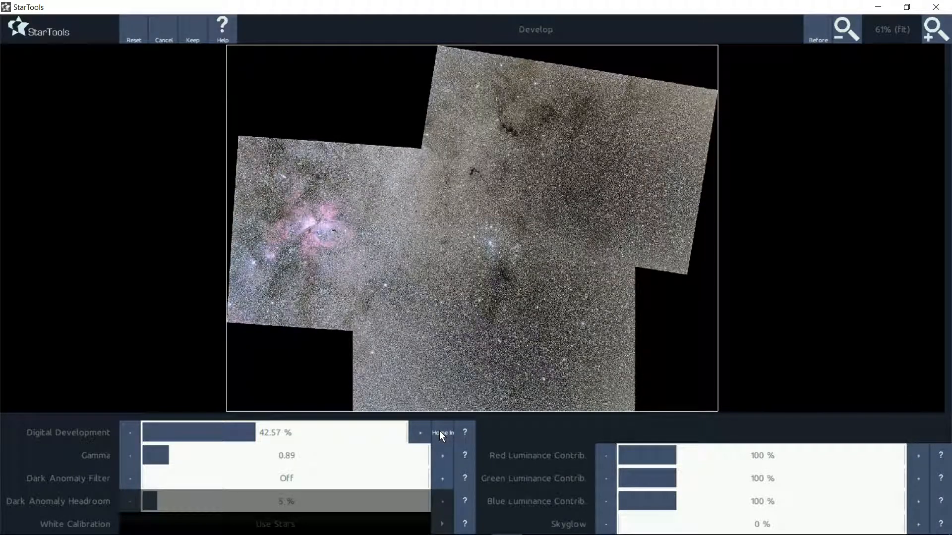
pyautogui.click(439, 431)
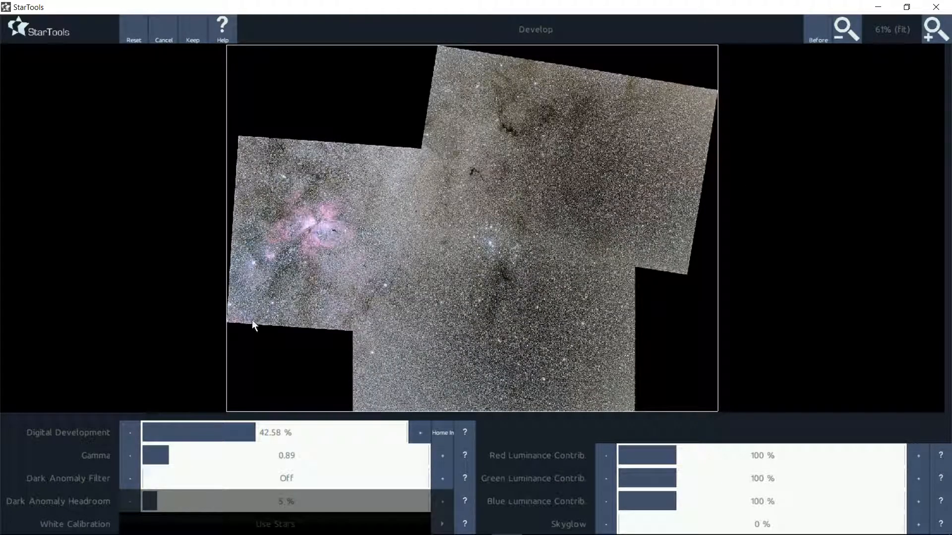
pyautogui.click(315, 432)
pyautogui.click(302, 432)
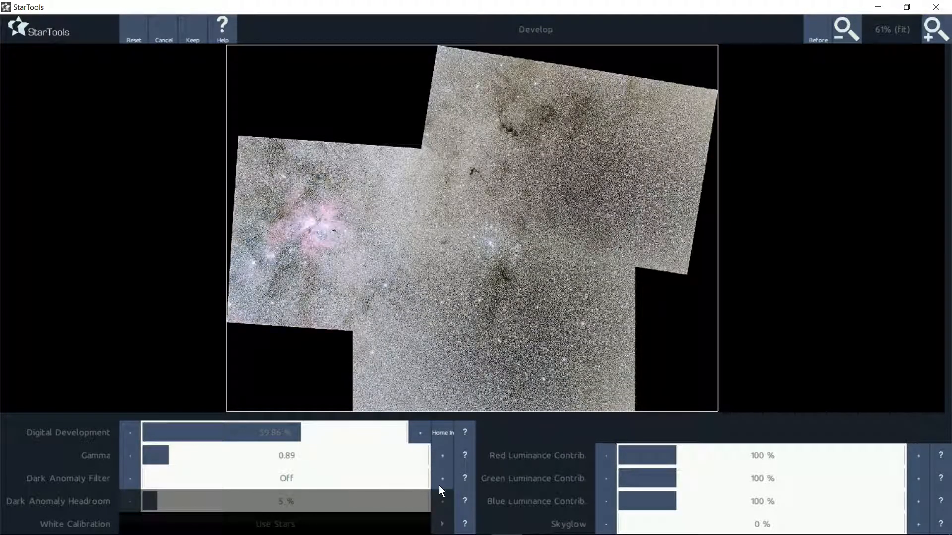
pyautogui.click(437, 430)
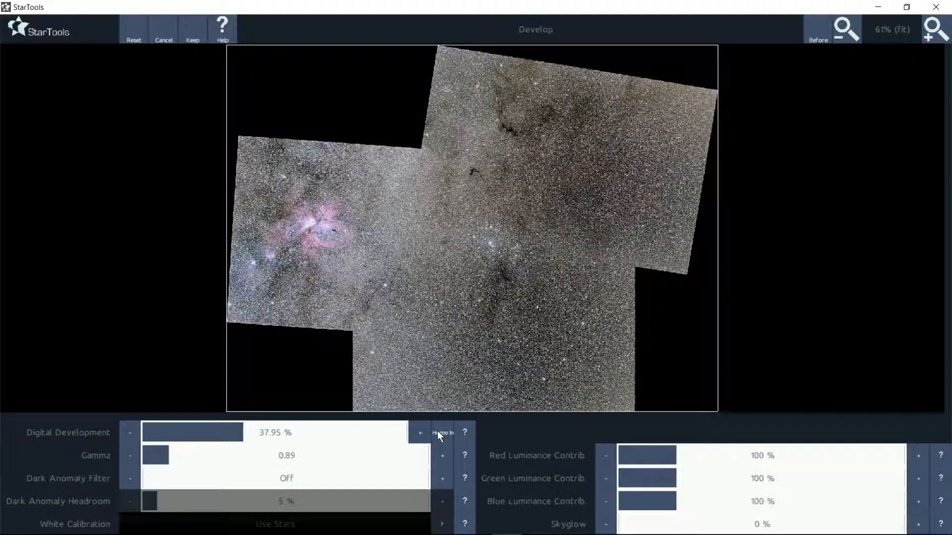
pyautogui.click(442, 432)
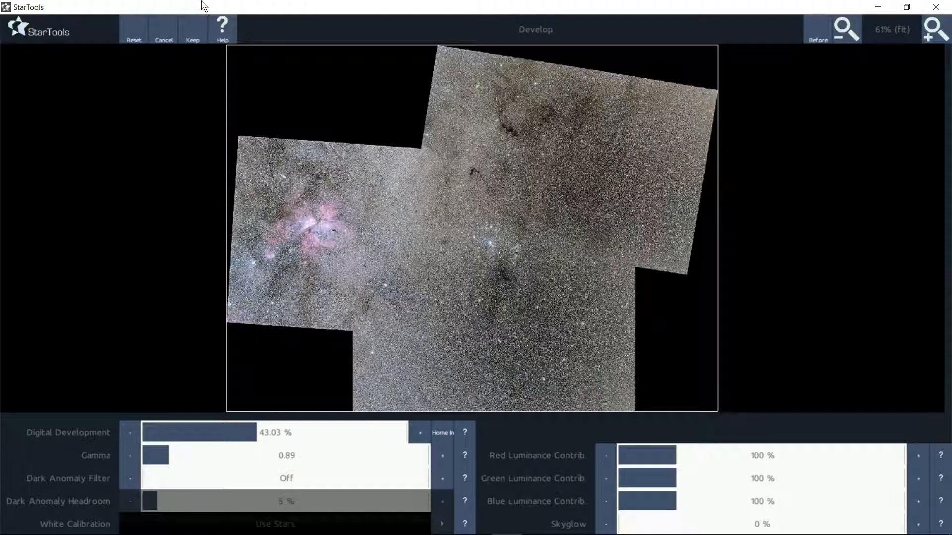
pyautogui.click(190, 31)
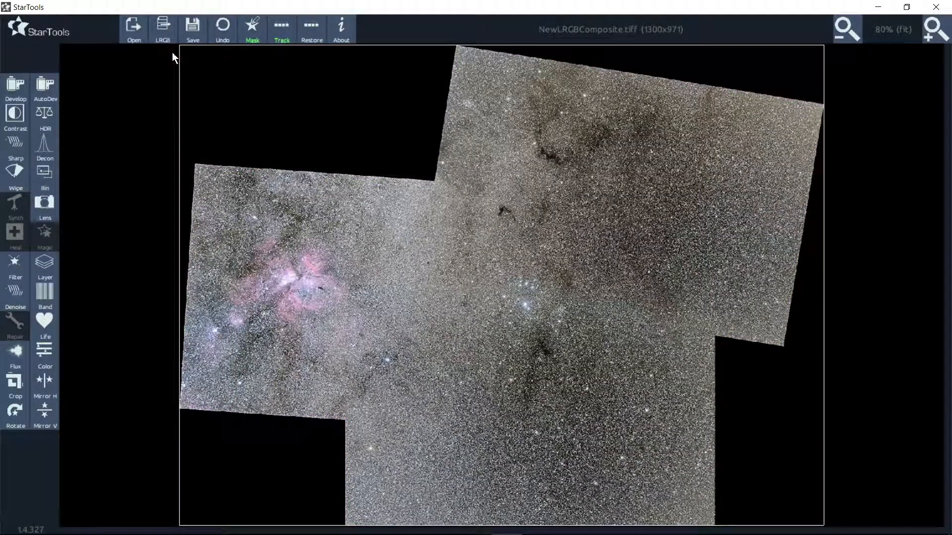
# Save the current mask as NewLRGBComposite_mask.tif in the FITS folder and keep the mask
pyautogui.click(251, 31)
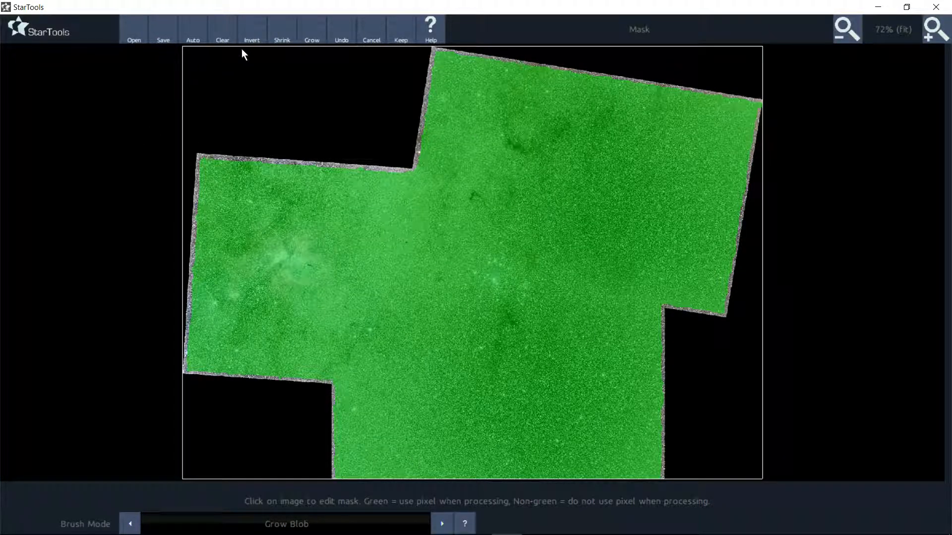
pyautogui.click(157, 31)
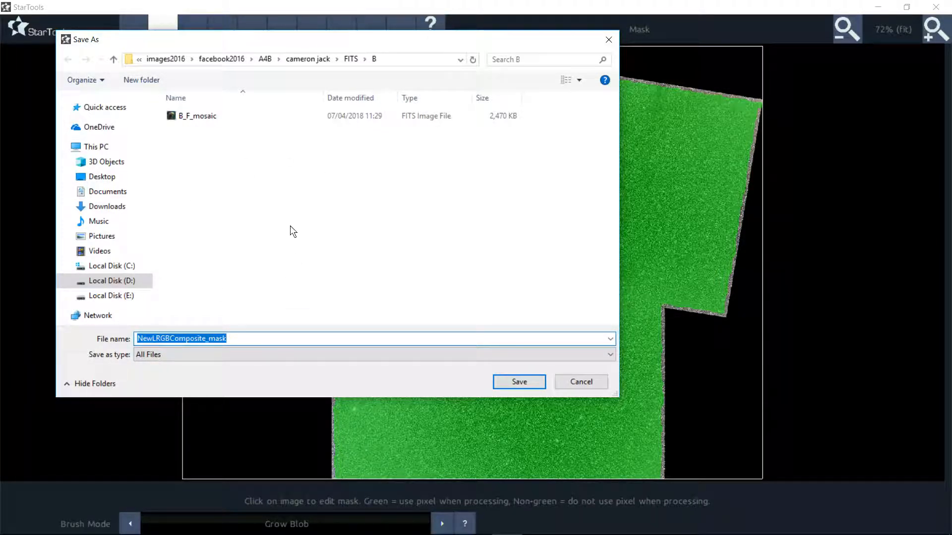
pyautogui.click(349, 60)
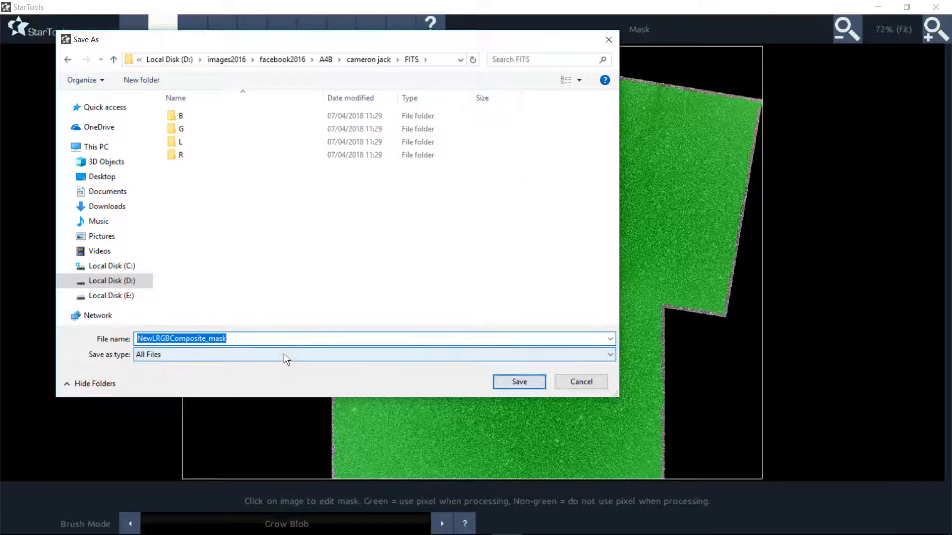
pyautogui.click(242, 338)
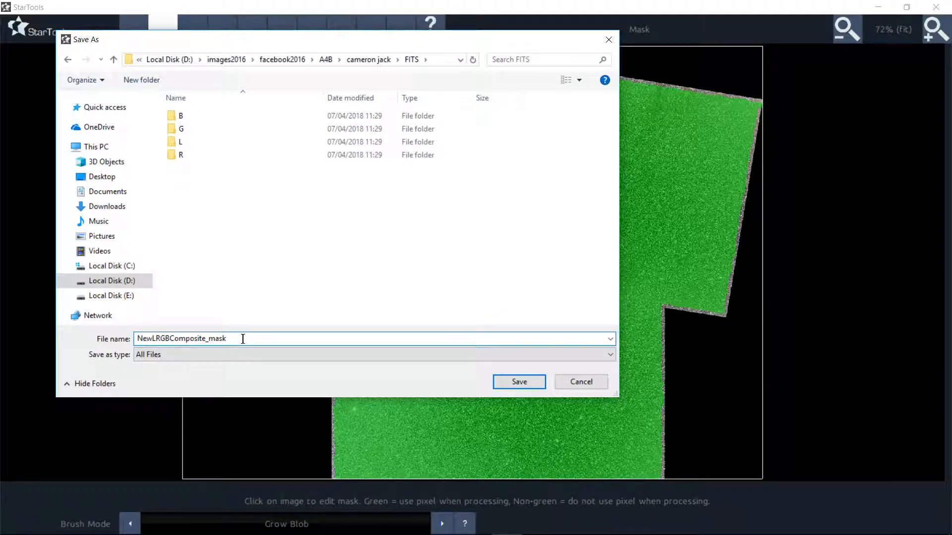
pyautogui.write('.tif')
pyautogui.click(522, 380)
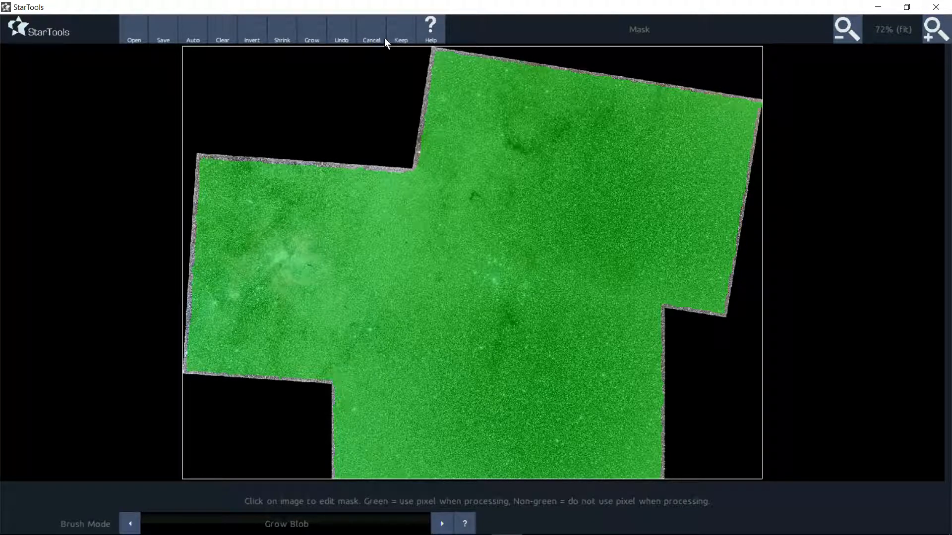
pyautogui.click(398, 34)
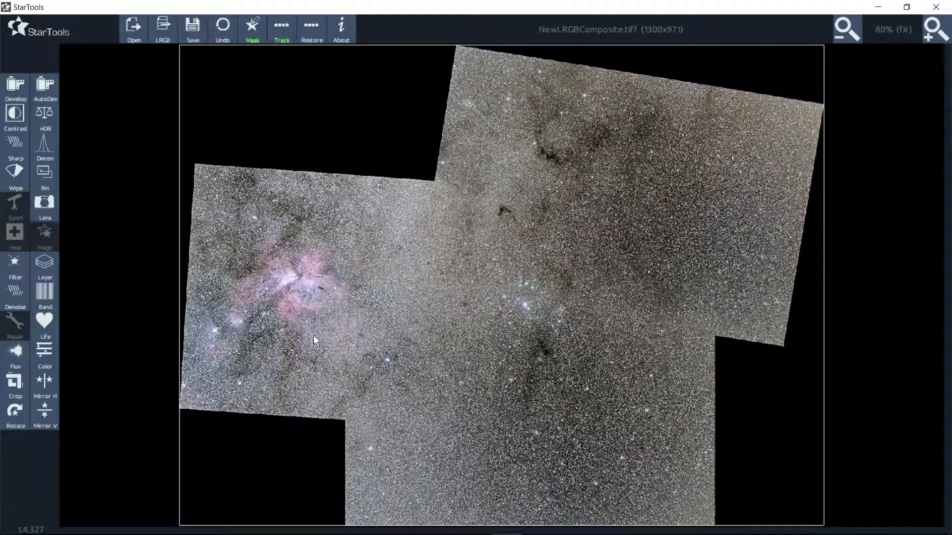
# Start the Color module and set the Saturation Amount to 268 %
pyautogui.click(46, 355)
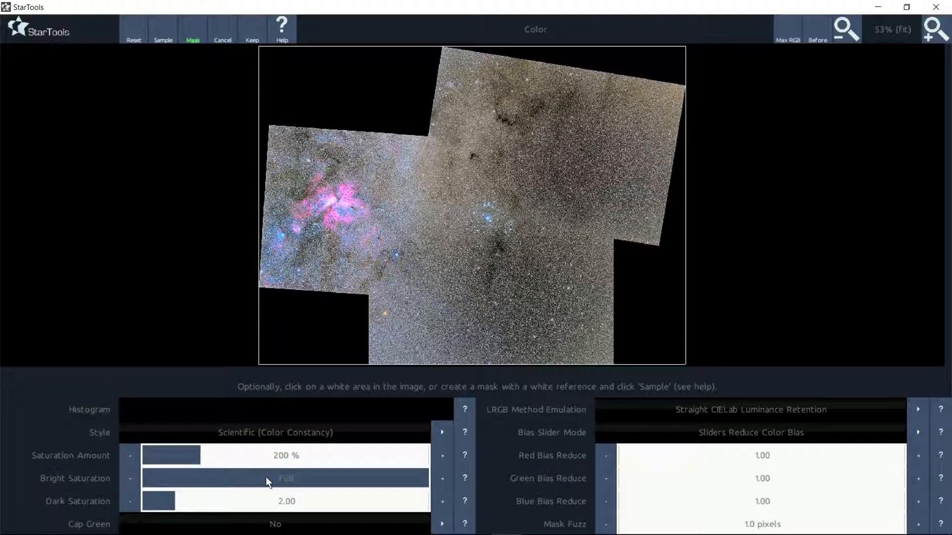
pyautogui.click(238, 451)
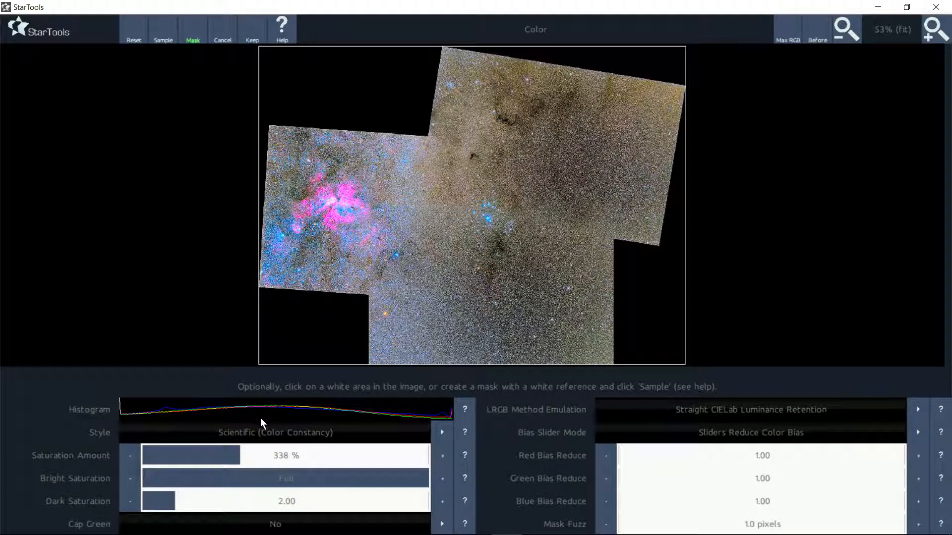
pyautogui.click(230, 453)
pyautogui.click(222, 454)
pyautogui.click(219, 452)
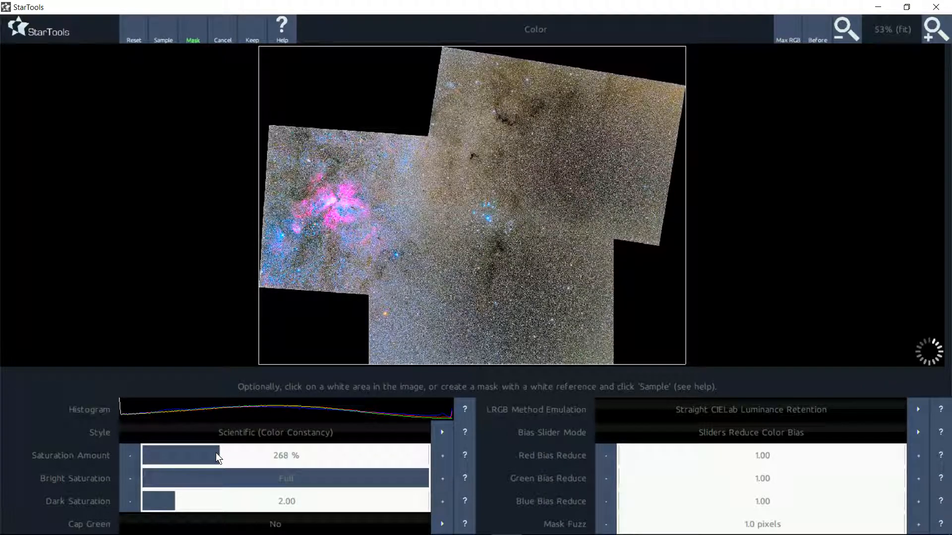
# Set Dark Saturation to 8.10 and Saturation Amount to 210 %, compare with the original, and keep the colour result
pyautogui.click(216, 453)
pyautogui.click(370, 501)
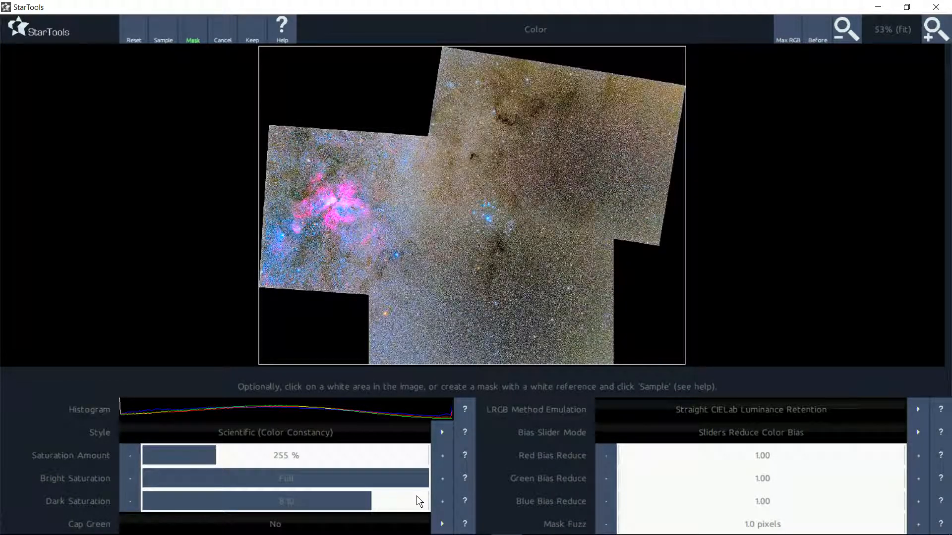
pyautogui.click(820, 29)
pyautogui.moveTo(203, 453)
pyautogui.mouseDown()
pyautogui.moveTo(192, 454)
pyautogui.moveTo(203, 451)
pyautogui.mouseUp()
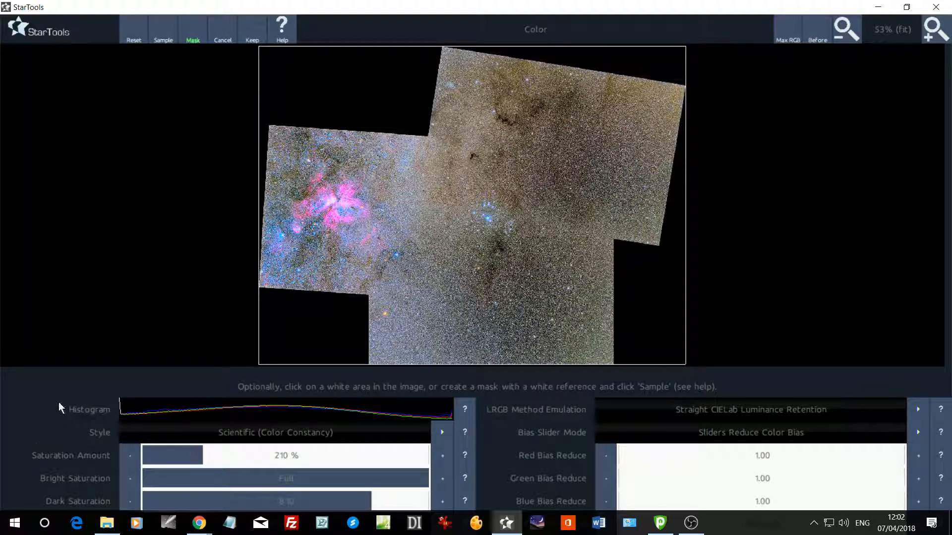
pyautogui.click(249, 28)
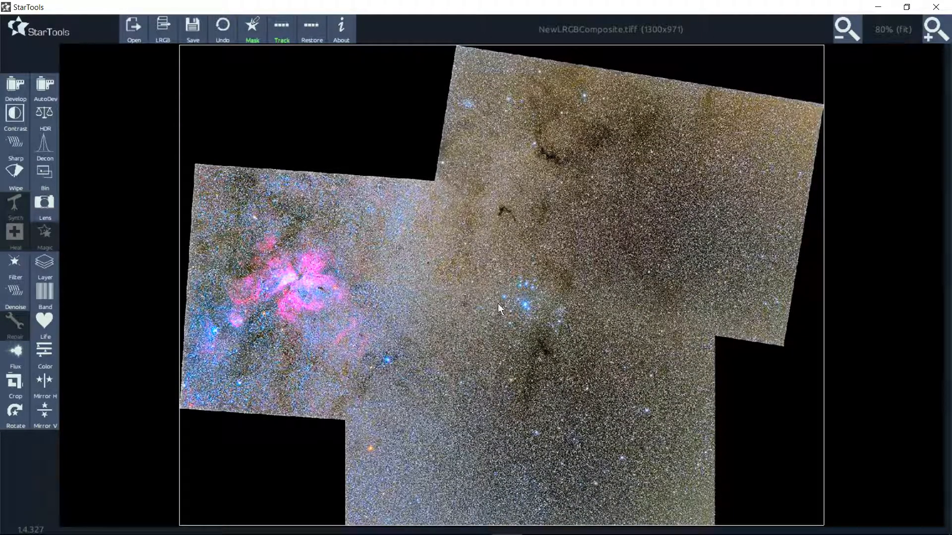
# Clear the existing mask and lasso two regions, one around the pink nebula and one around the blue star cluster
pyautogui.click(251, 35)
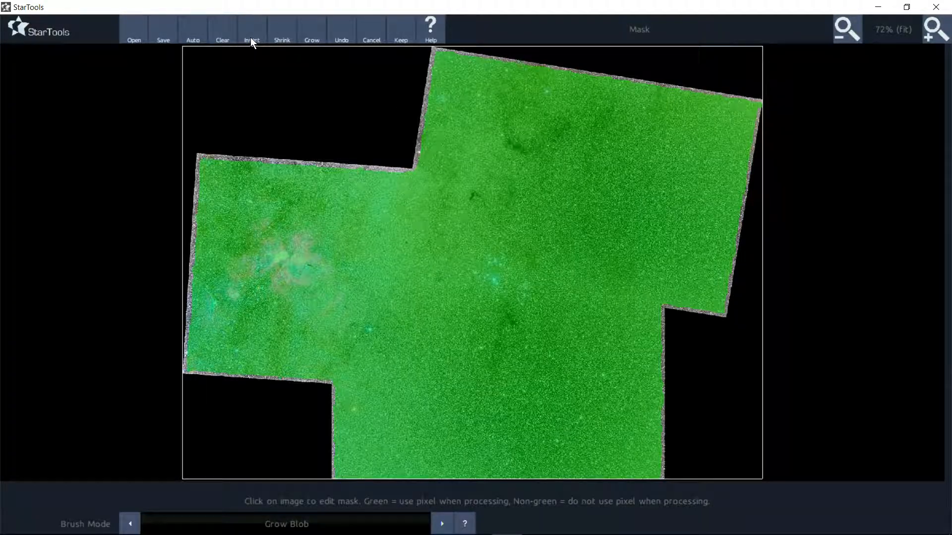
pyautogui.click(222, 39)
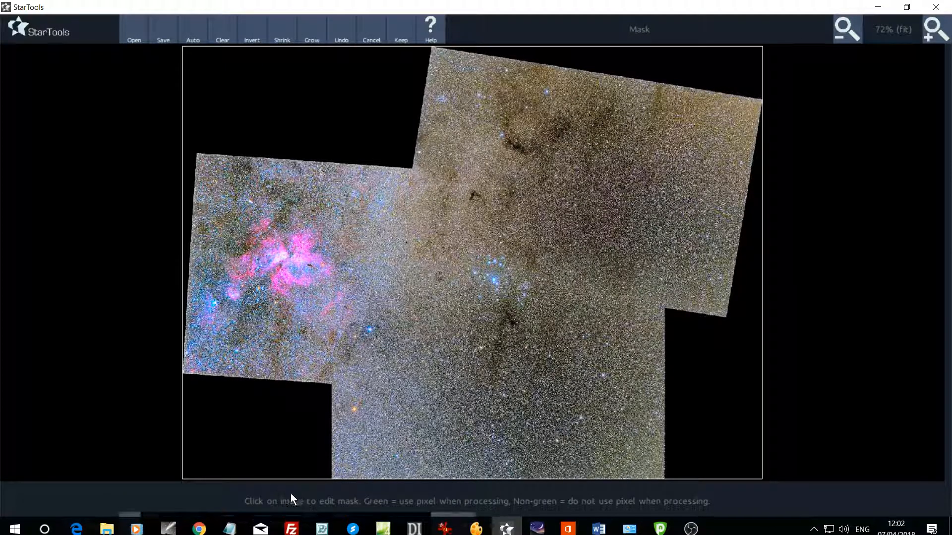
pyautogui.click(254, 528)
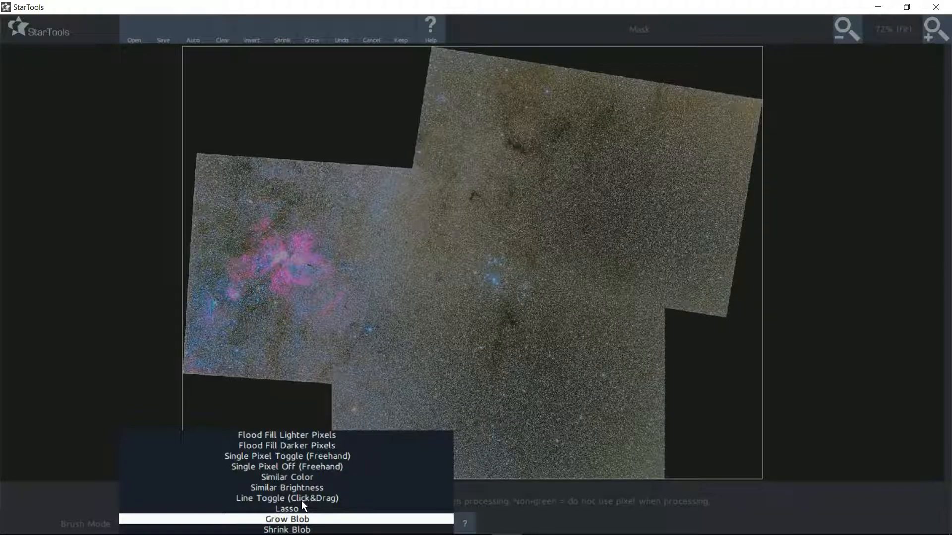
pyautogui.click(297, 507)
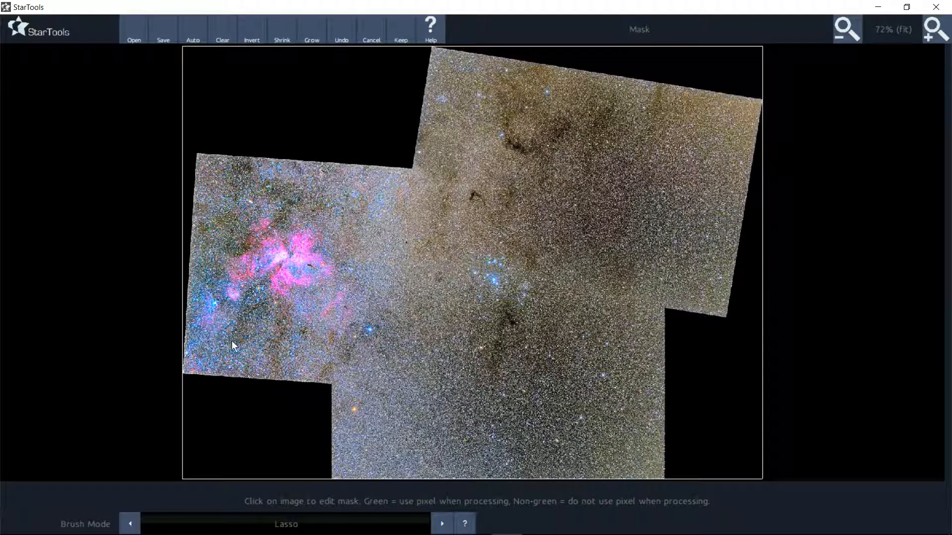
pyautogui.moveTo(267, 191); pyautogui.dragTo(258, 192)
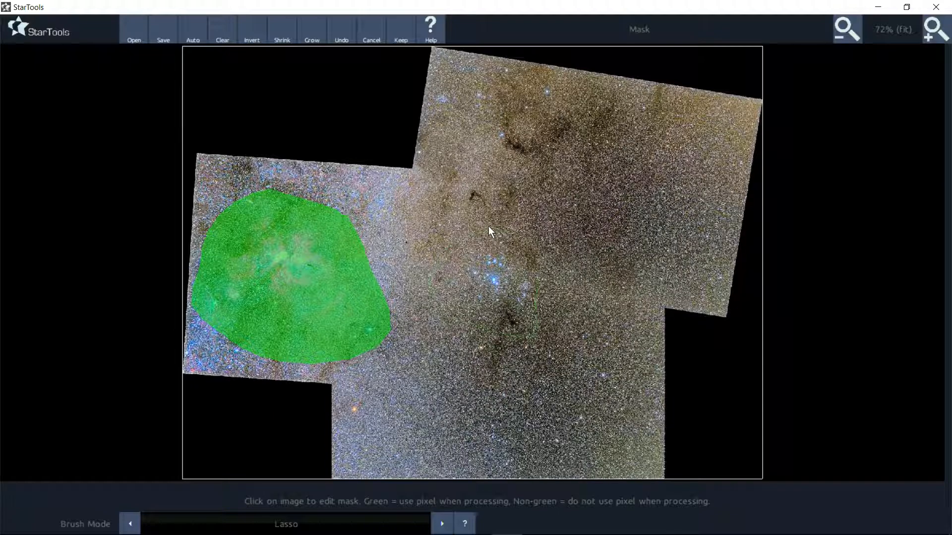
pyautogui.moveTo(490, 227); pyautogui.dragTo(469, 240)
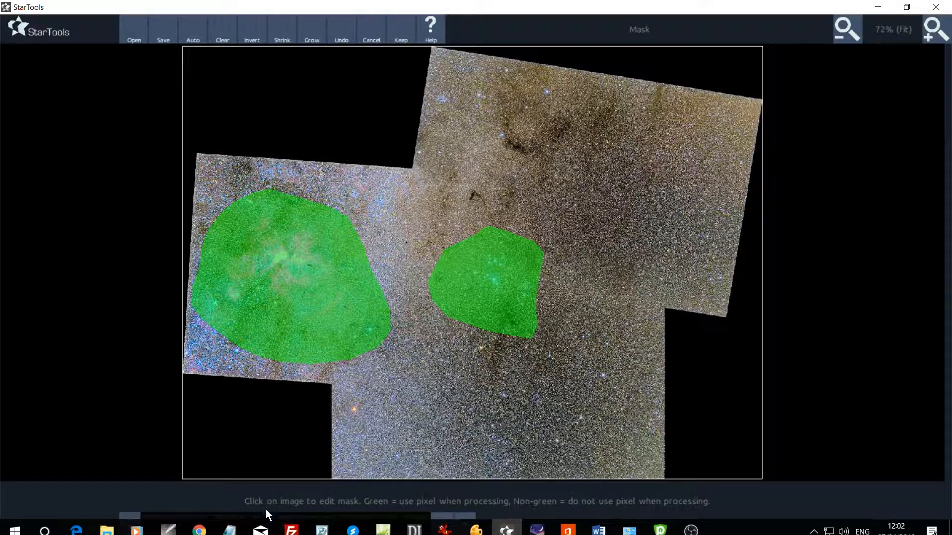
# Enlarge the masked region around the pink nebula with the Grow Blob brush
pyautogui.click(264, 527)
pyautogui.click(266, 518)
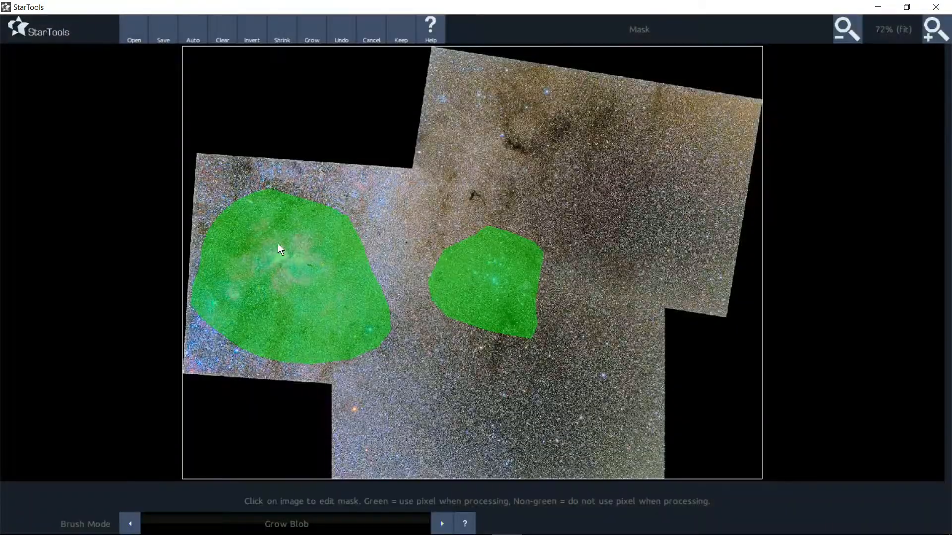
pyautogui.click(271, 272)
pyautogui.click(271, 272)
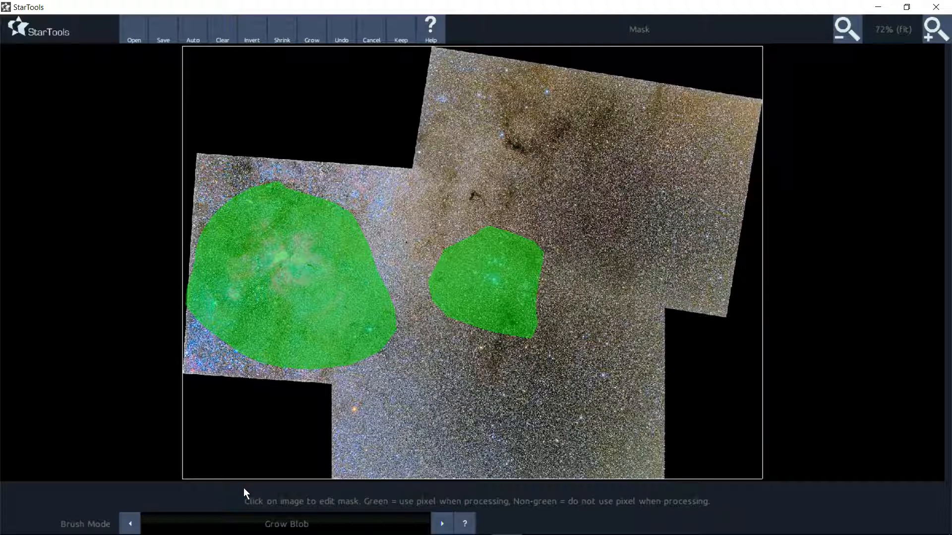
# Reduce the masked region around the blue star cluster several times with the Shrink Blob brush
pyautogui.click(255, 526)
pyautogui.click(255, 528)
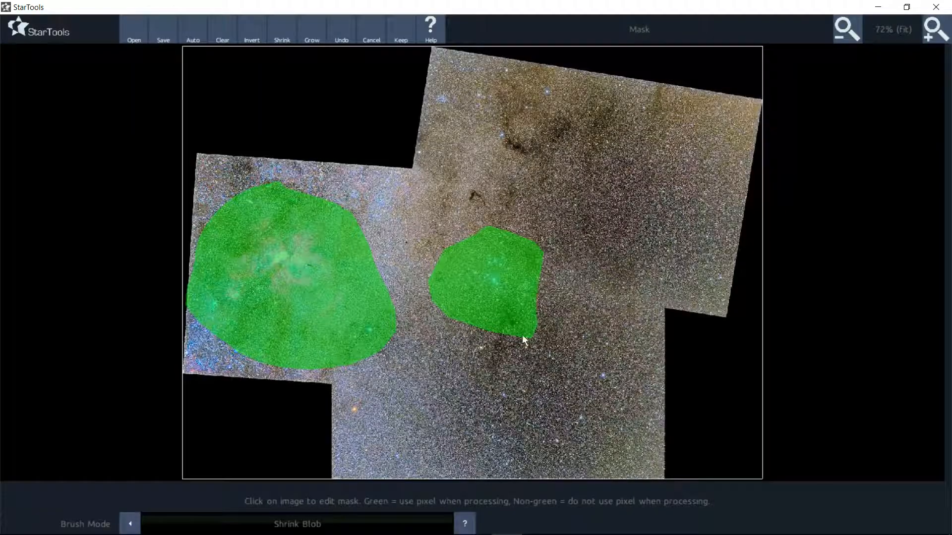
pyautogui.click(487, 272)
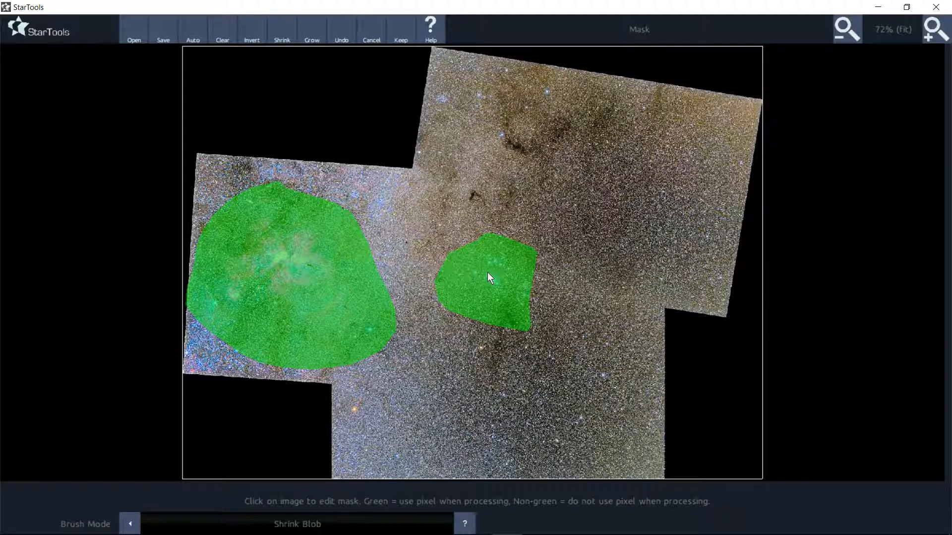
pyautogui.click(487, 272)
pyautogui.click(487, 272)
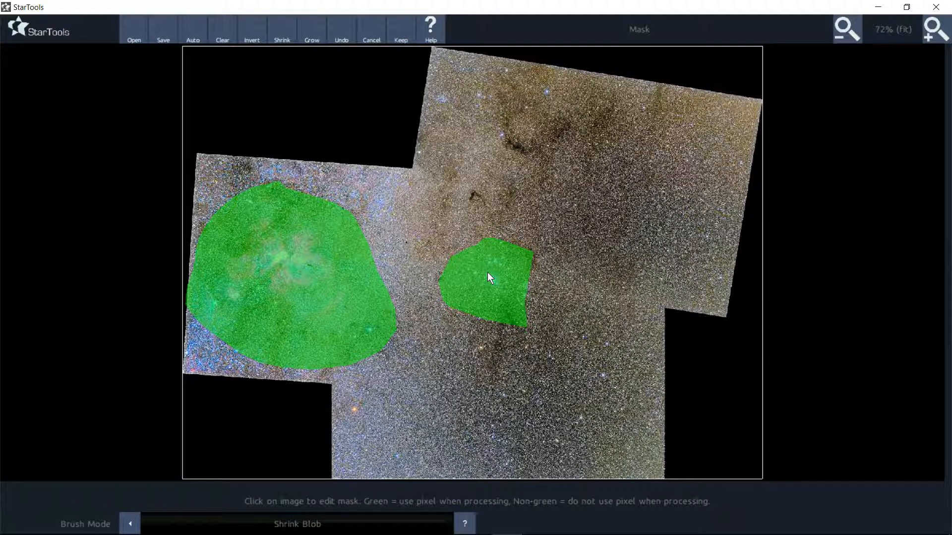
pyautogui.click(487, 274)
pyautogui.click(488, 273)
# Toggle off the star cluster's masked region with the Lasso brush and outline the cluster again
pyautogui.moveTo(30, 533)
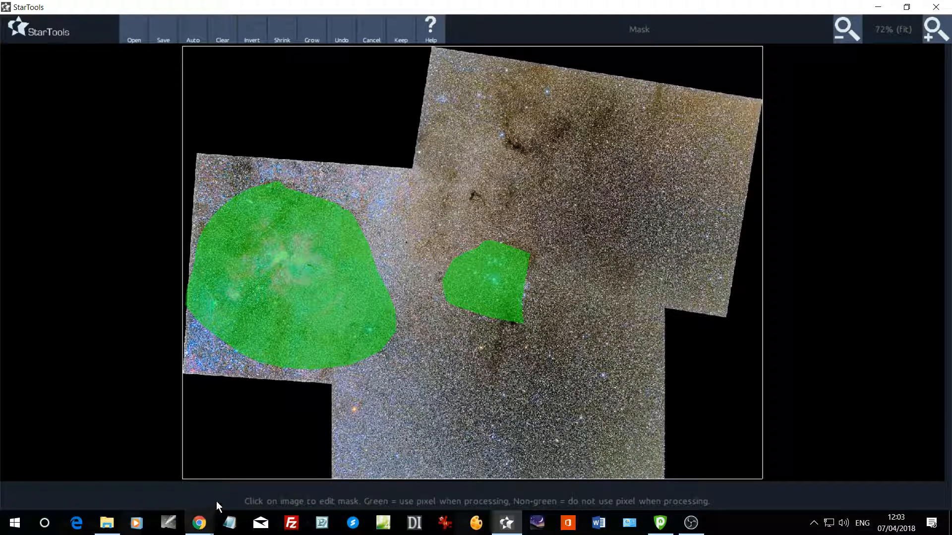
pyautogui.click(228, 521)
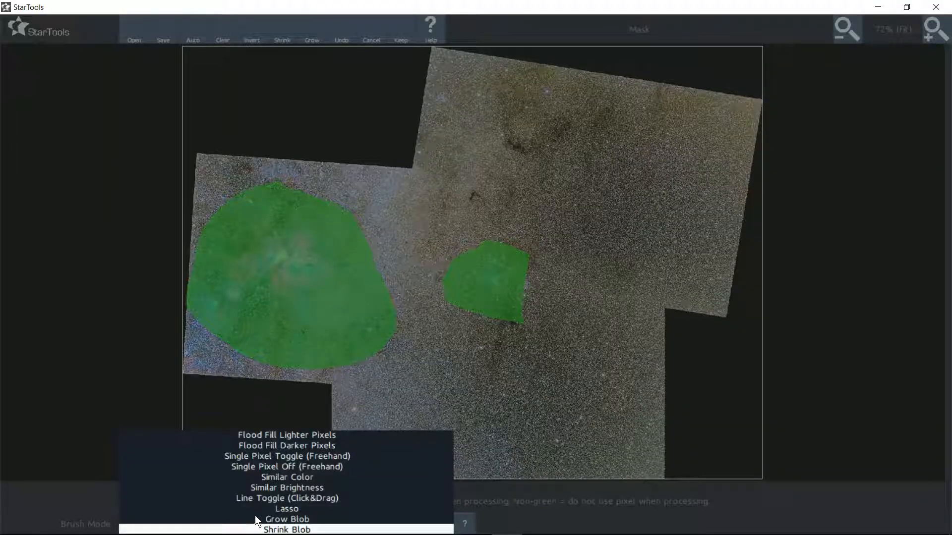
pyautogui.click(286, 509)
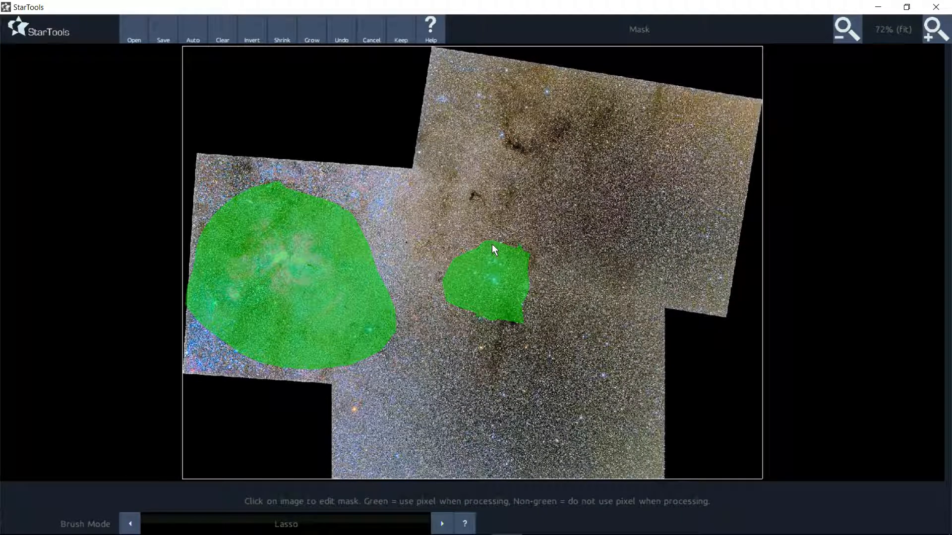
pyautogui.moveTo(459, 237); pyautogui.dragTo(517, 259)
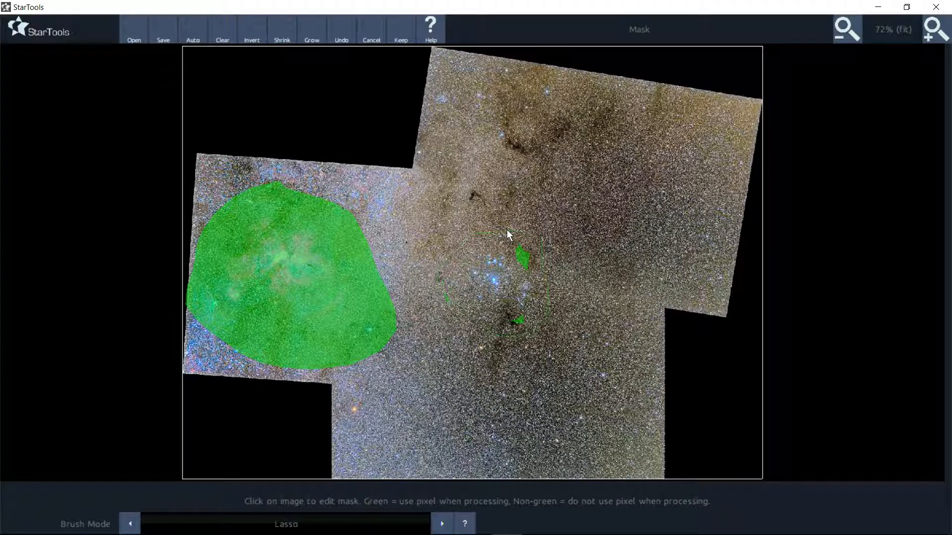
pyautogui.moveTo(507, 231); pyautogui.dragTo(493, 237)
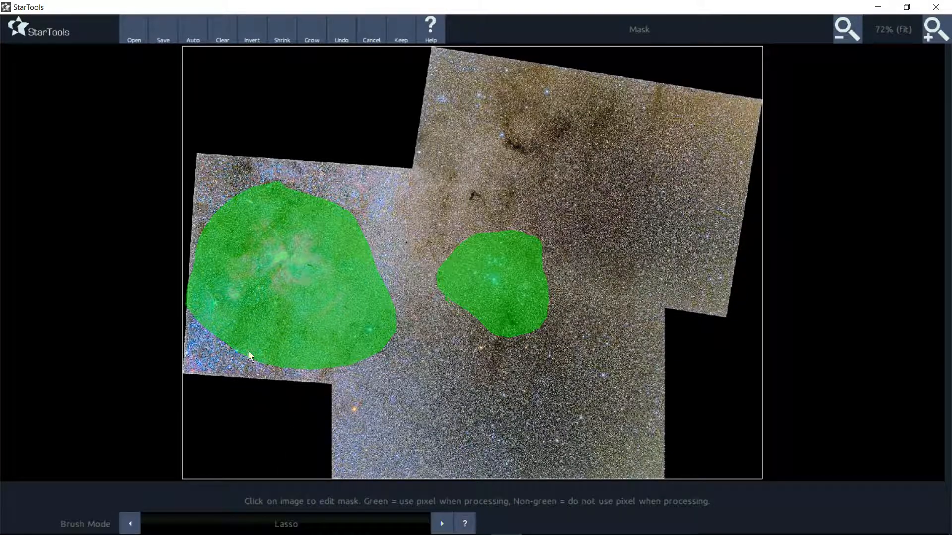
# Switch to the Similar Color brush and remove both masked regions, over the star cluster and over the nebula
pyautogui.click(286, 524)
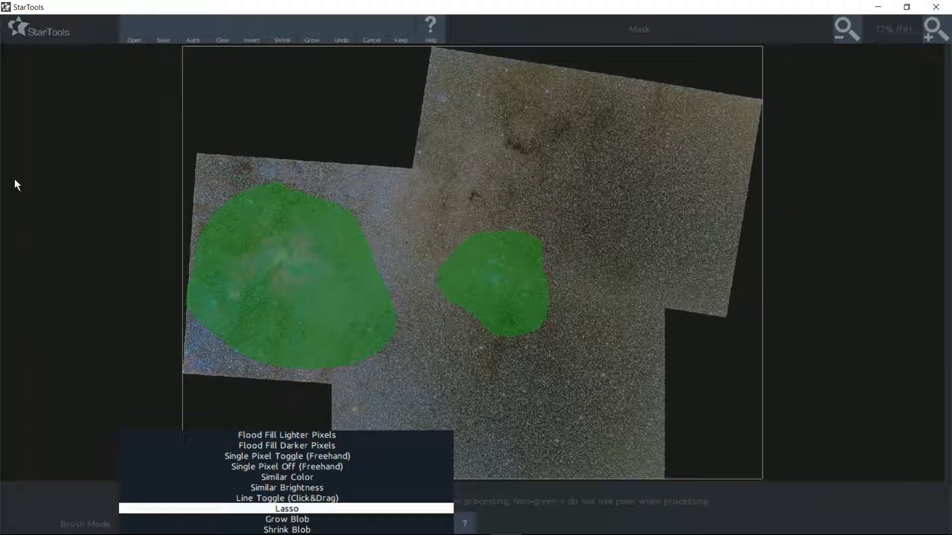
pyautogui.click(310, 476)
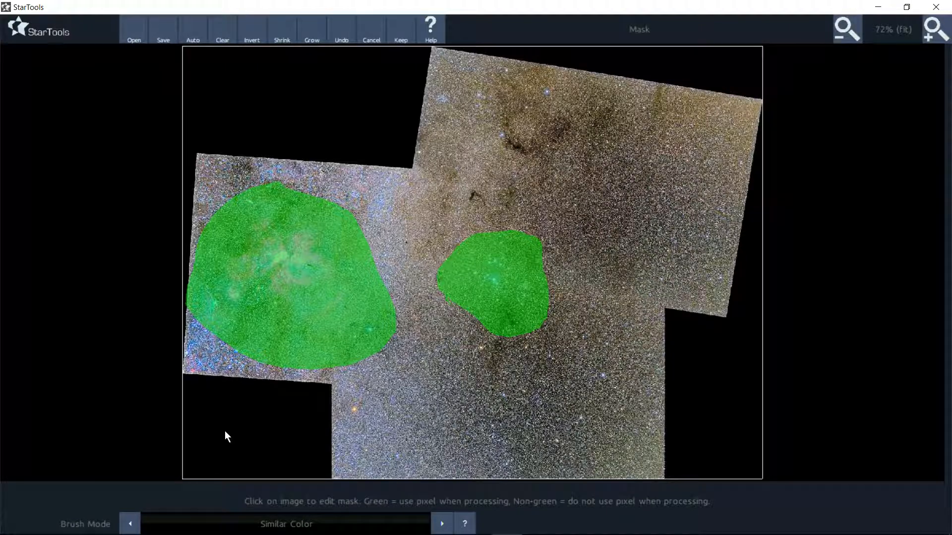
pyautogui.click(522, 272)
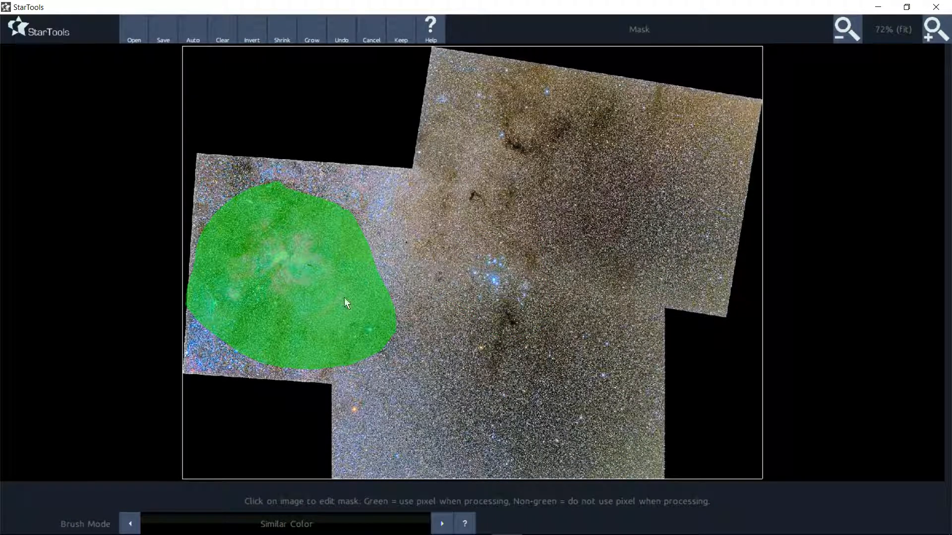
pyautogui.click(315, 276)
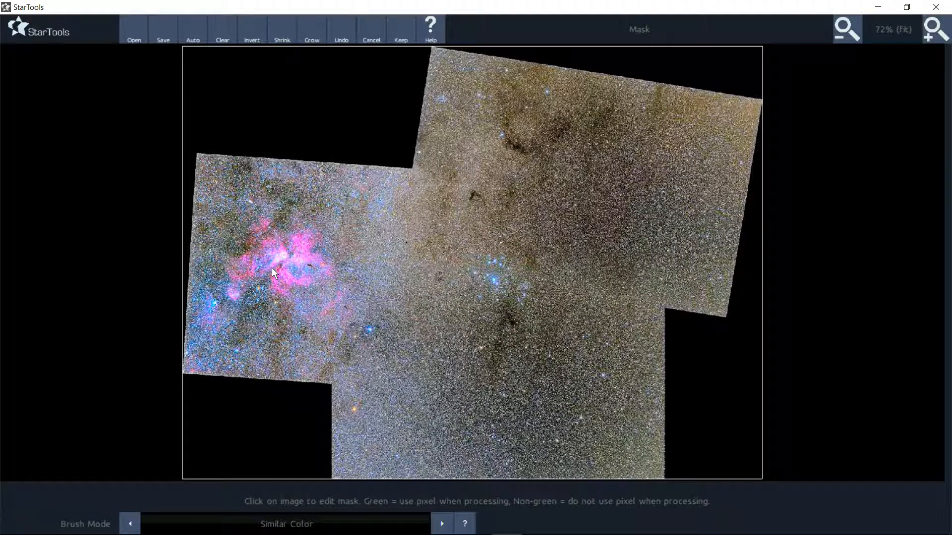
# Mask the nebula's central and upper pink areas by similar color, undoing the selection that spills across the background
pyautogui.click(304, 249)
pyautogui.click(261, 243)
pyautogui.click(238, 266)
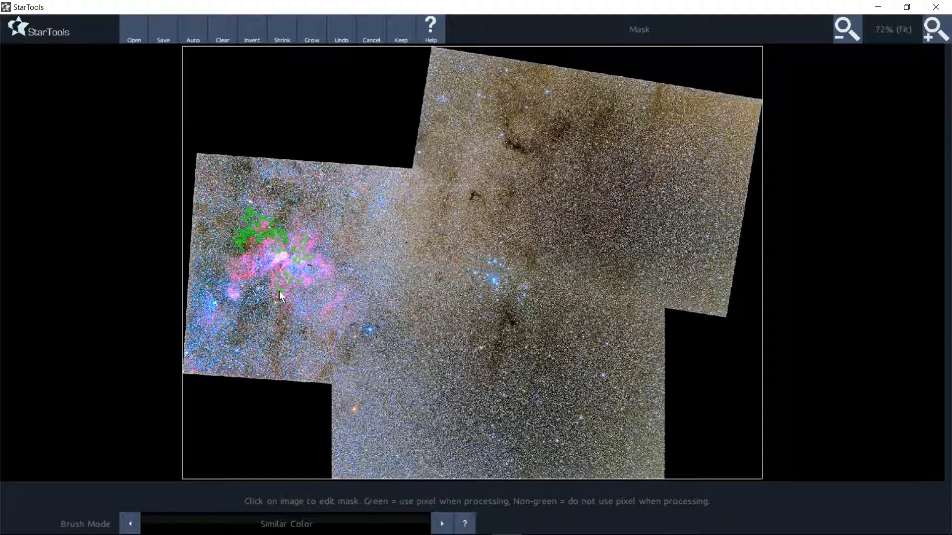
pyautogui.click(239, 272)
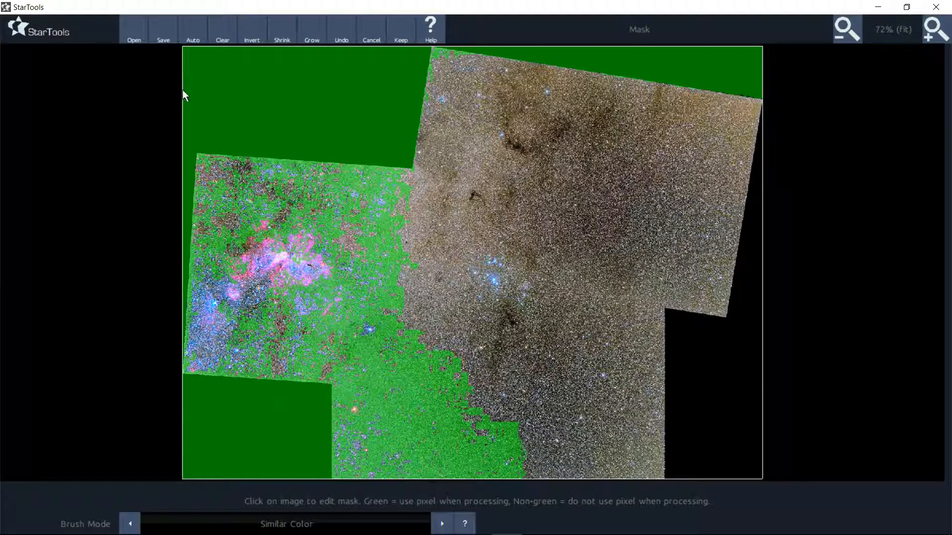
pyautogui.click(337, 28)
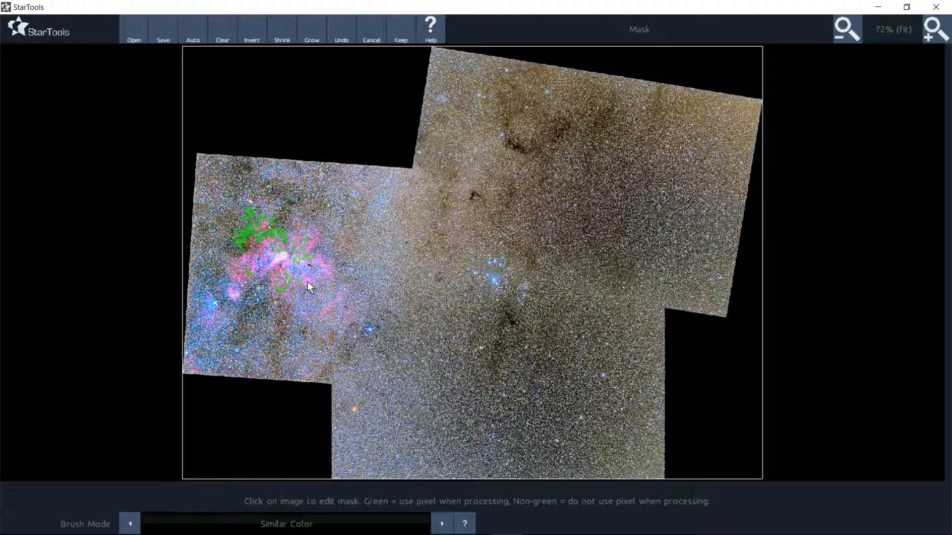
# Add the nebula's lower-right wisp and left edge to the mask by similar color and grow the whole mask
pyautogui.click(332, 306)
pyautogui.click(340, 299)
pyautogui.click(235, 275)
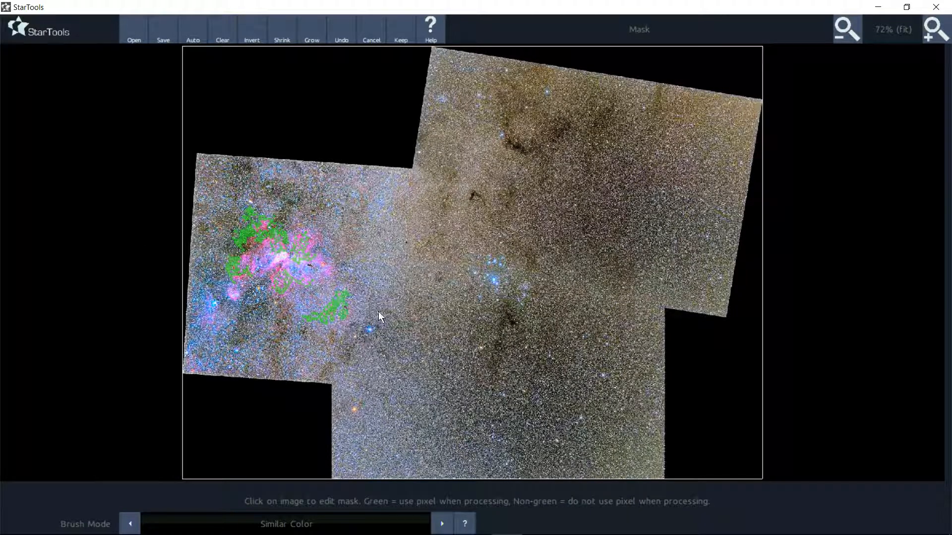
pyautogui.click(311, 34)
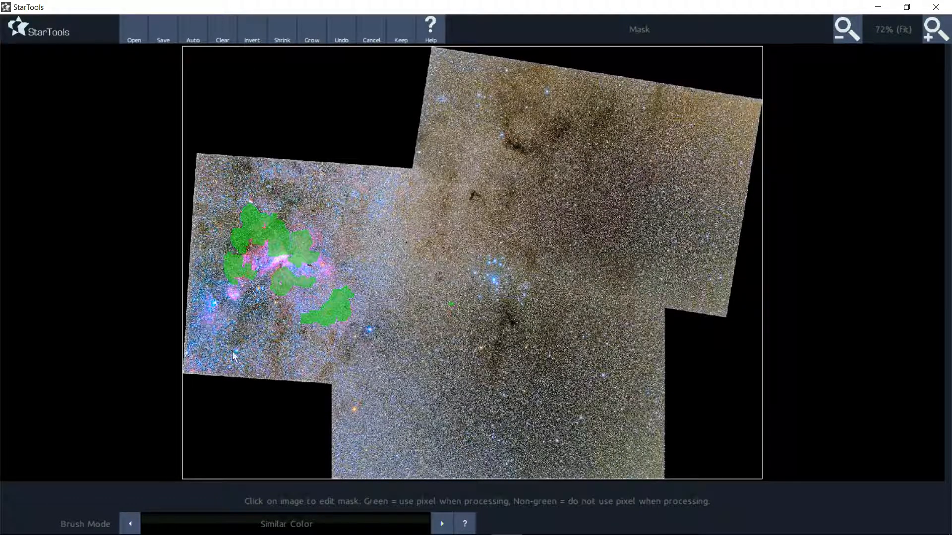
# Enlarge the mask blob on the nebula's left side with the Grow Blob brush
pyautogui.click(283, 524)
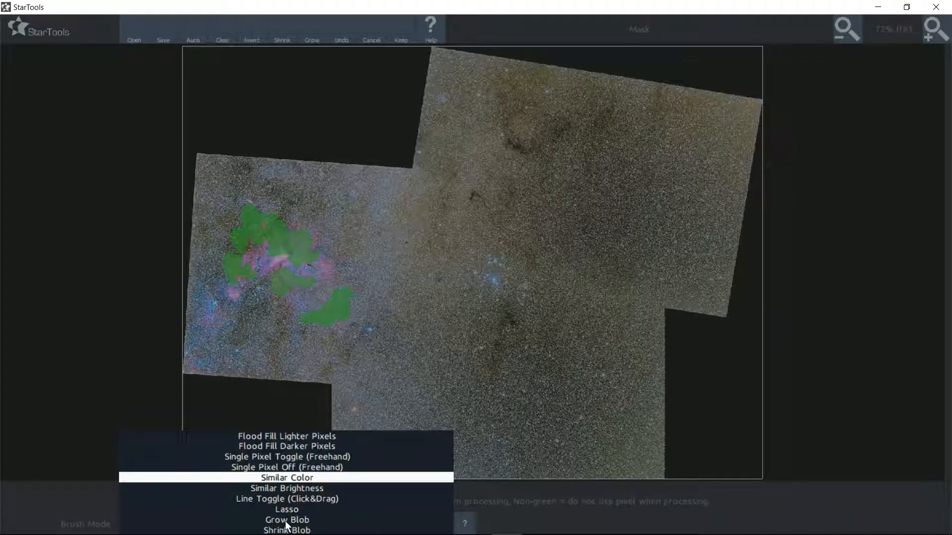
pyautogui.click(285, 520)
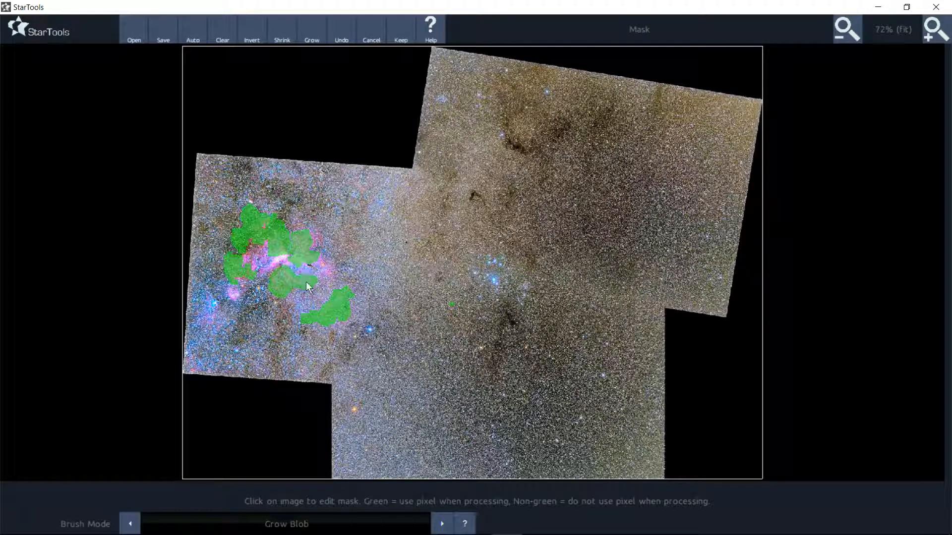
pyautogui.click(236, 268)
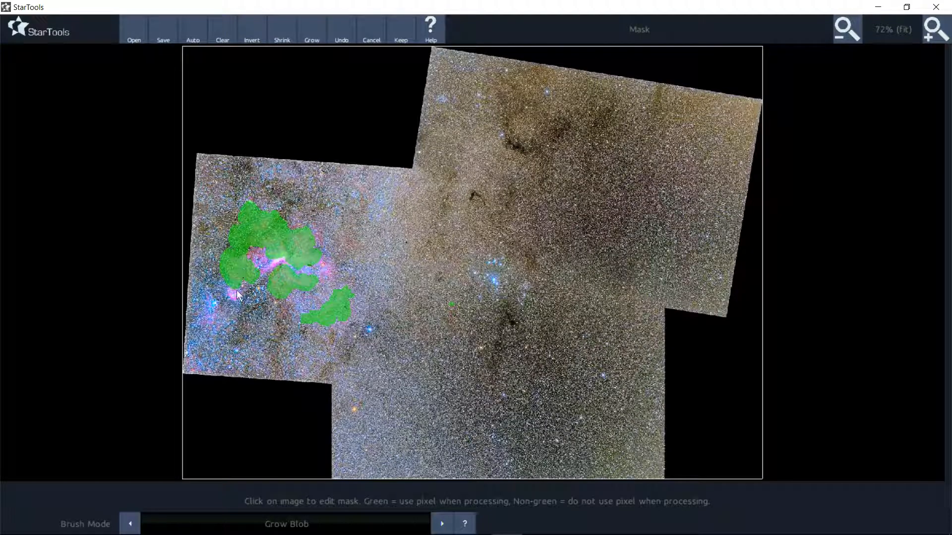
# Mark the brightest stars of the blue star cluster in the mask with the Single Pixel Toggle (Freehand) brush
pyautogui.click(320, 525)
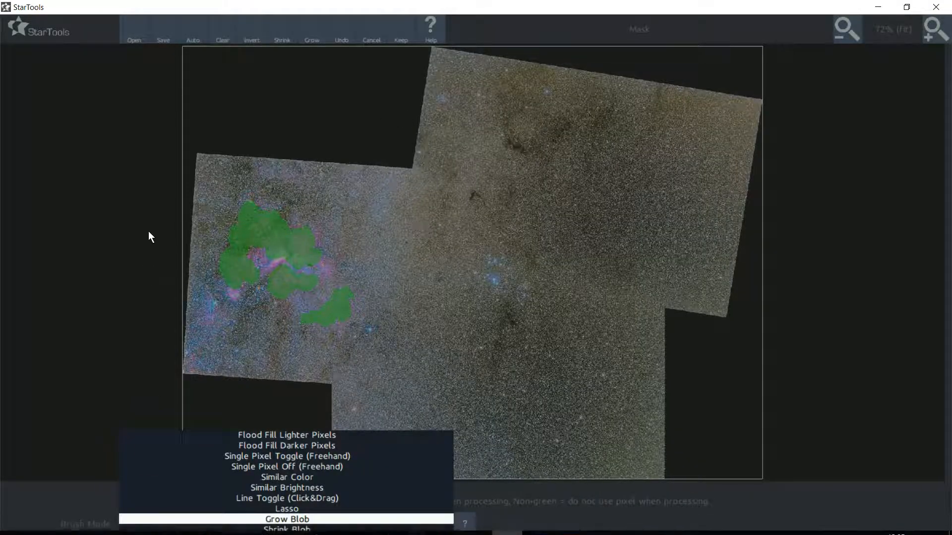
pyautogui.click(293, 477)
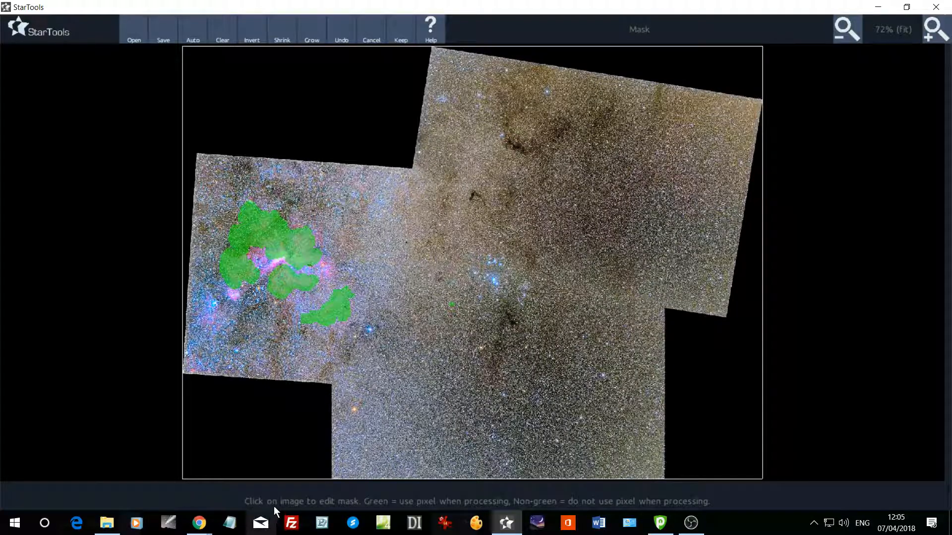
pyautogui.click(273, 524)
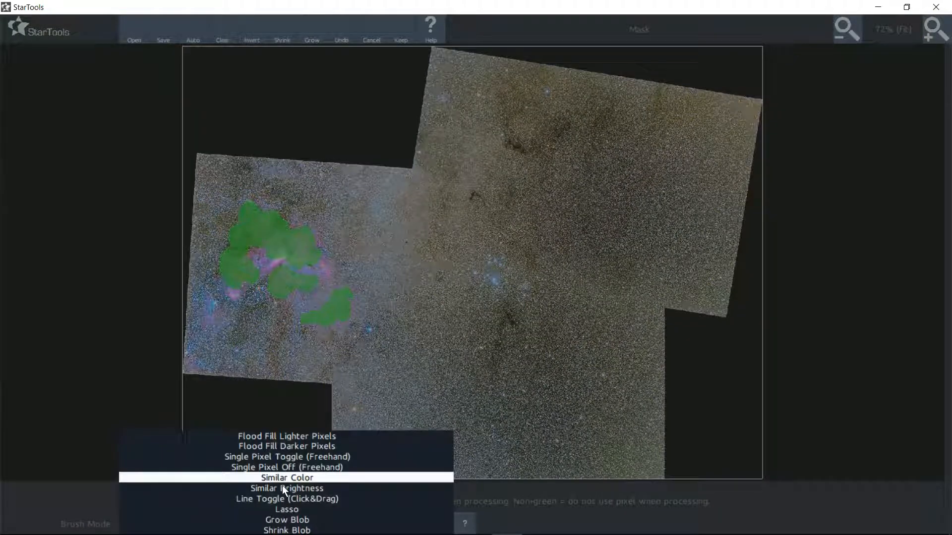
pyautogui.click(276, 455)
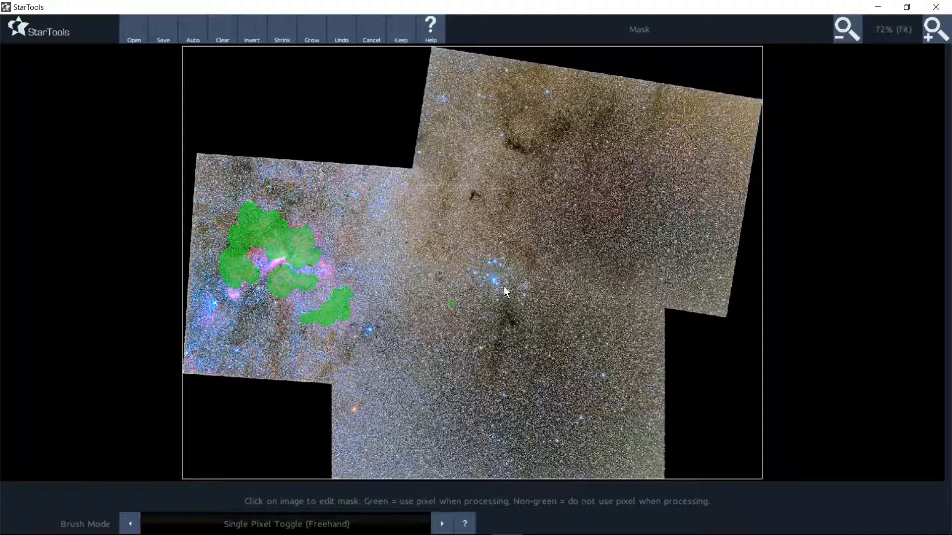
pyautogui.click(933, 28)
pyautogui.click(933, 28)
pyautogui.click(933, 28)
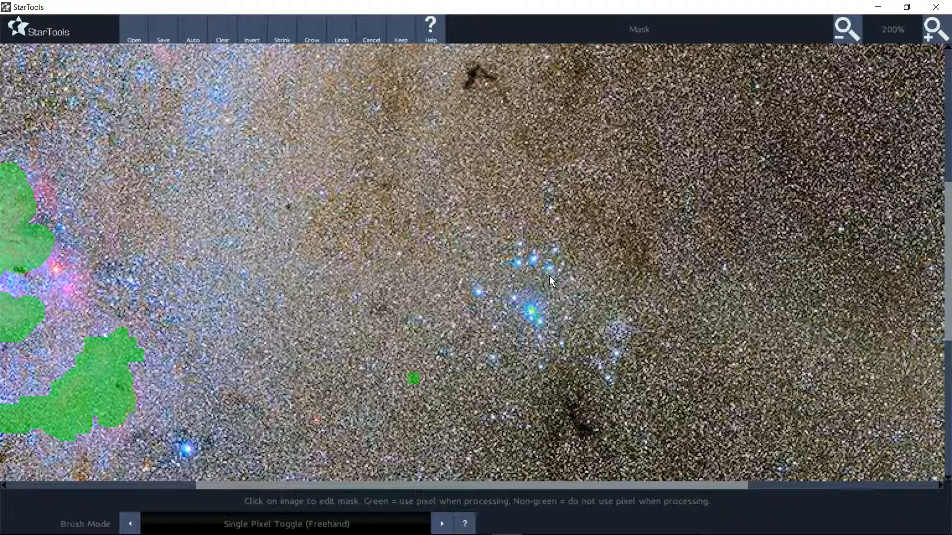
pyautogui.click(533, 261)
pyautogui.click(550, 269)
# Enlarge the masked spots on the blue cluster's bright stars with the Grow Blob brush
pyautogui.click(335, 524)
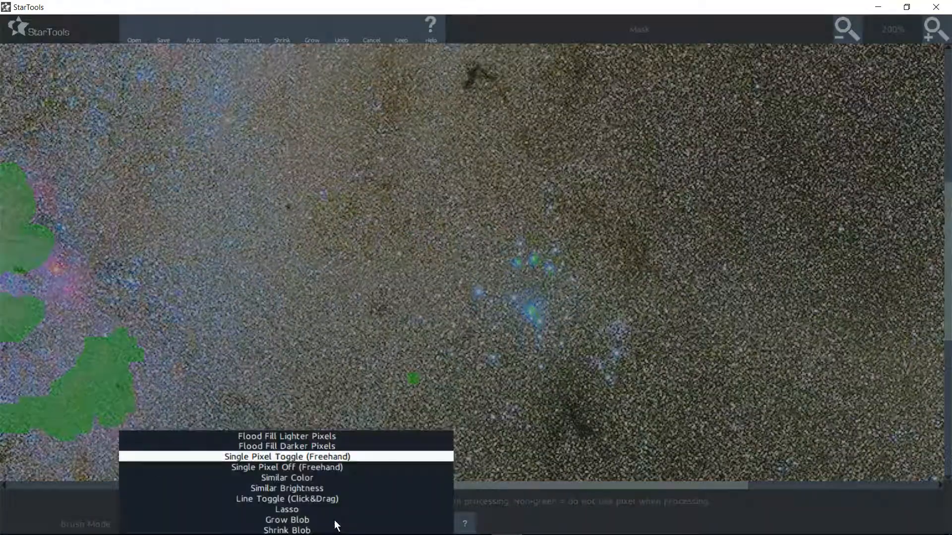
pyautogui.click(304, 516)
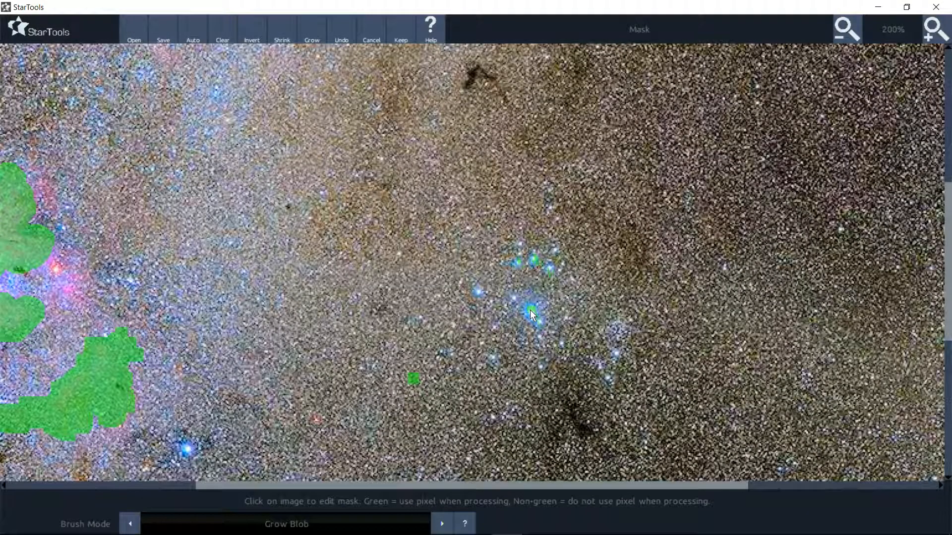
pyautogui.click(539, 262)
pyautogui.click(518, 263)
pyautogui.click(535, 262)
pyautogui.click(530, 309)
# Invert the mask, adjust its edges with grow and shrink, and keep it
pyautogui.click(242, 36)
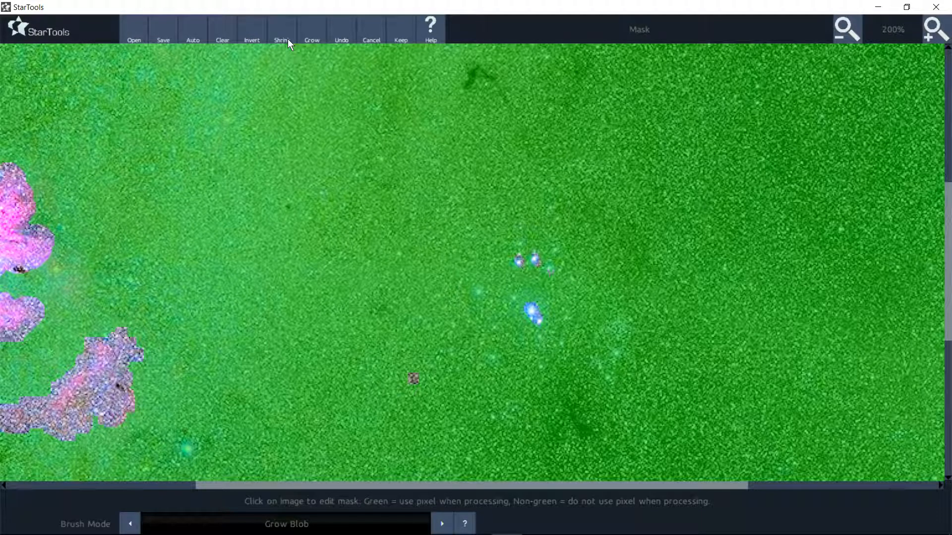
pyautogui.click(308, 28)
pyautogui.click(284, 35)
pyautogui.click(283, 33)
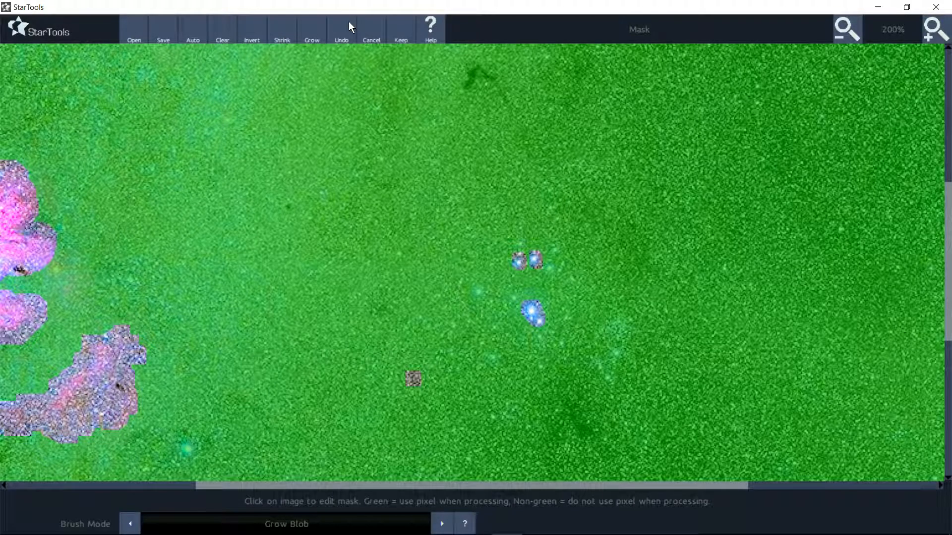
pyautogui.click(398, 35)
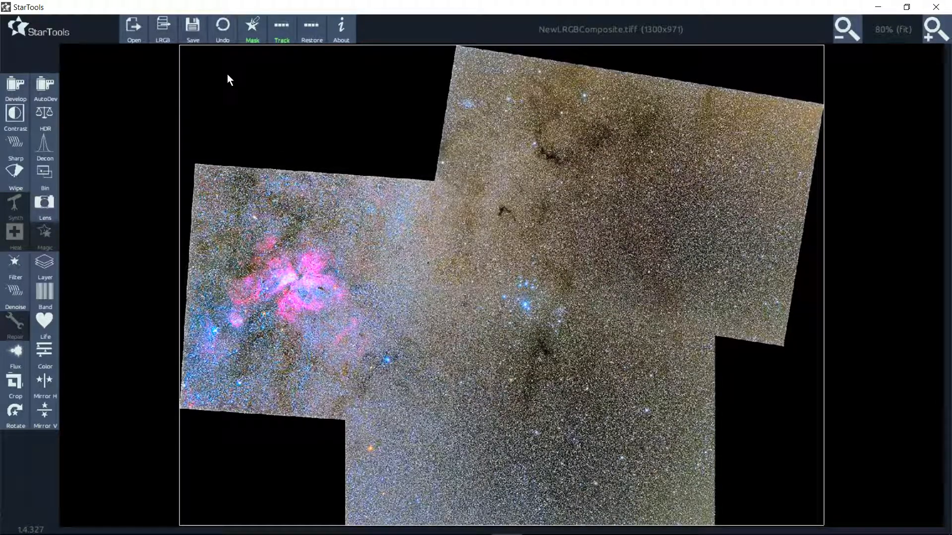
# Reopen the mask, invert it again so only the nebula and cluster stars are selected, and keep it
pyautogui.click(252, 30)
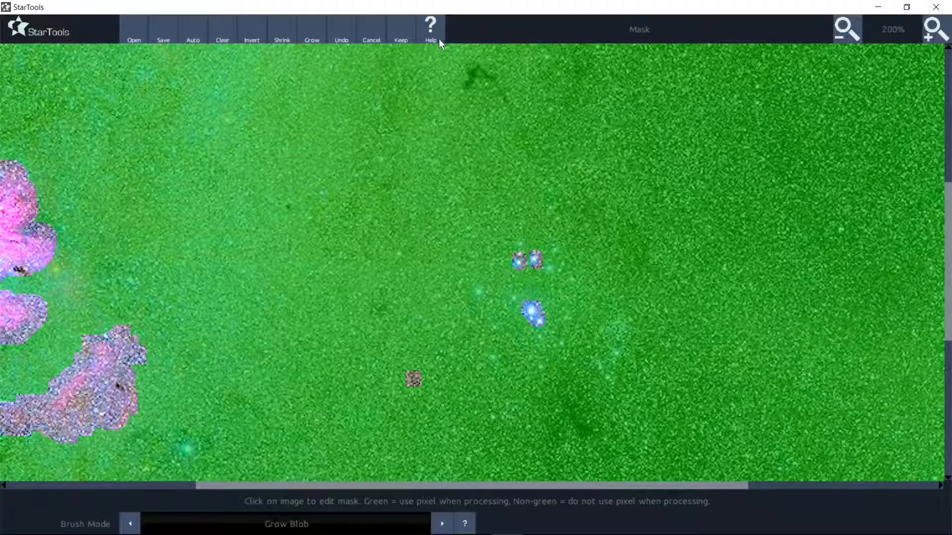
pyautogui.click(843, 29)
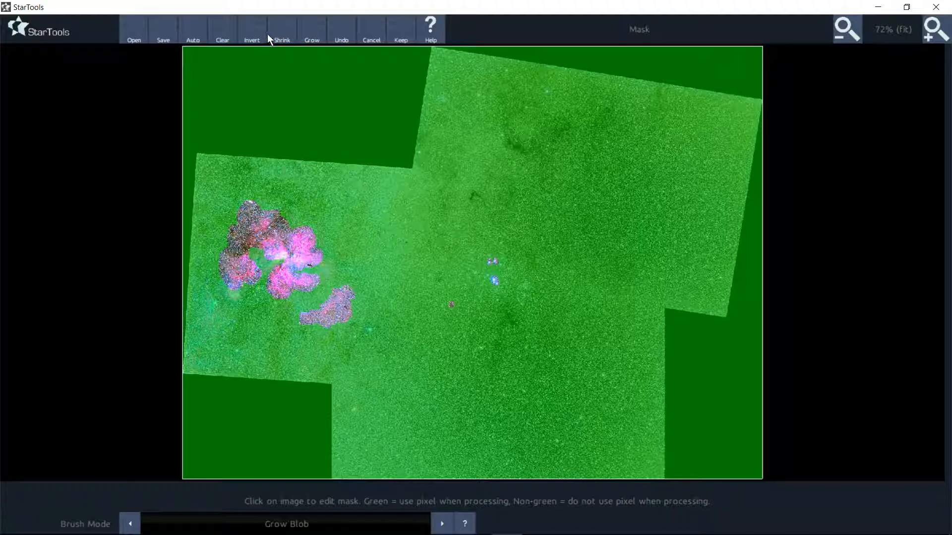
pyautogui.click(246, 38)
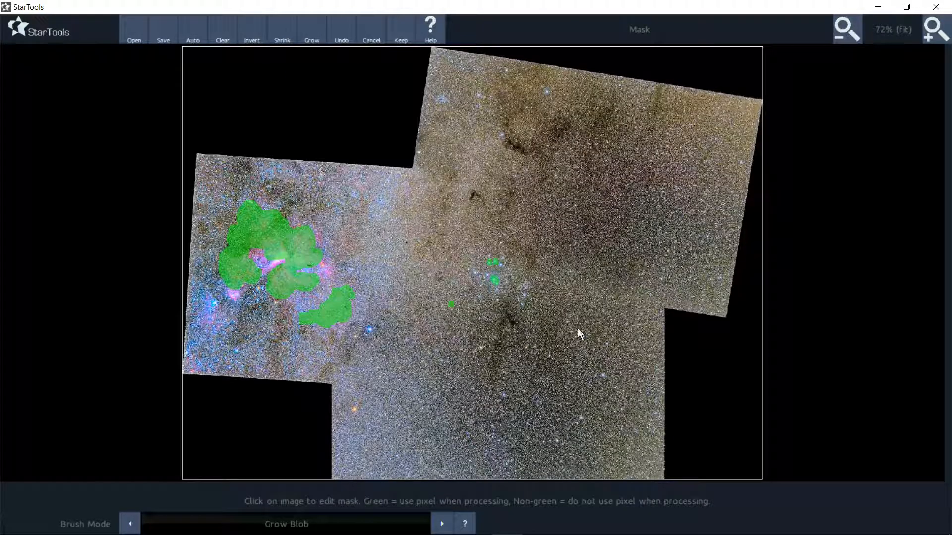
pyautogui.click(402, 36)
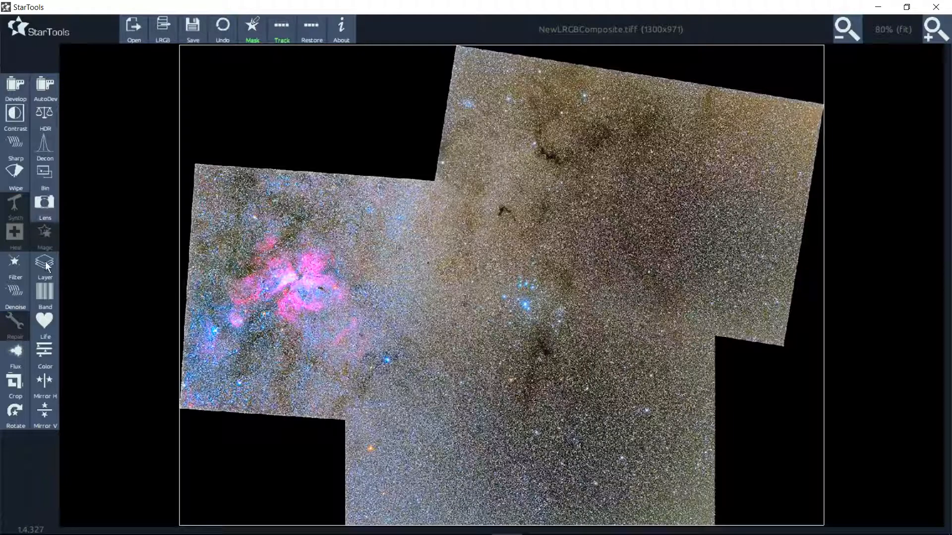
# Run the Life module through the mask with its default settings, compare before and after repeatedly, and keep the result
pyautogui.click(43, 324)
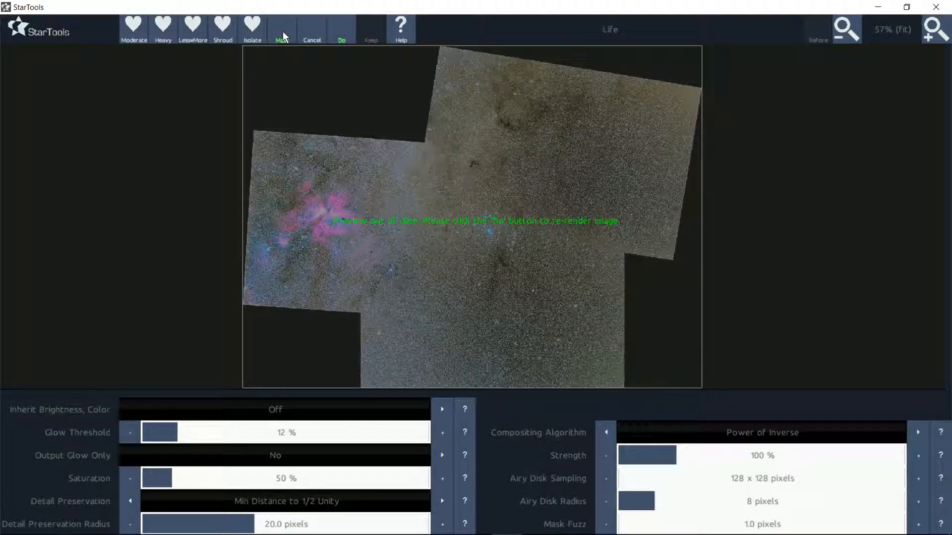
pyautogui.click(340, 26)
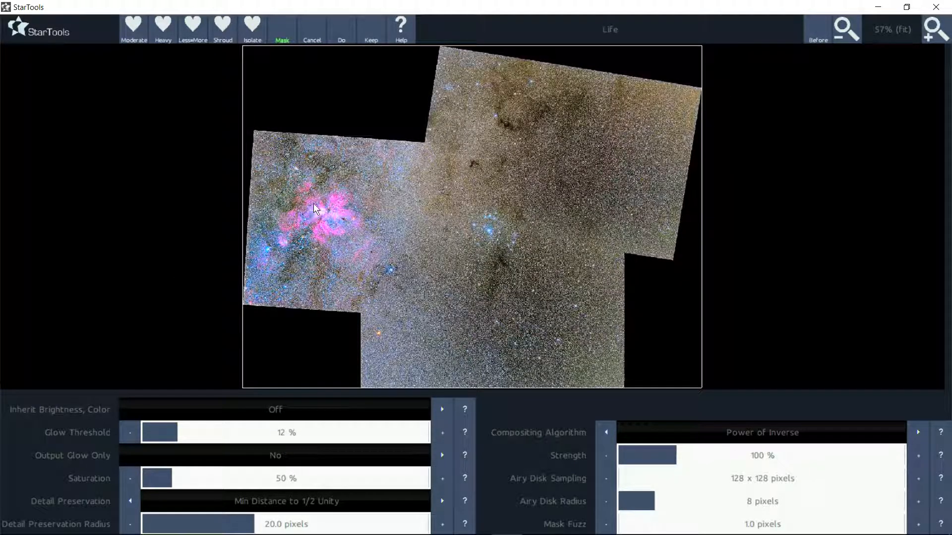
pyautogui.click(820, 34)
pyautogui.click(820, 33)
pyautogui.click(821, 37)
pyautogui.click(820, 37)
pyautogui.click(820, 38)
pyautogui.click(821, 39)
pyautogui.click(821, 39)
pyautogui.click(374, 36)
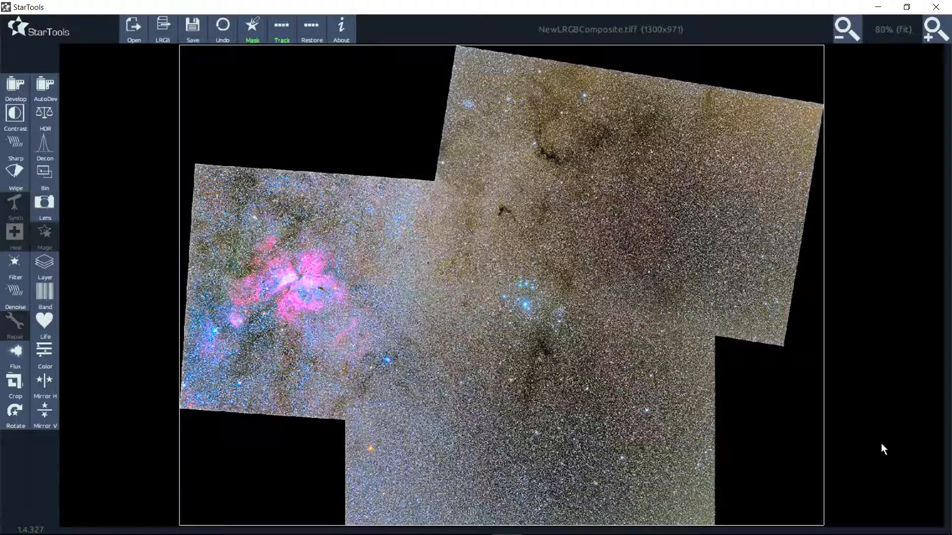
# Apply the HDR module's Reveal preset (Reveal DSO Core), compare it with the earlier version and keep the result
pyautogui.click(43, 113)
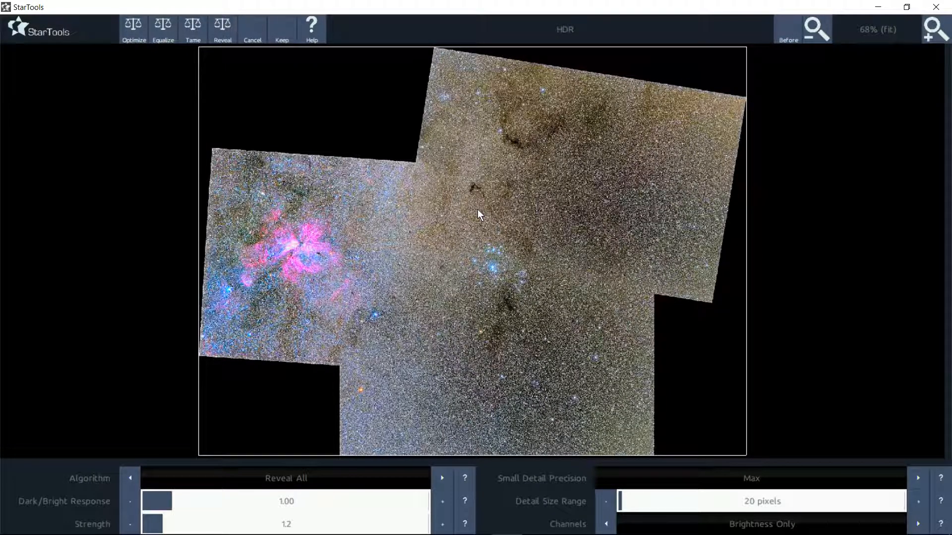
pyautogui.click(933, 34)
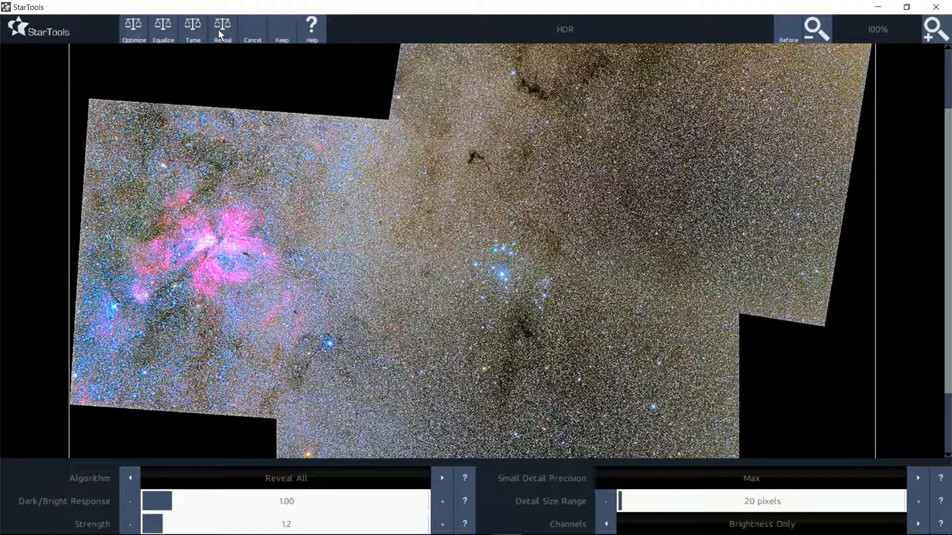
pyautogui.click(786, 33)
pyautogui.click(789, 33)
pyautogui.click(222, 29)
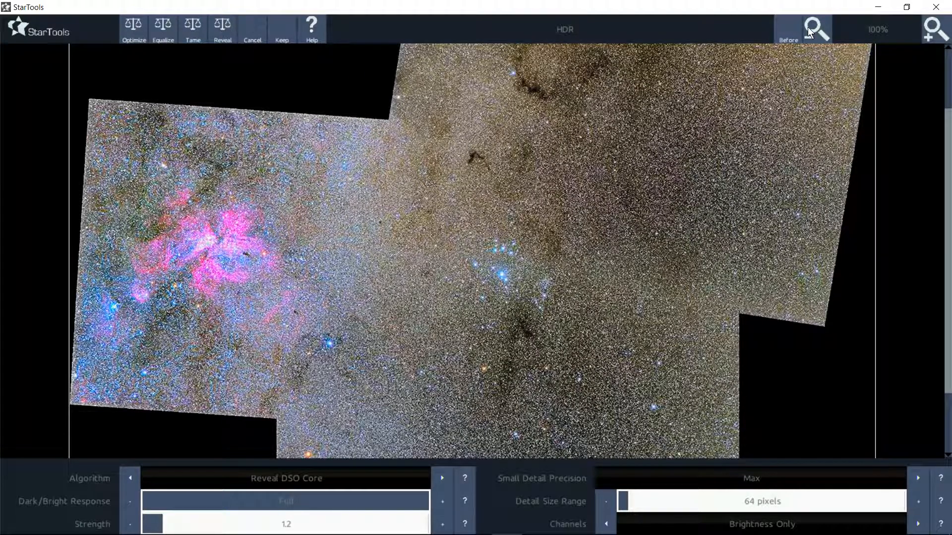
pyautogui.click(788, 37)
pyautogui.click(788, 38)
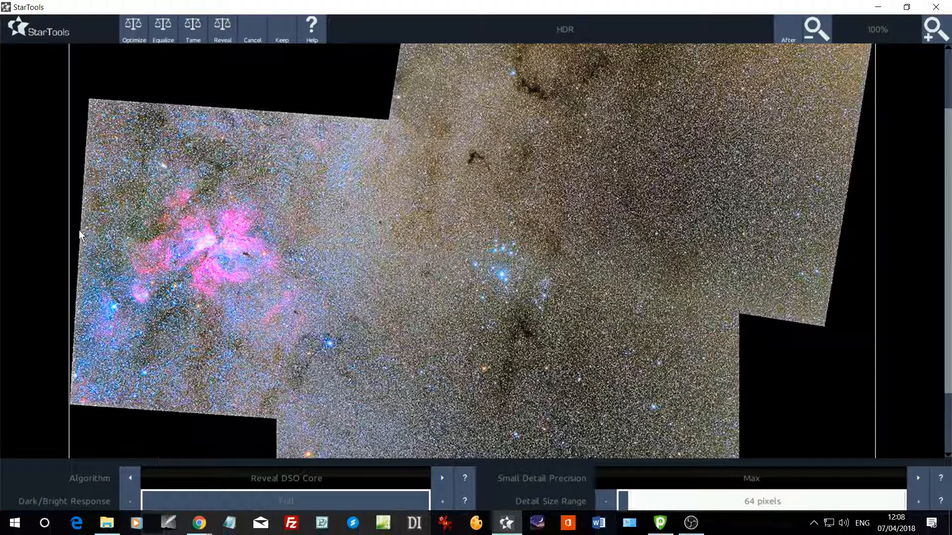
pyautogui.click(281, 30)
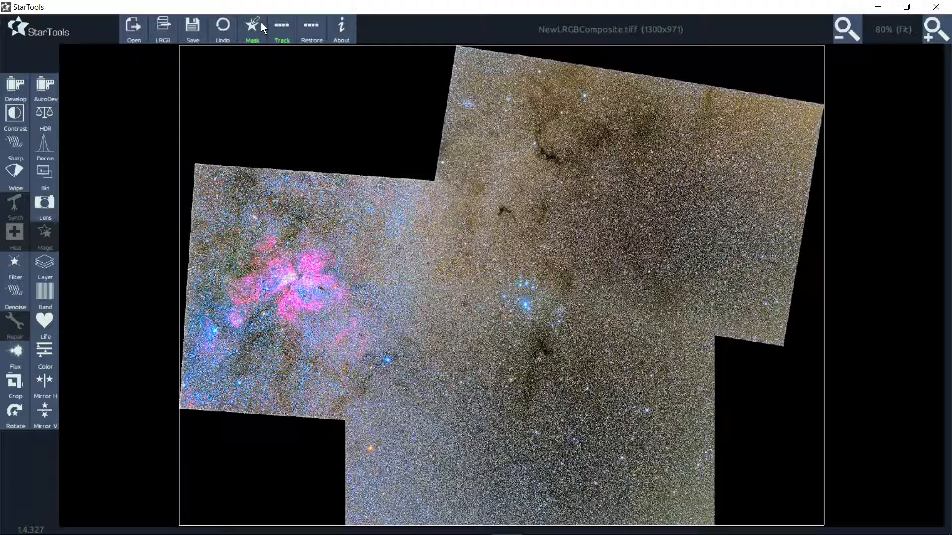
# Stop tracking with final noise reduction and accept the Wavelet De-Noise grain size of 4.5 pixels
pyautogui.click(310, 30)
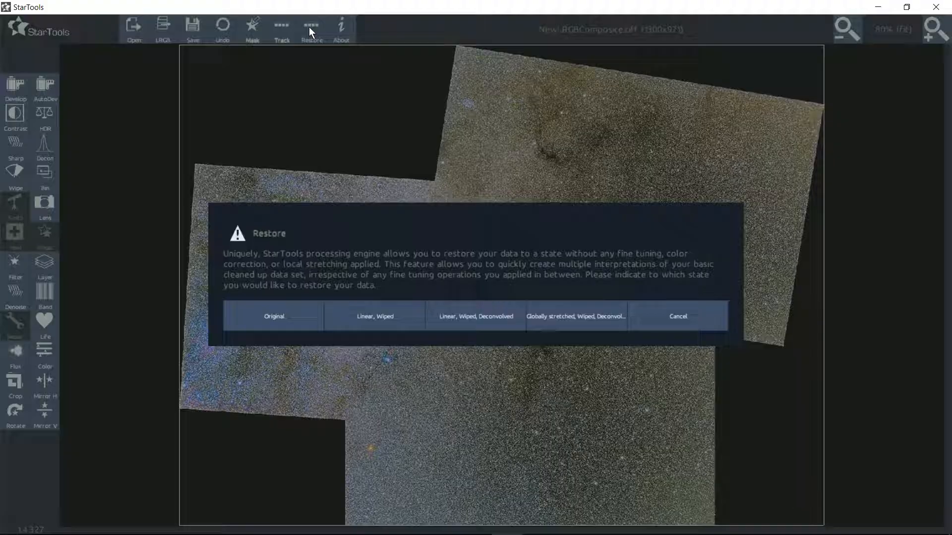
pyautogui.click(683, 322)
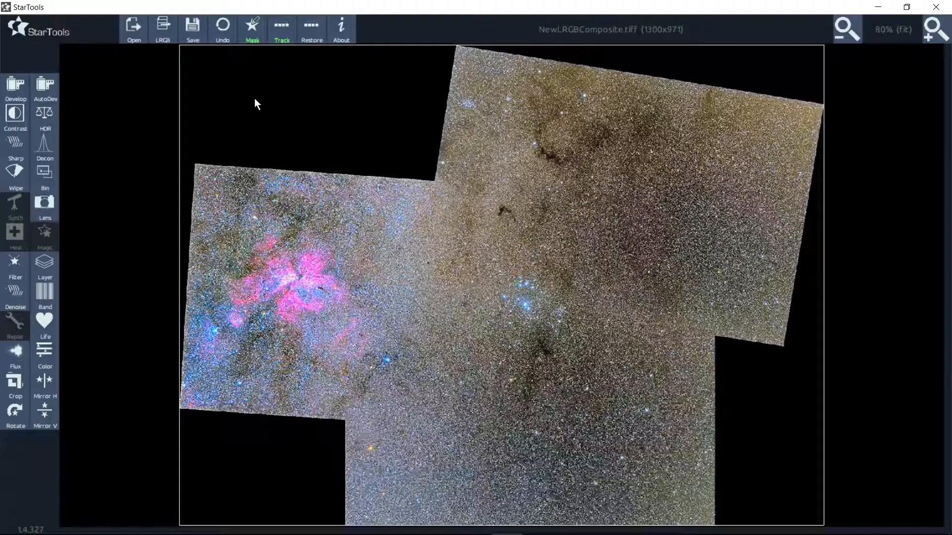
pyautogui.click(284, 30)
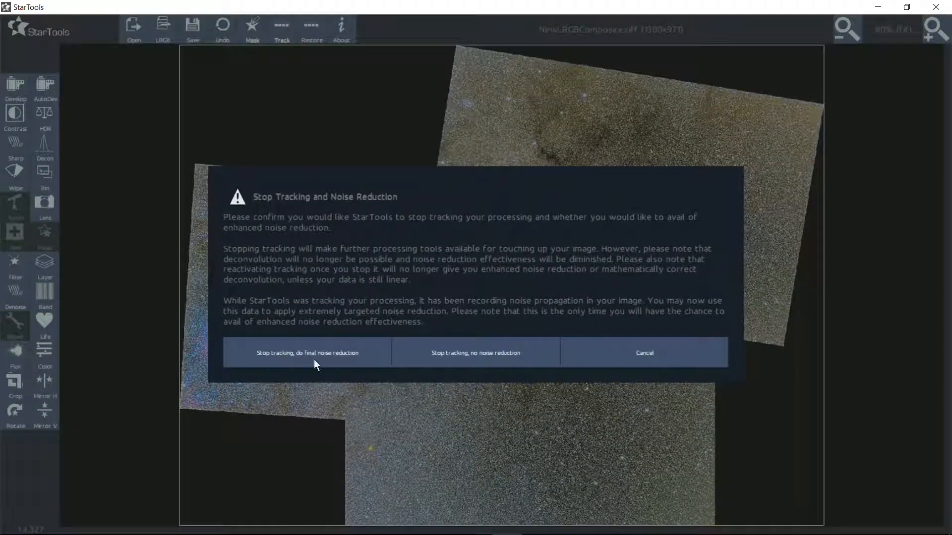
pyautogui.click(312, 349)
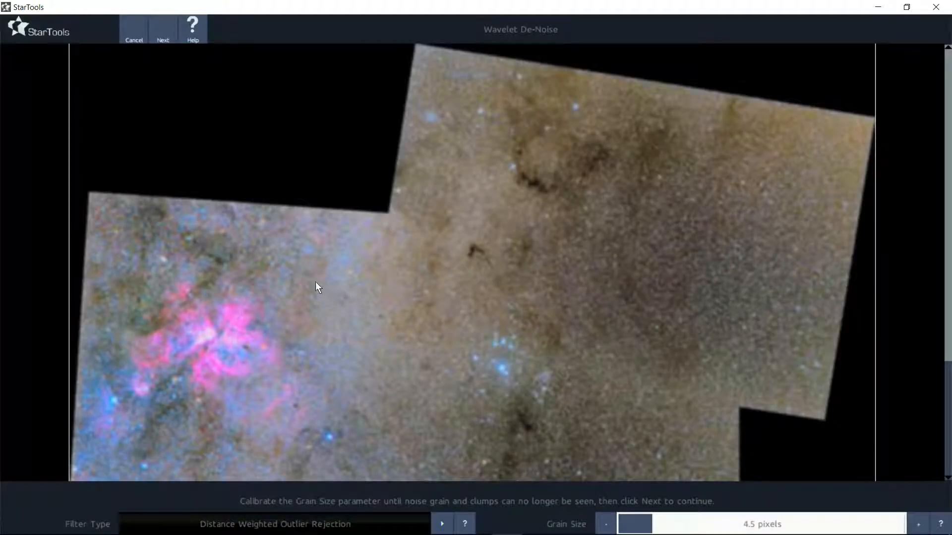
pyautogui.click(159, 31)
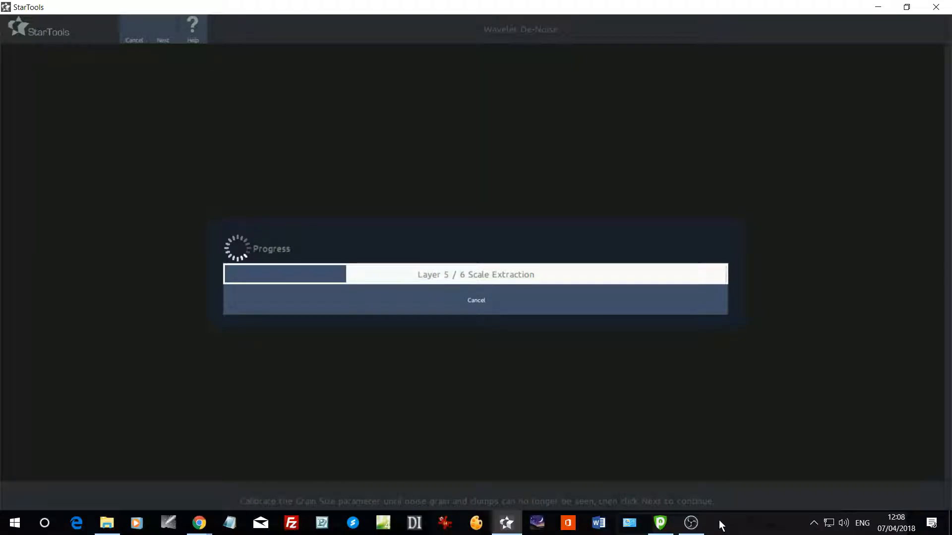
# Dismiss the noise floor notice and set a full mask so noise reduction covers the whole image
pyautogui.click(691, 523)
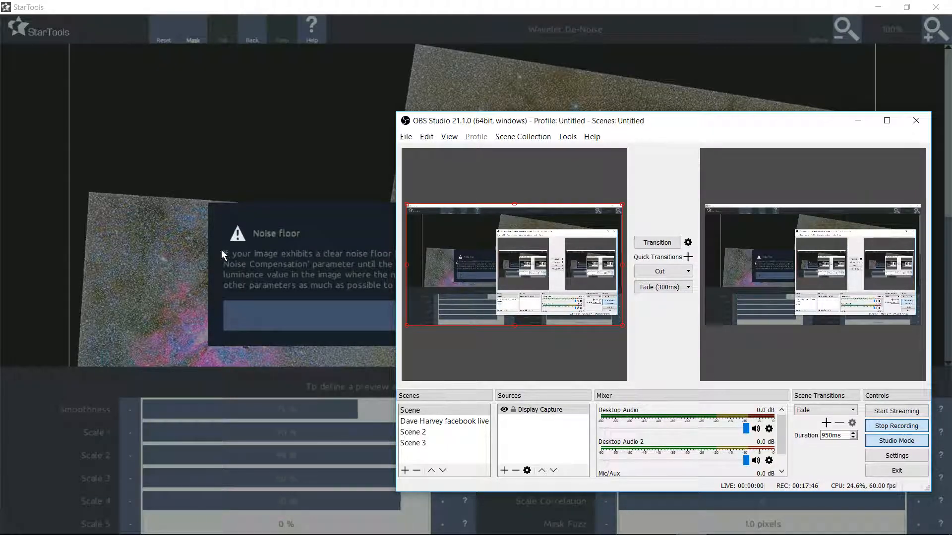
pyautogui.click(252, 133)
pyautogui.click(421, 315)
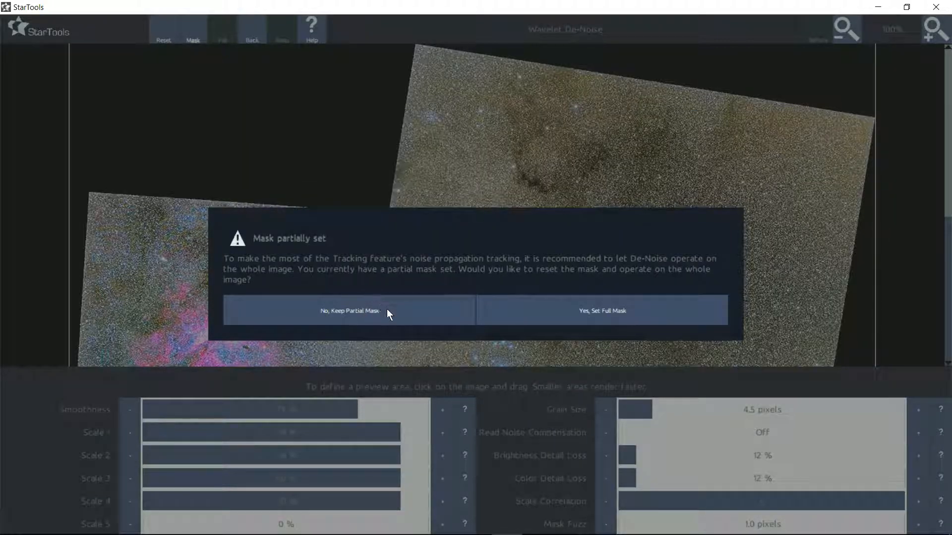
pyautogui.click(590, 311)
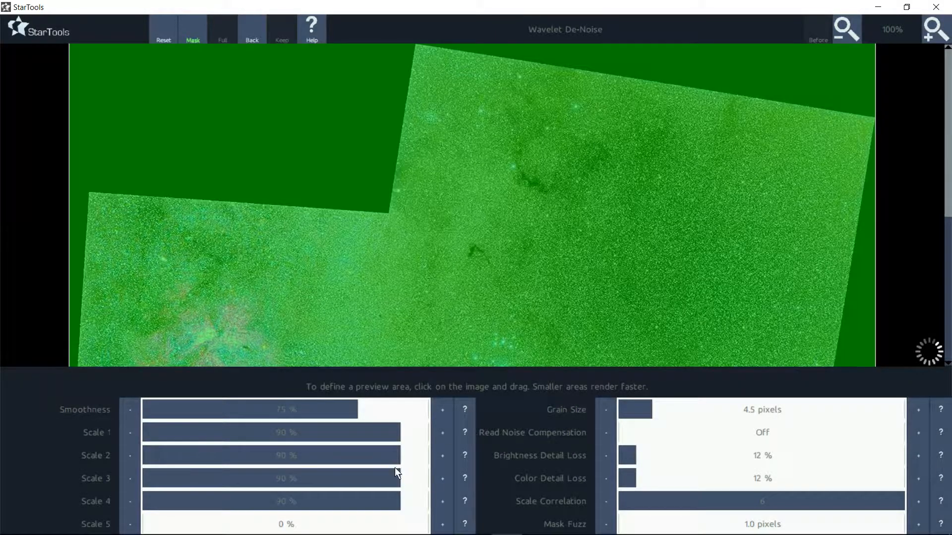
# Set the de-noise Smoothness to 82 % and the Grain Size to 15.0 pixels
pyautogui.click(378, 410)
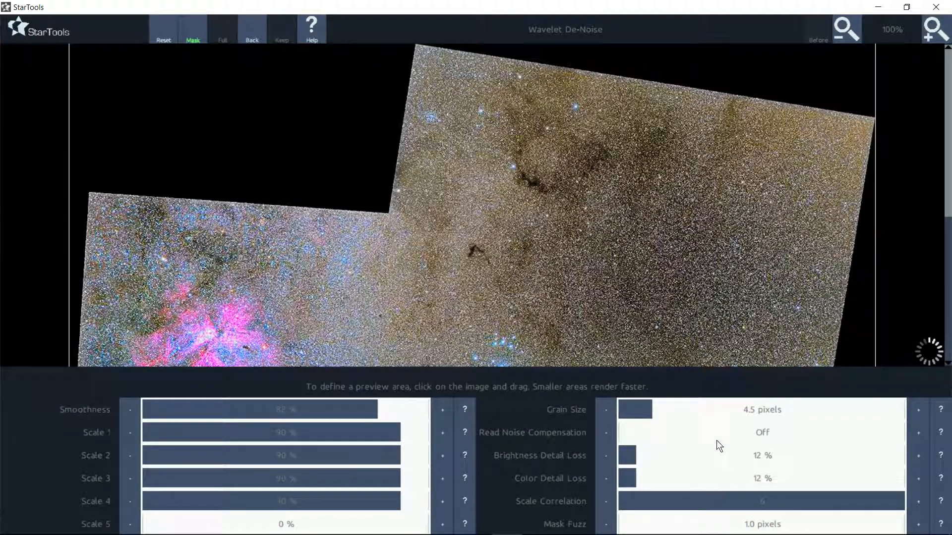
pyautogui.click(692, 409)
pyautogui.click(751, 410)
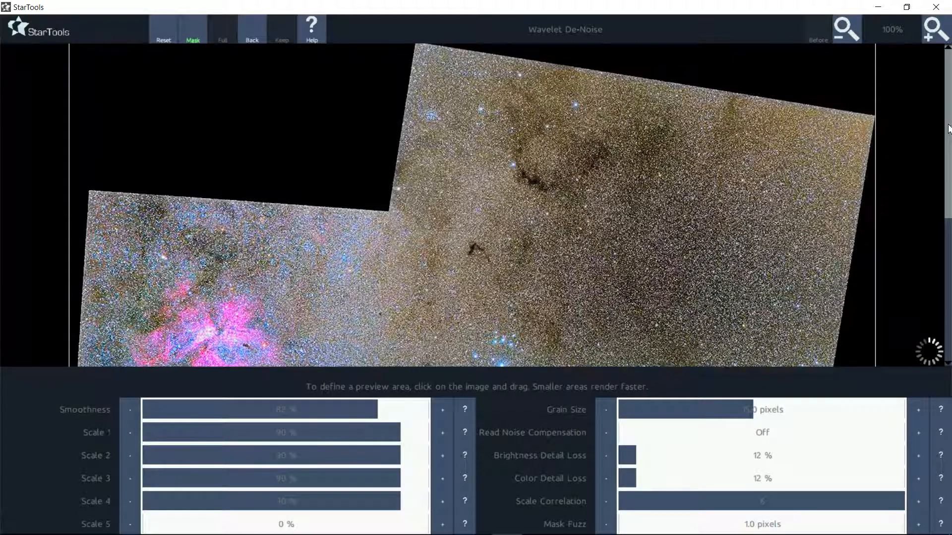
# Compare the noise-reduced mosaic with its earlier version, examining the grain around the blue star cluster at magnifications up to 800 %
pyautogui.moveTo(949, 122); pyautogui.dragTo(949, 218)
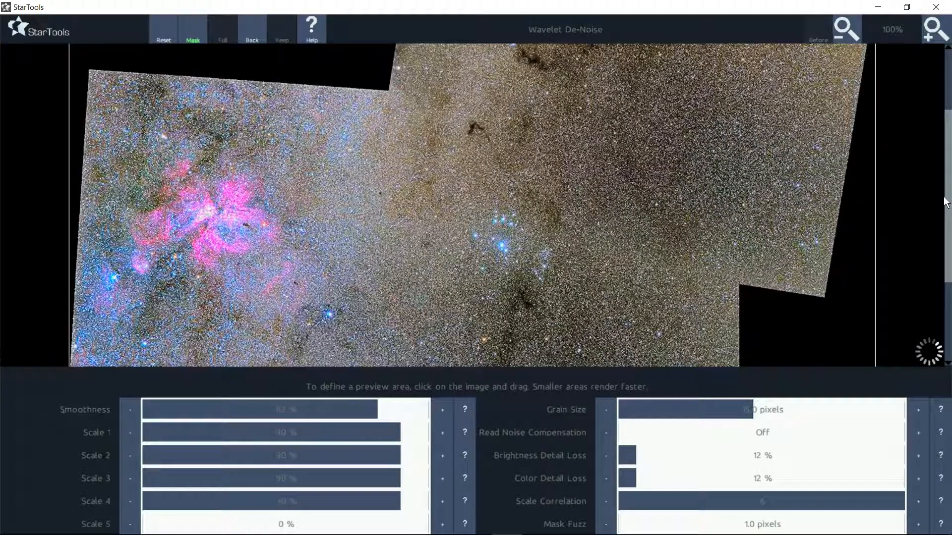
pyautogui.click(807, 39)
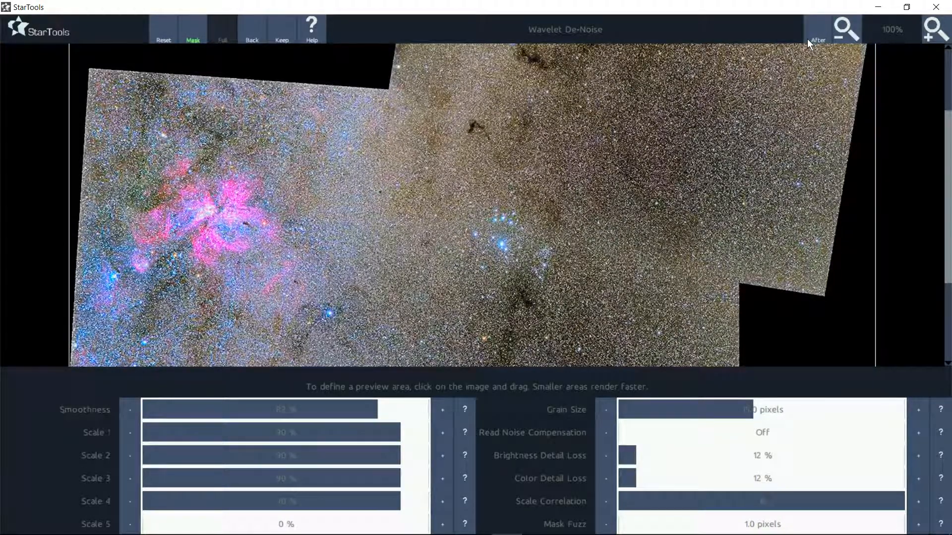
pyautogui.click(935, 32)
pyautogui.click(934, 33)
pyautogui.click(934, 33)
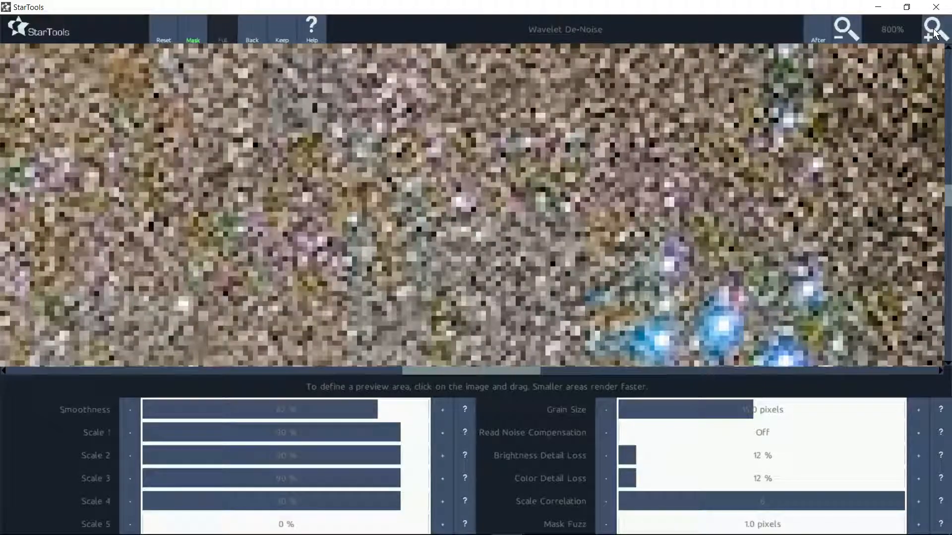
pyautogui.click(831, 25)
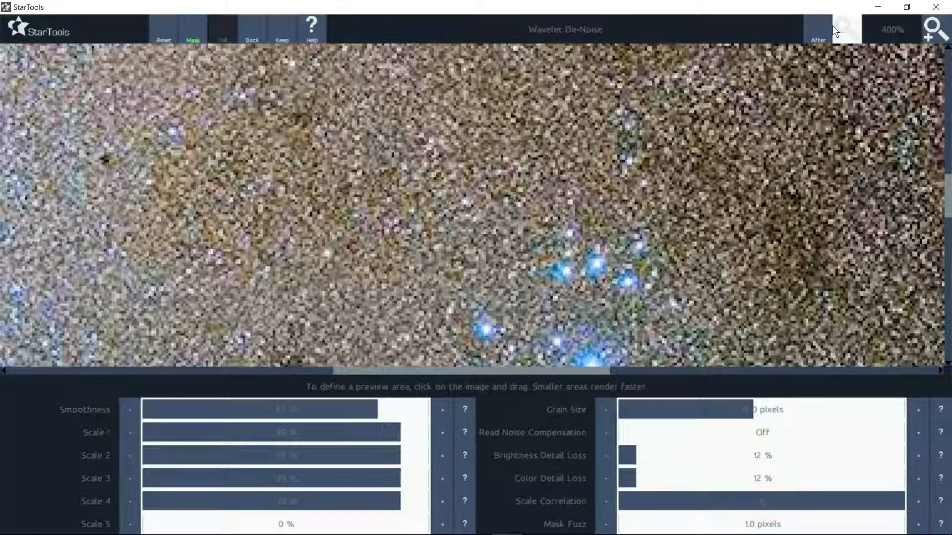
pyautogui.click(831, 26)
pyautogui.click(832, 26)
pyautogui.click(832, 25)
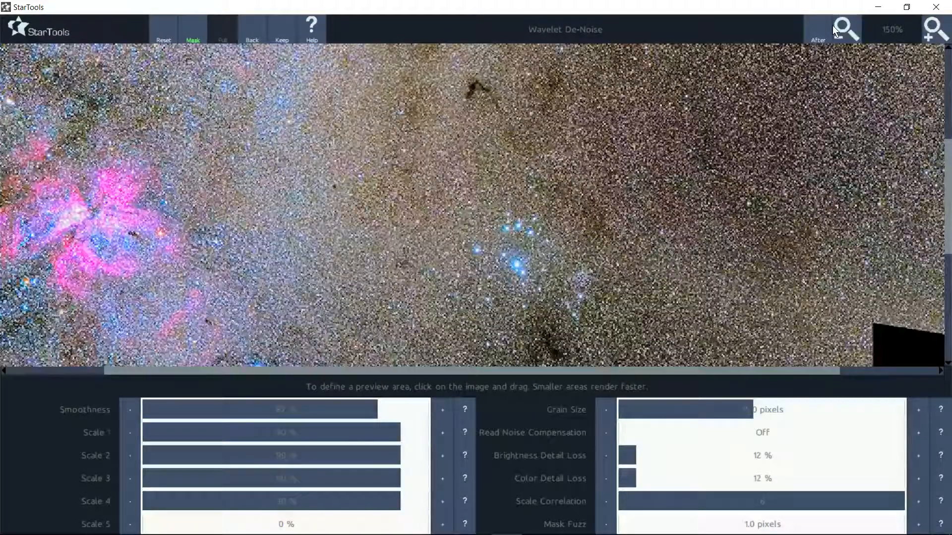
pyautogui.click(831, 25)
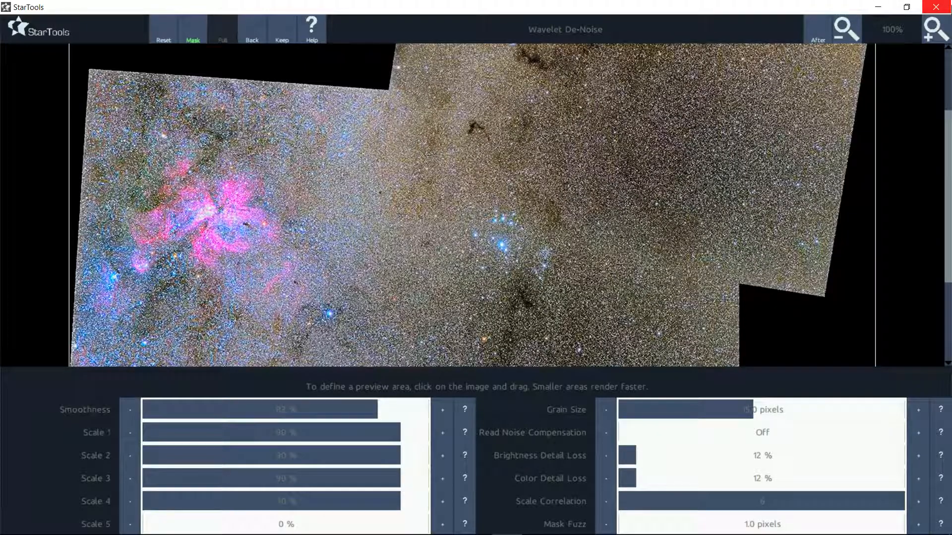
pyautogui.click(934, 33)
pyautogui.click(934, 33)
pyautogui.click(934, 33)
pyautogui.click(934, 32)
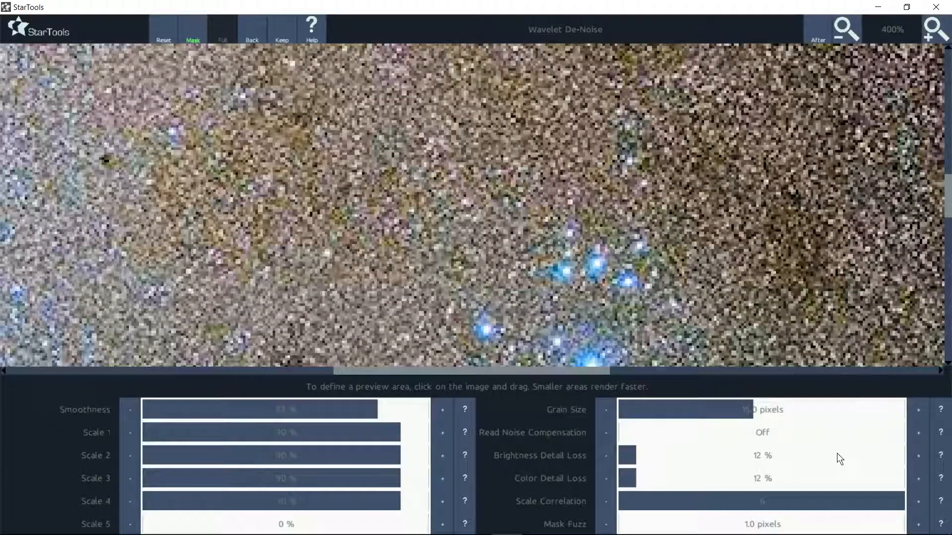
# Raise the de-noise Grain Size to 25.7 pixels, check the whole mosaic and keep the noise reduction
pyautogui.moveTo(798, 405); pyautogui.dragTo(834, 411)
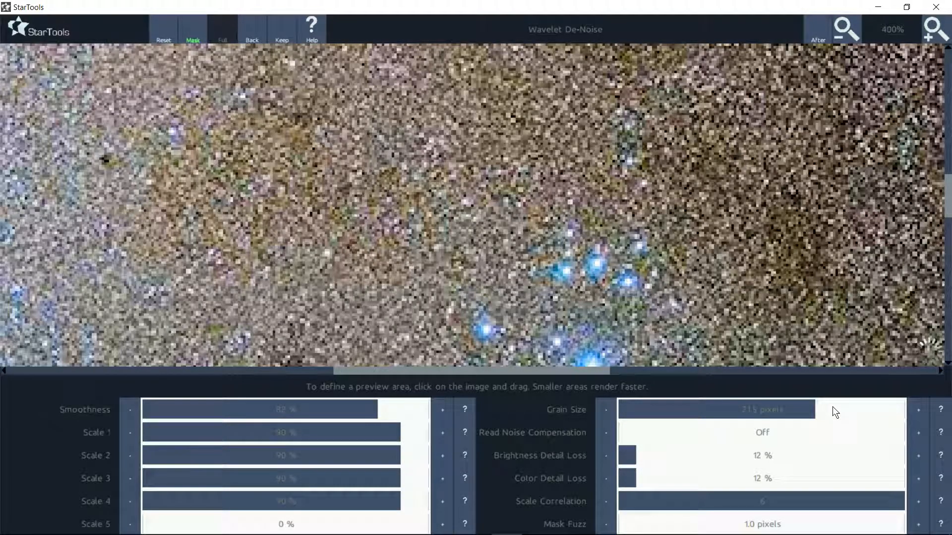
pyautogui.click(855, 407)
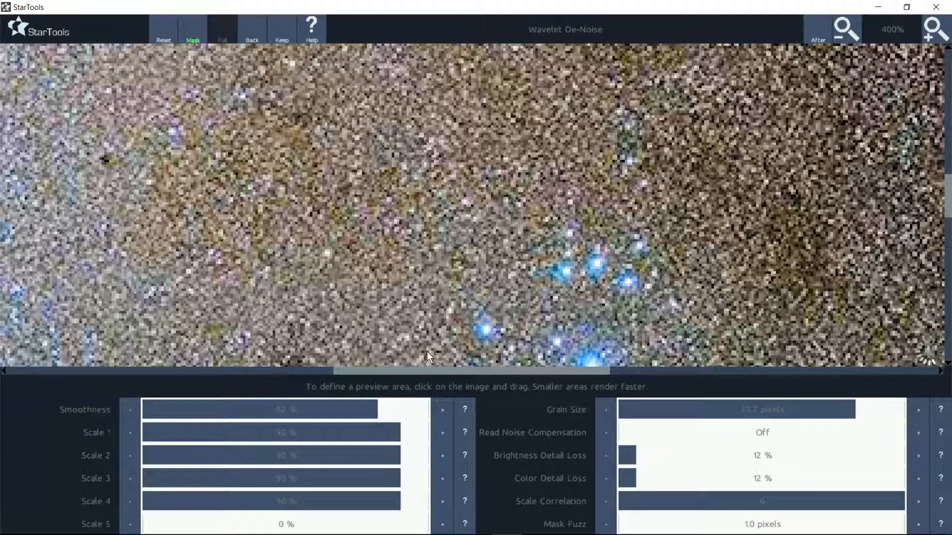
pyautogui.click(840, 32)
pyautogui.click(839, 31)
pyautogui.click(839, 32)
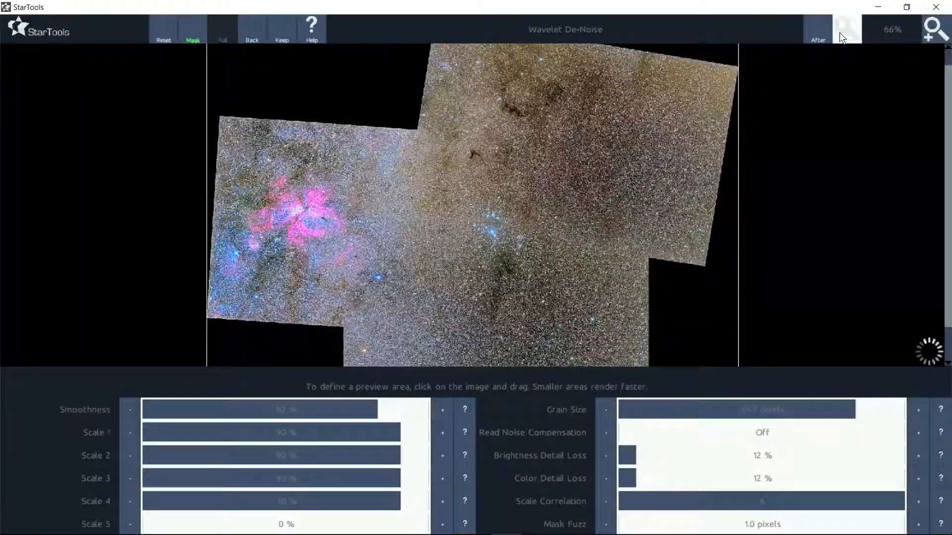
pyautogui.click(840, 32)
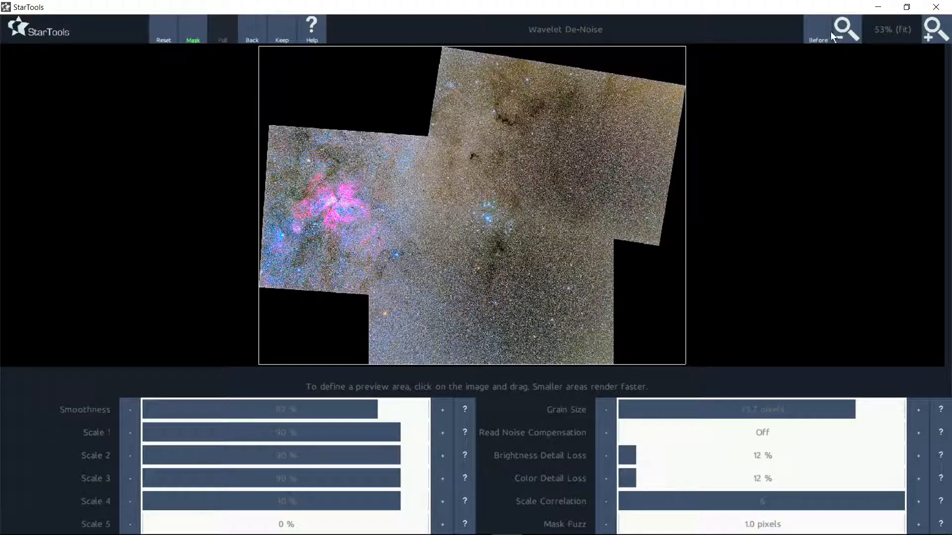
pyautogui.click(279, 30)
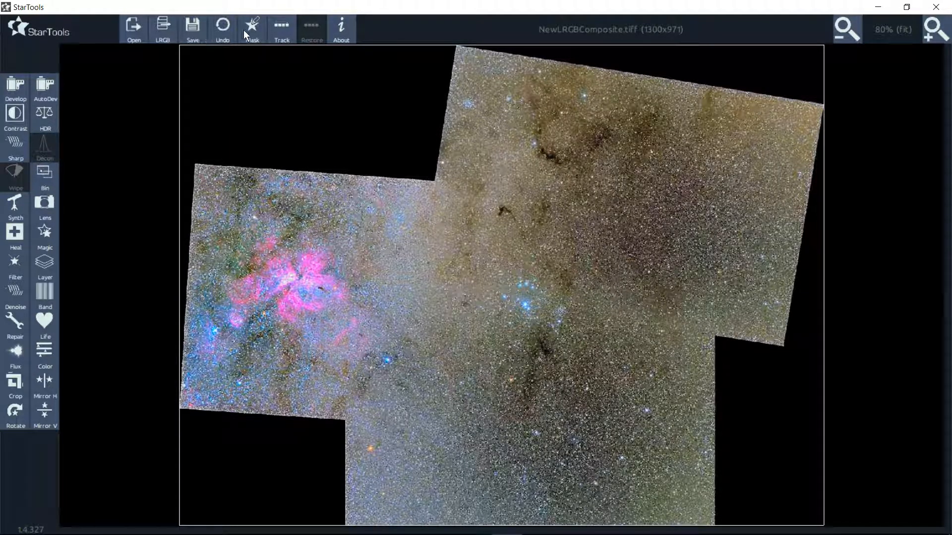
# Save the finished mosaic as NewLRGBComposite.tif in the FITS folder
pyautogui.click(191, 28)
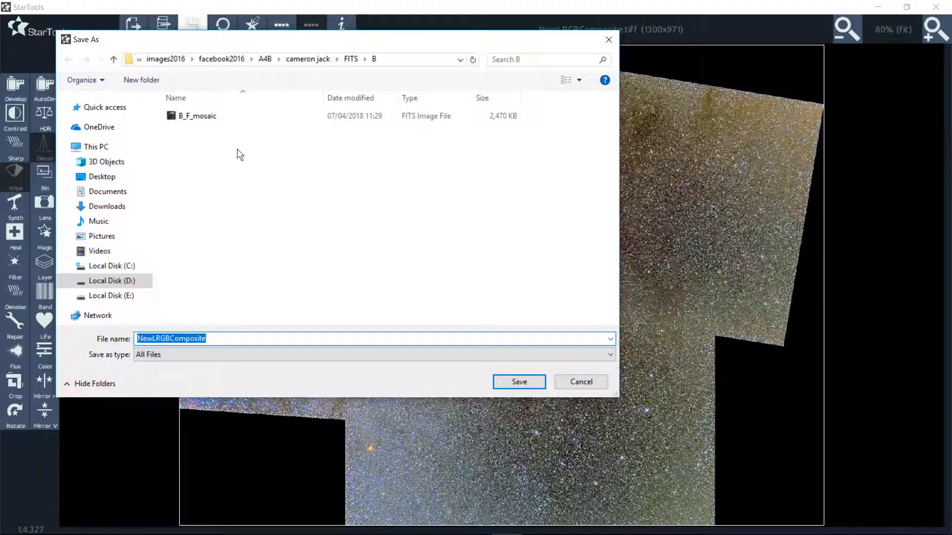
pyautogui.click(213, 337)
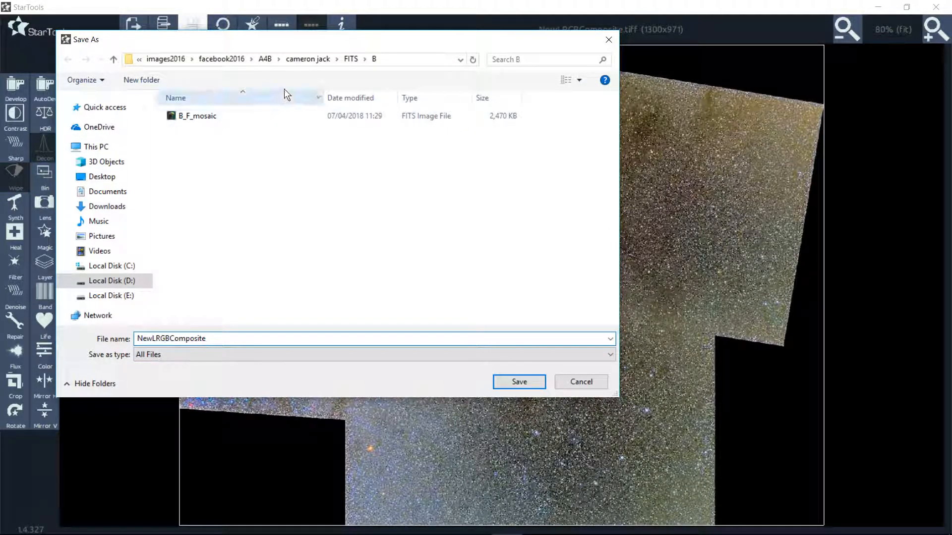
pyautogui.click(351, 59)
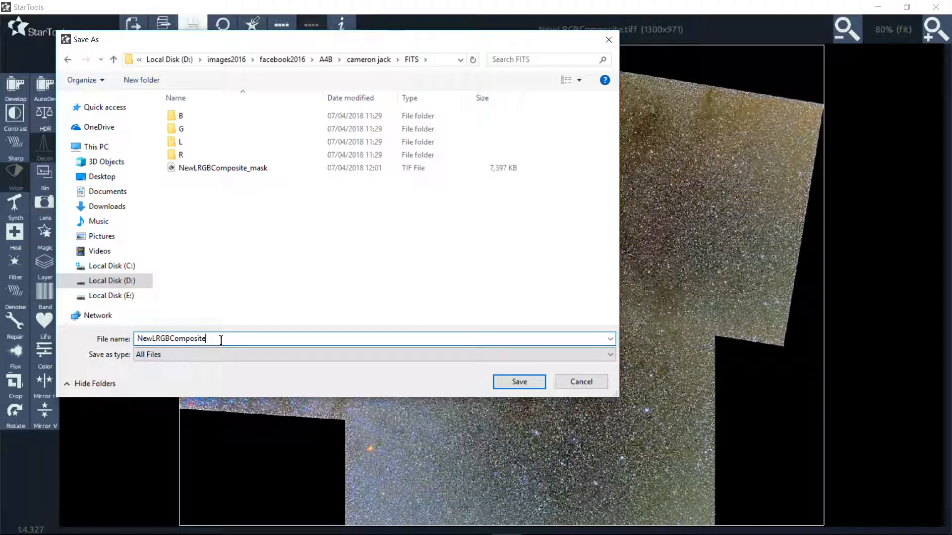
pyautogui.write('.ti')
pyautogui.click(509, 379)
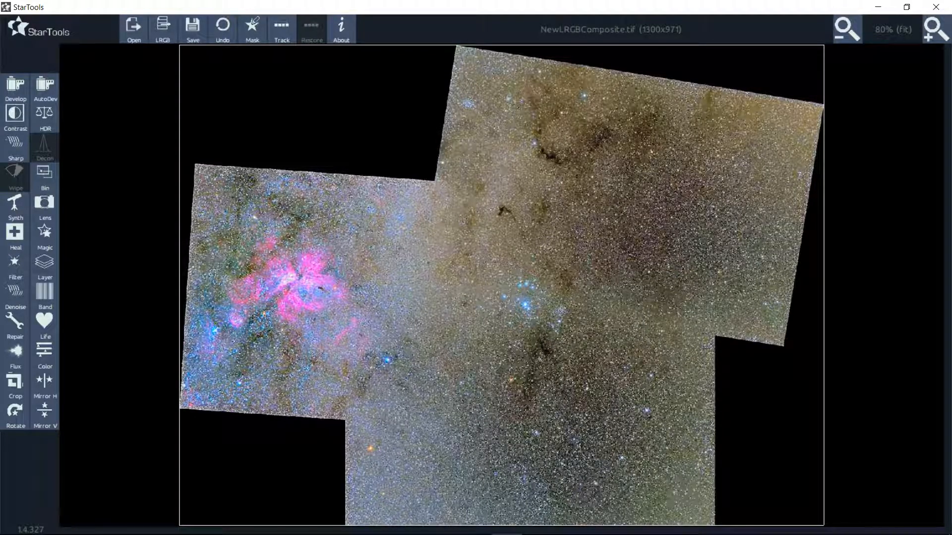
pyautogui.moveTo(836, 513)
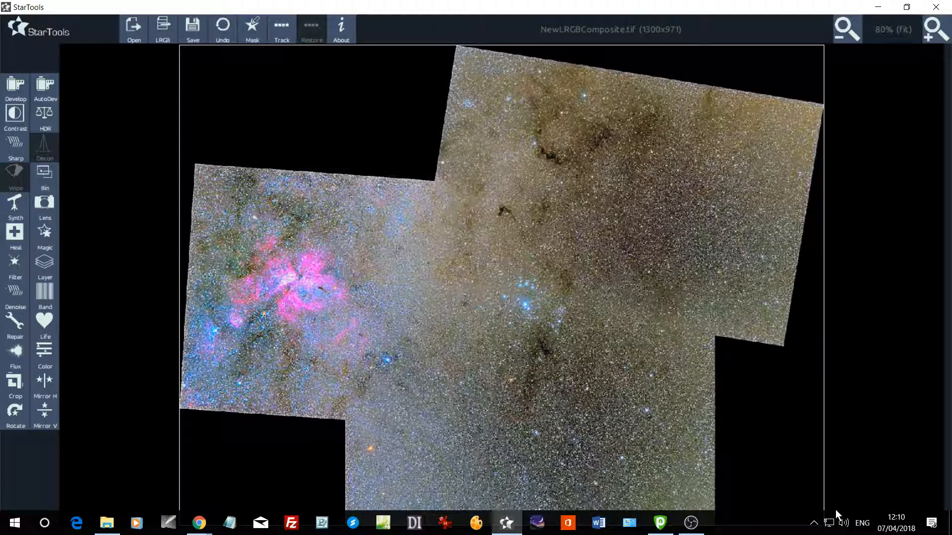
pyautogui.hotkey('alt', 'Tab')
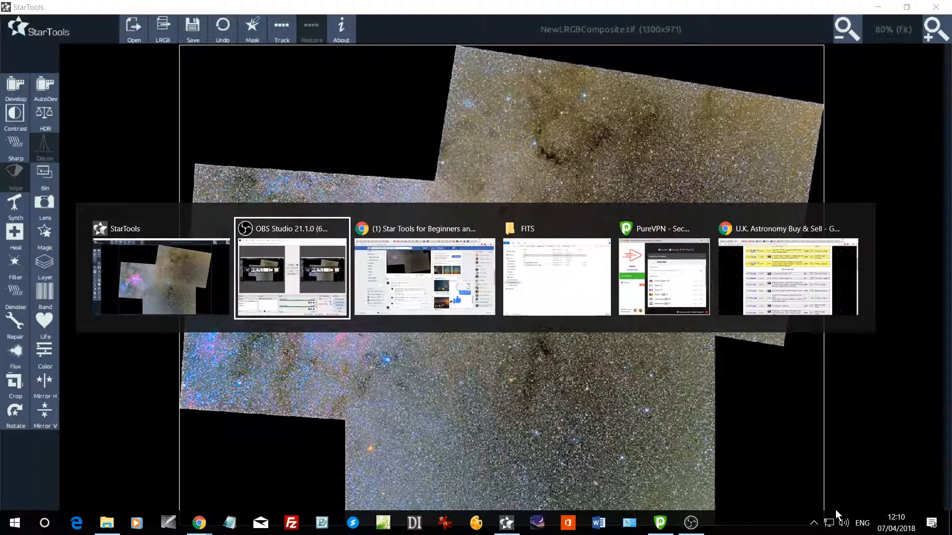